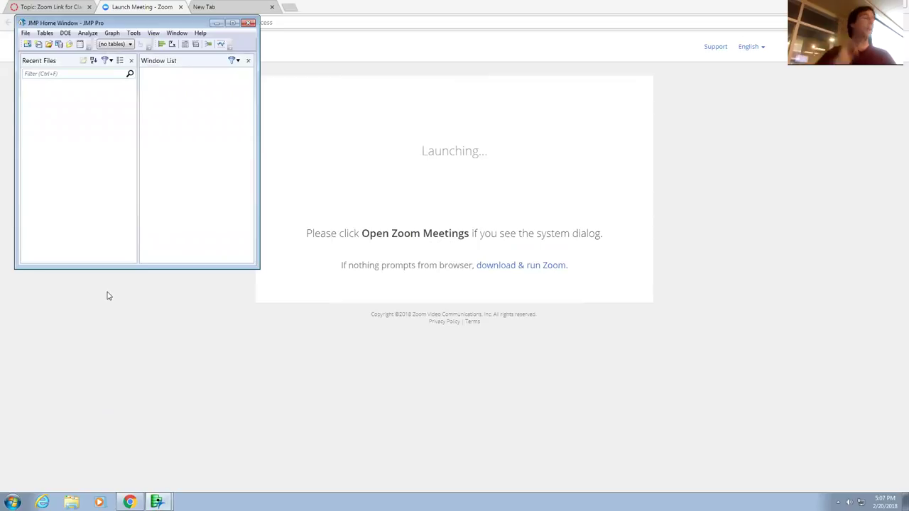
Step: Switch to the Chrome browser and load web.utk.edu in a new tab
{"action": "left_click", "coordinate": [311, 59]}
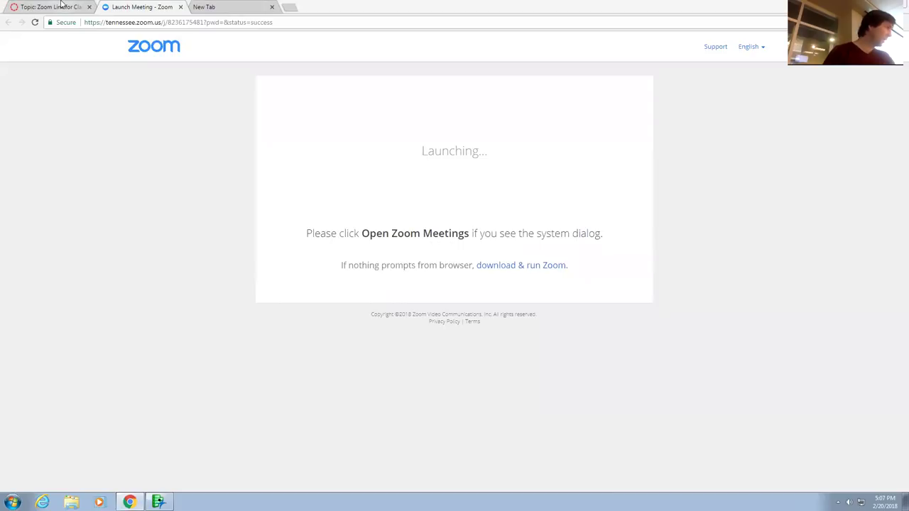
{"action": "left_click", "coordinate": [224, 10]}
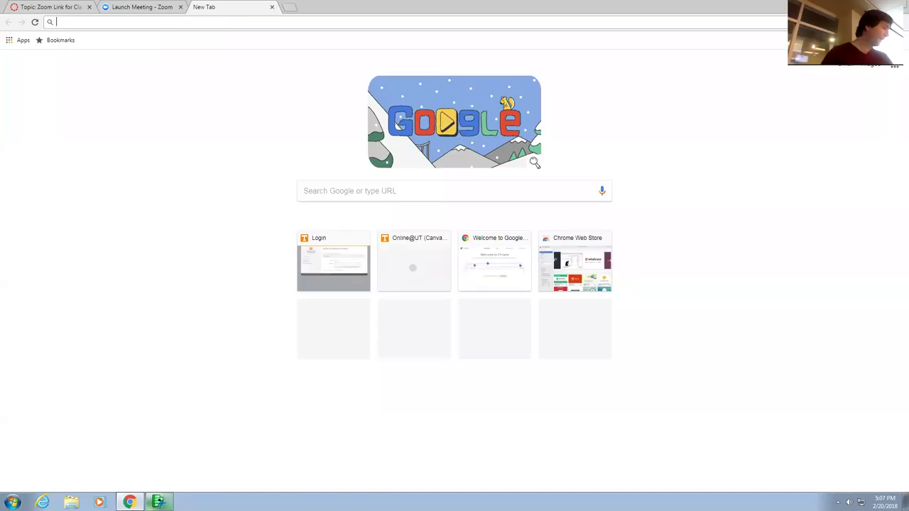
{"action": "left_click", "coordinate": [292, 8]}
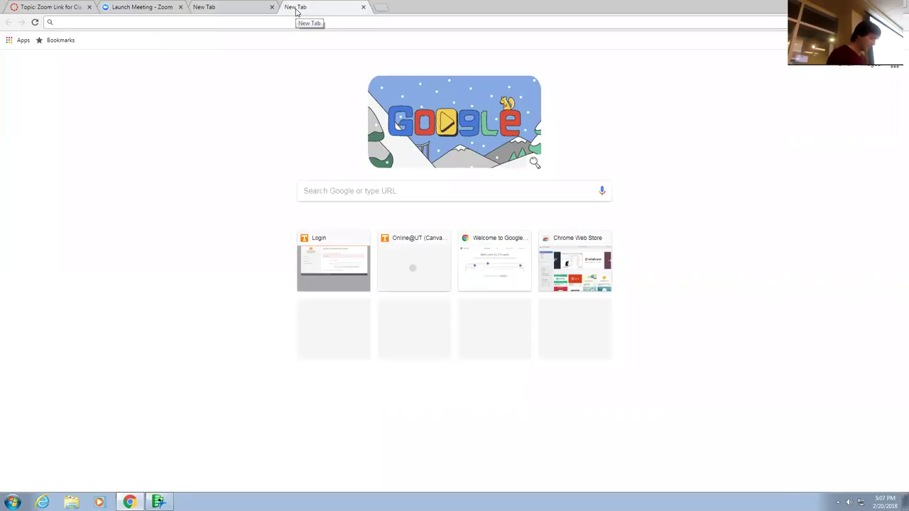
{"action": "type", "text": "web.utk.edu"}
{"action": "key", "text": "Return"}
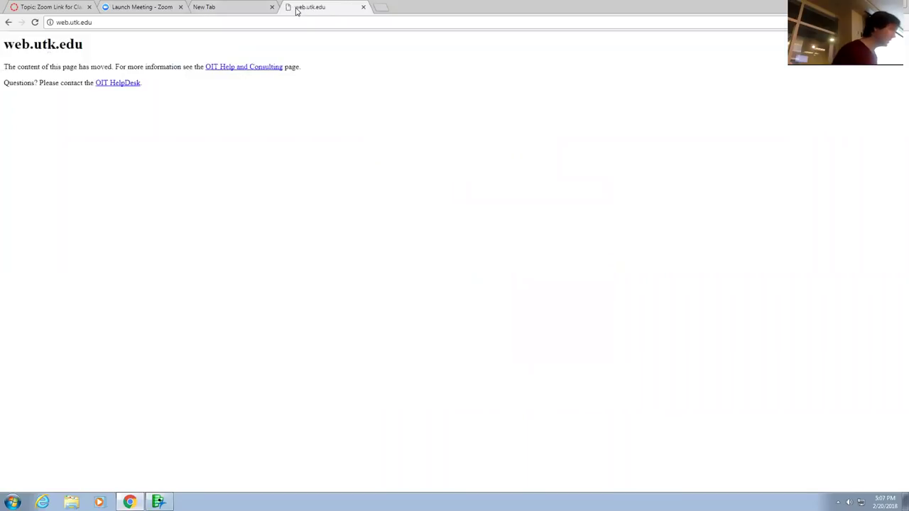
Step: Search the web for "utk edu" plus the instructor's username and open the VOLWEB result
{"action": "left_click", "coordinate": [251, 20]}
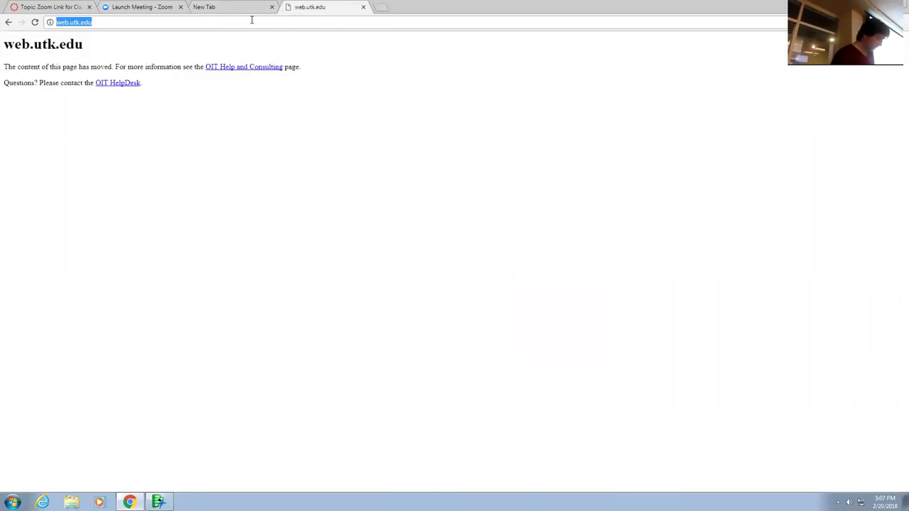
{"action": "type", "text": "utk edu bstevens"}
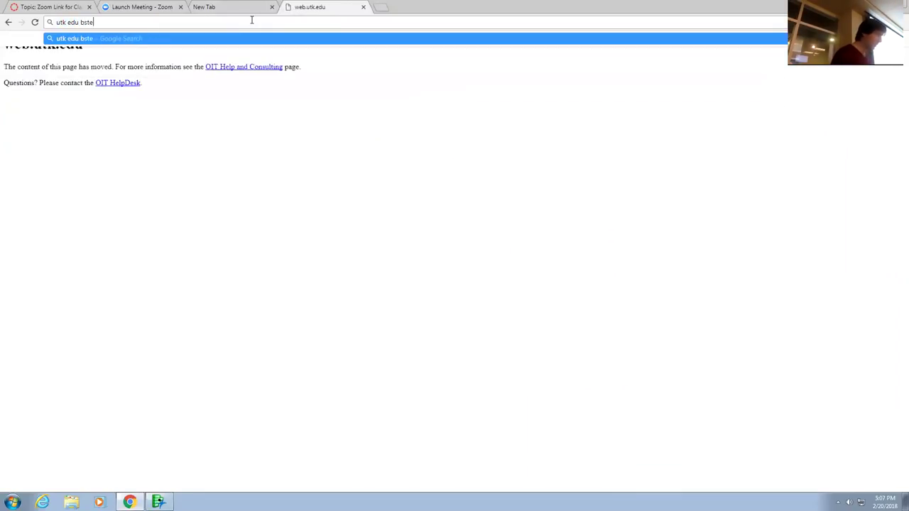
{"action": "key", "text": "Return"}
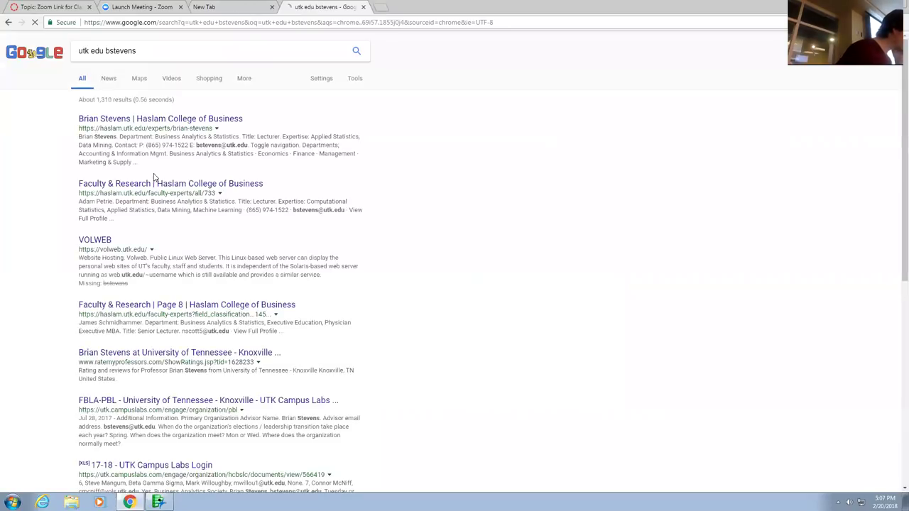
{"action": "left_click", "coordinate": [107, 241]}
Step: Extend the volweb.utk.edu address with /~ and the instructor's username to load the Stat 201 homepage
{"action": "left_click", "coordinate": [159, 22]}
{"action": "left_click", "coordinate": [159, 22]}
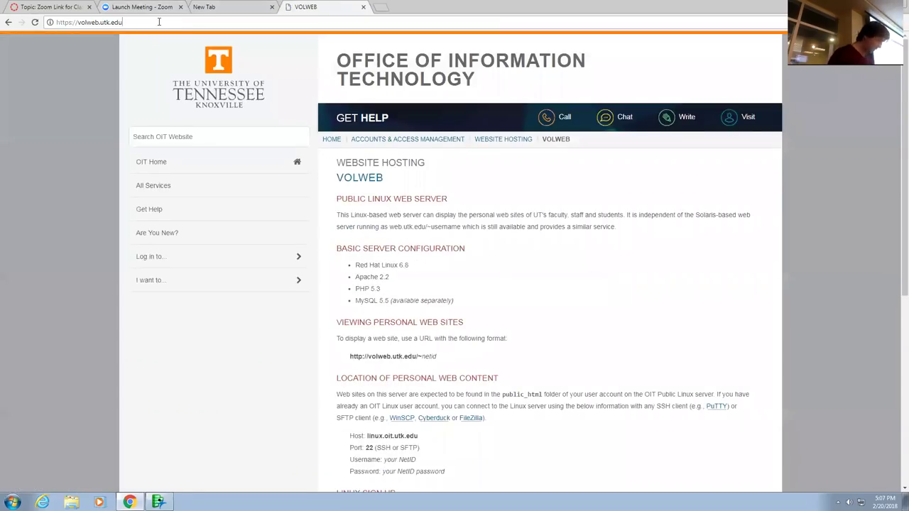
{"action": "type", "text": "/~bstevebns"}
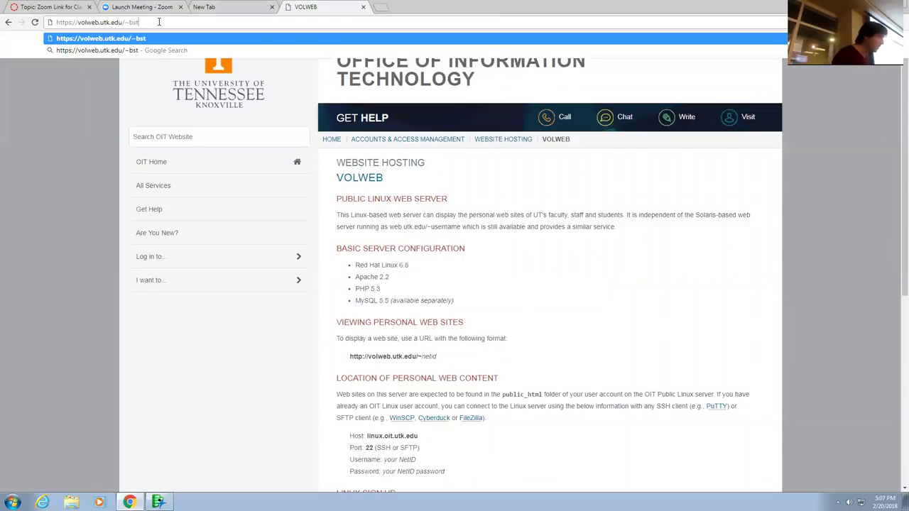
{"action": "key", "text": "BackSpace"}
{"action": "key", "text": "BackSpace"}
{"action": "key", "text": "BackSpace"}
{"action": "type", "text": "ns"}
{"action": "key", "text": "Return"}
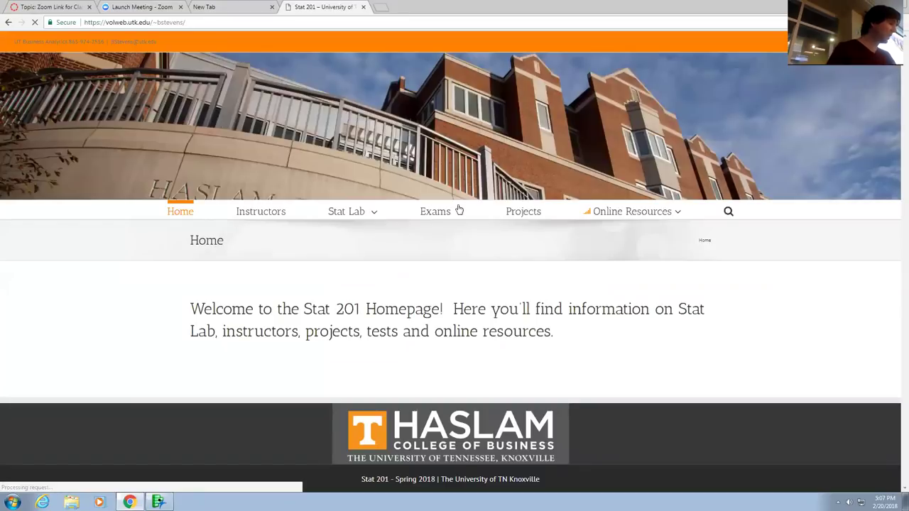
Step: Download Stat 201 Spring 2018 Survey Results.jmp from the course's Projects page to the Downloads folder and open it in JMP
{"action": "left_click", "coordinate": [530, 218]}
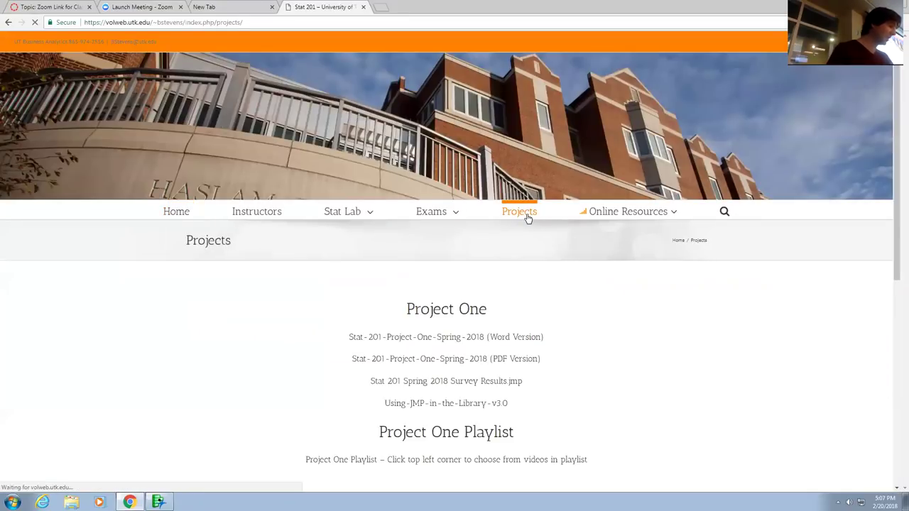
{"action": "scroll", "coordinate": [522, 368], "scroll_direction": "down", "scroll_amount": 1}
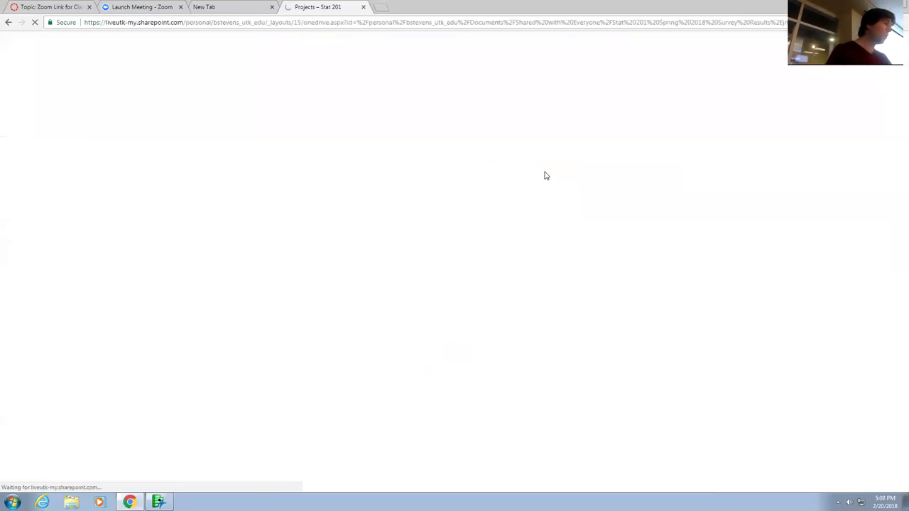
{"action": "left_click", "coordinate": [469, 321]}
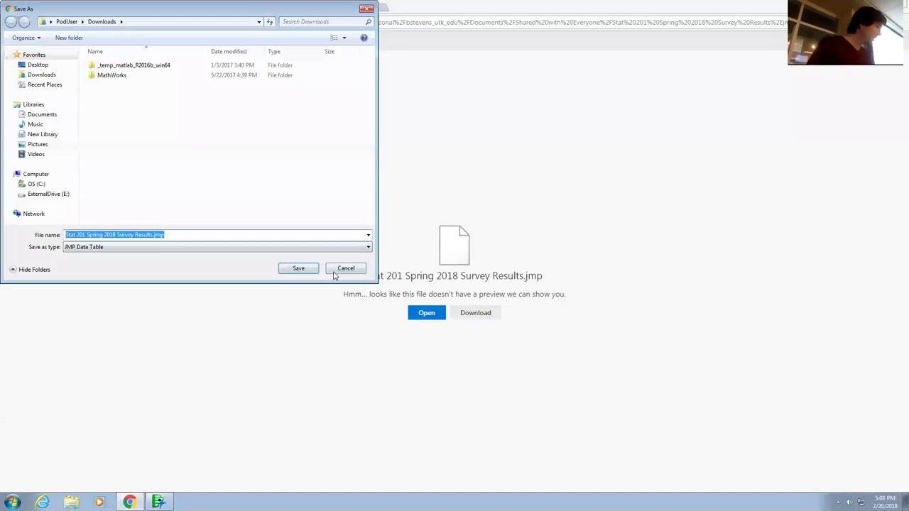
{"action": "left_click", "coordinate": [299, 269]}
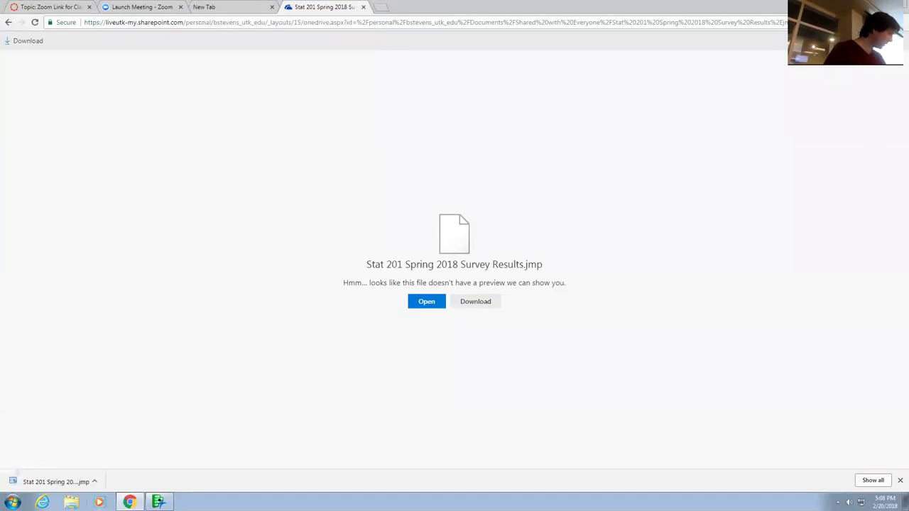
{"action": "left_click", "coordinate": [54, 481]}
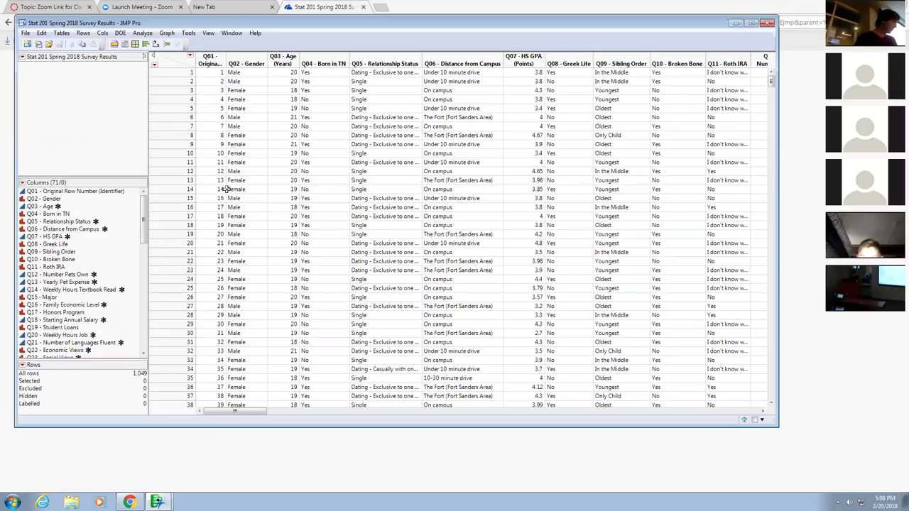
Step: Start a Partition analysis and assign all columns from Q02 - Gender through Q68 - Lie on Survey as X factors
{"action": "left_click", "coordinate": [144, 33]}
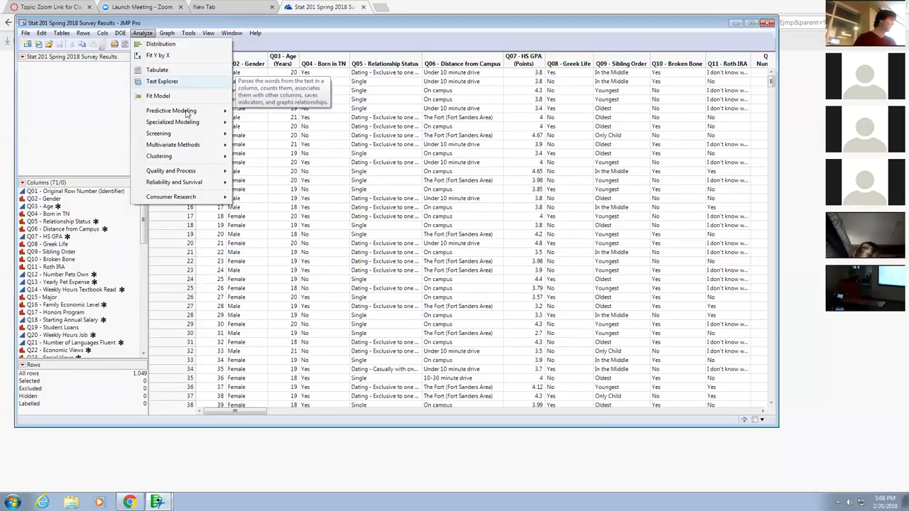
{"action": "mouse_move", "coordinate": [187, 114]}
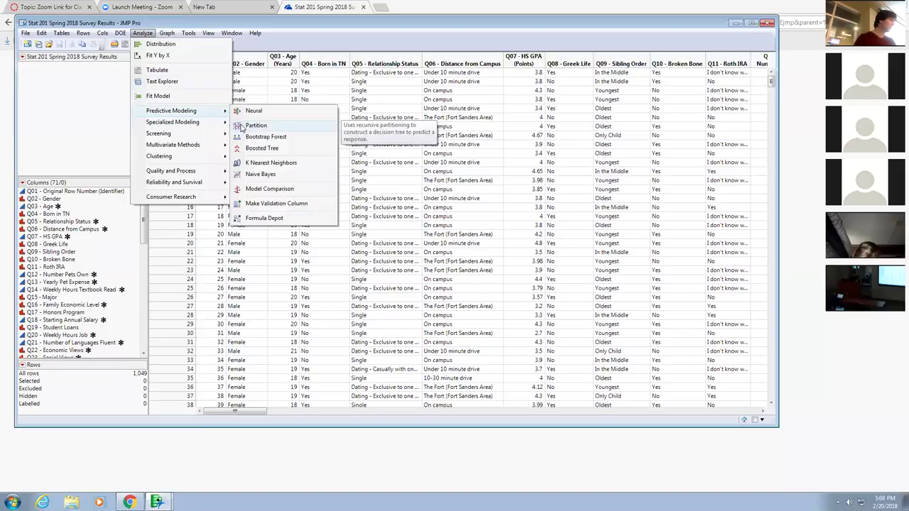
{"action": "left_click", "coordinate": [242, 126]}
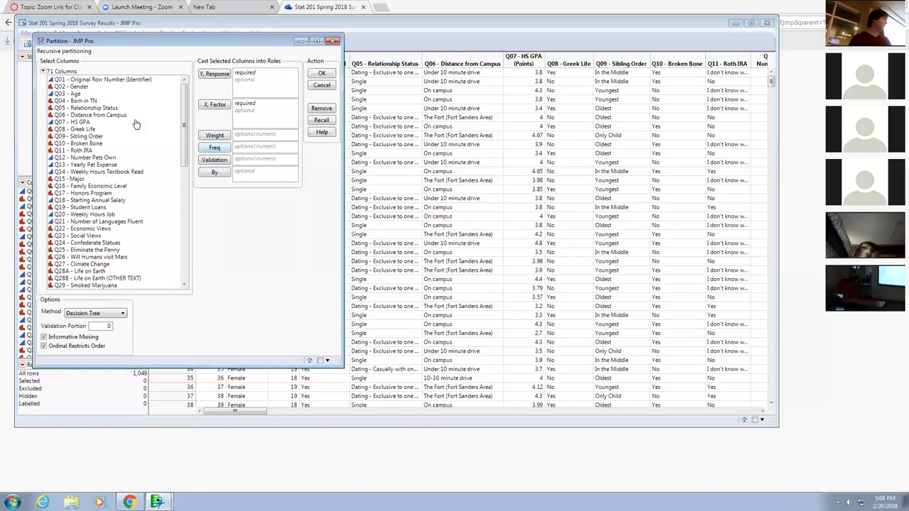
{"action": "left_click", "coordinate": [117, 89]}
{"action": "left_click_drag", "start_coordinate": [186, 99], "coordinate": [141, 279]}
{"action": "left_click", "coordinate": [142, 278], "text": "shift"}
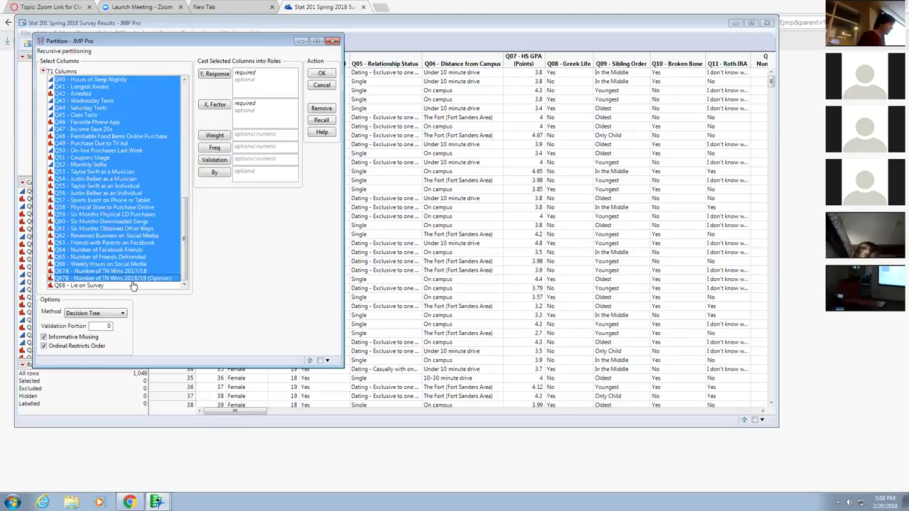
{"action": "left_click", "coordinate": [132, 285], "text": "shift"}
{"action": "left_click_drag", "start_coordinate": [128, 243], "coordinate": [294, 138]}
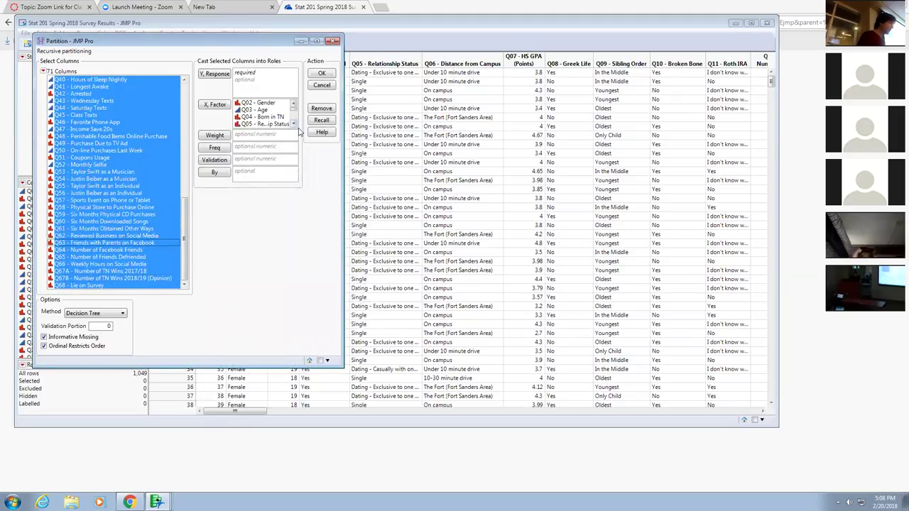
Step: Enlarge the Partition dialog and its text, and move Q51 - Coupons Usage from the X factors to the Y response
{"action": "left_click_drag", "start_coordinate": [321, 174], "coordinate": [426, 353]}
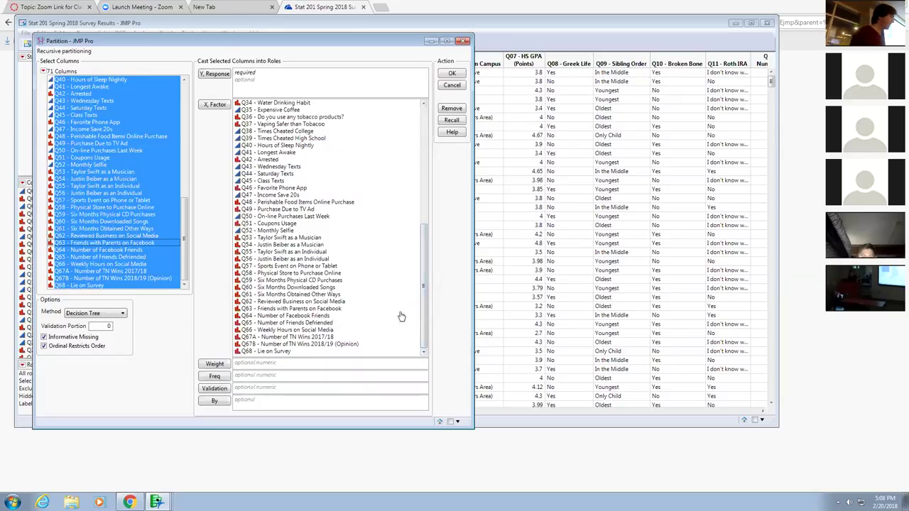
{"action": "key", "text": "ctrl+equal"}
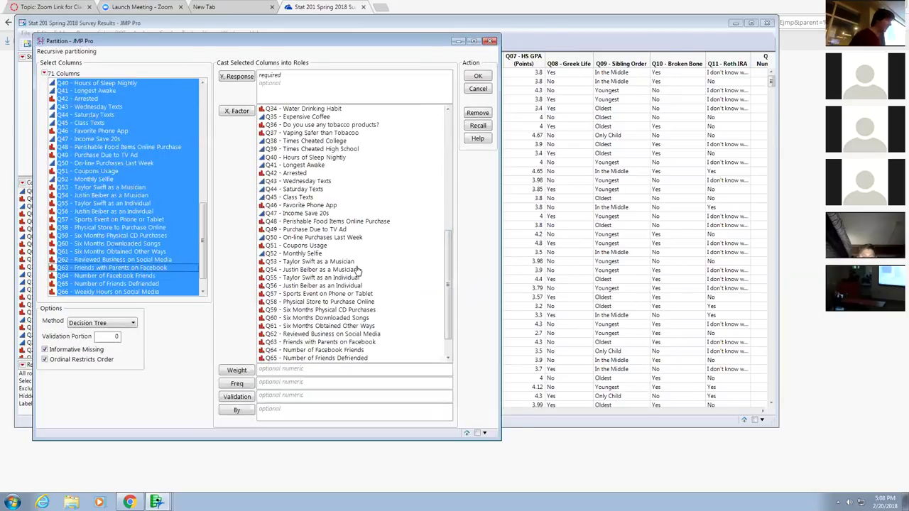
{"action": "key", "text": "ctrl+equal"}
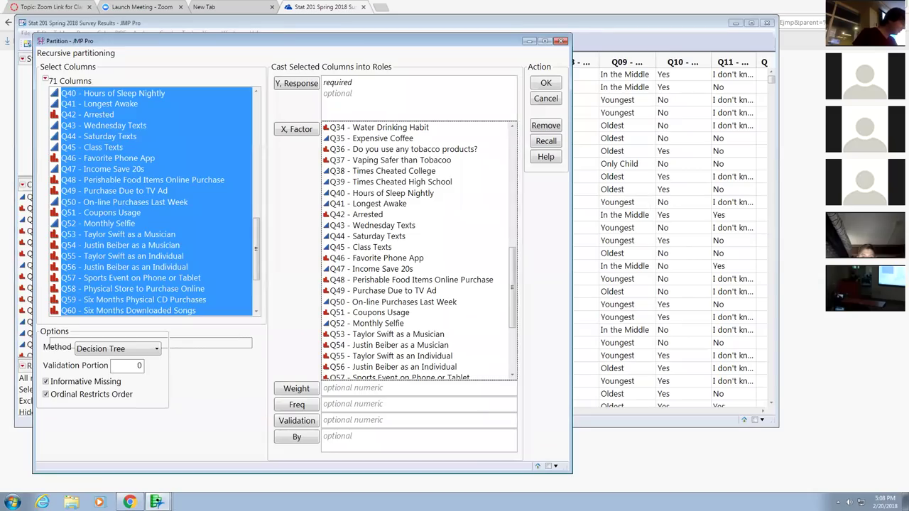
{"action": "scroll", "coordinate": [452, 321], "scroll_direction": "down", "scroll_amount": 4}
{"action": "left_click_drag", "start_coordinate": [409, 175], "coordinate": [387, 84]}
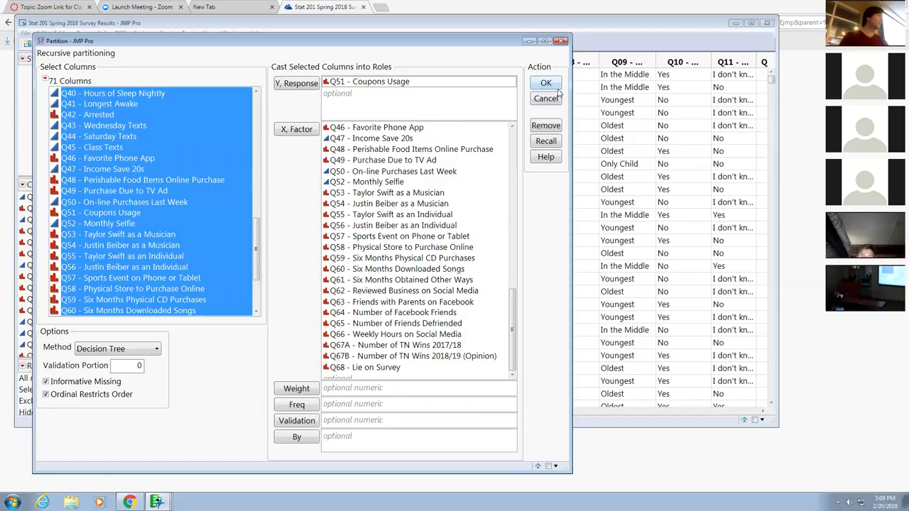
Step: Run the Decision Tree partition for Q51 - Coupons Usage and split the tree once
{"action": "left_click", "coordinate": [430, 173]}
{"action": "left_click", "coordinate": [392, 184]}
{"action": "left_click", "coordinate": [394, 162]}
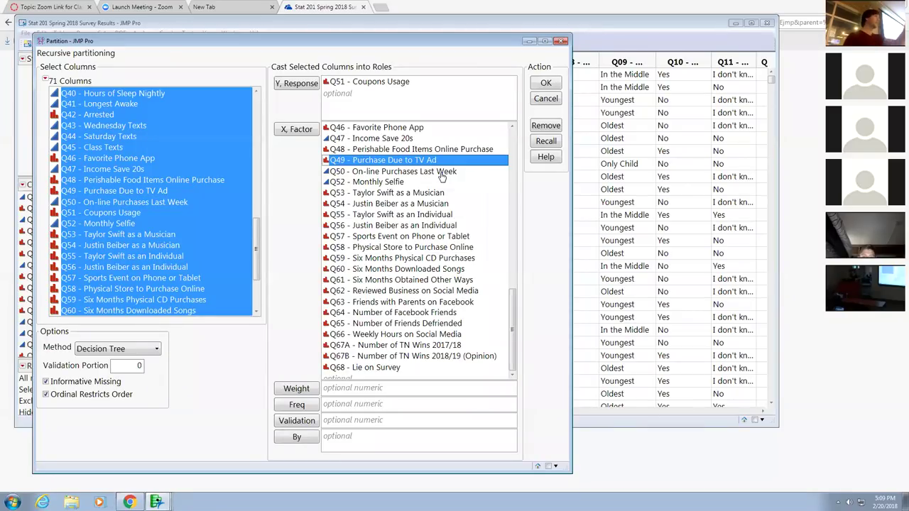
{"action": "left_click", "coordinate": [546, 83]}
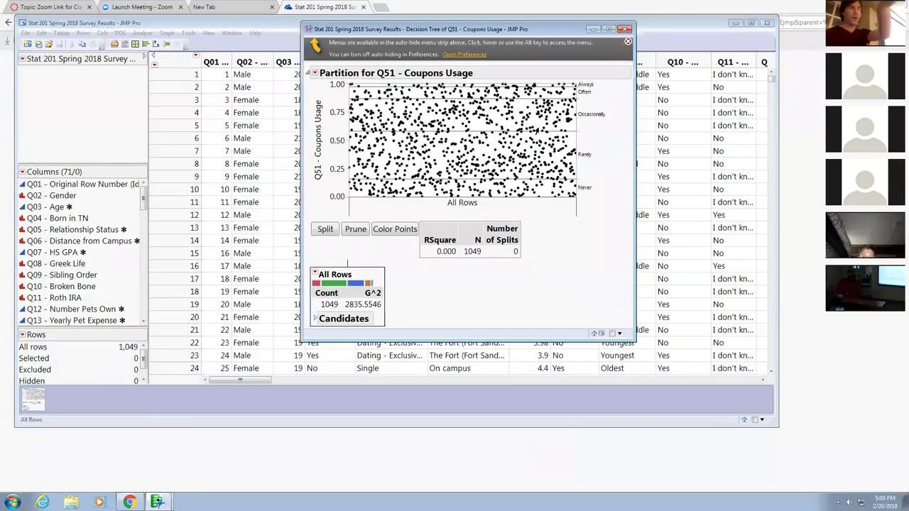
{"action": "left_click", "coordinate": [325, 231]}
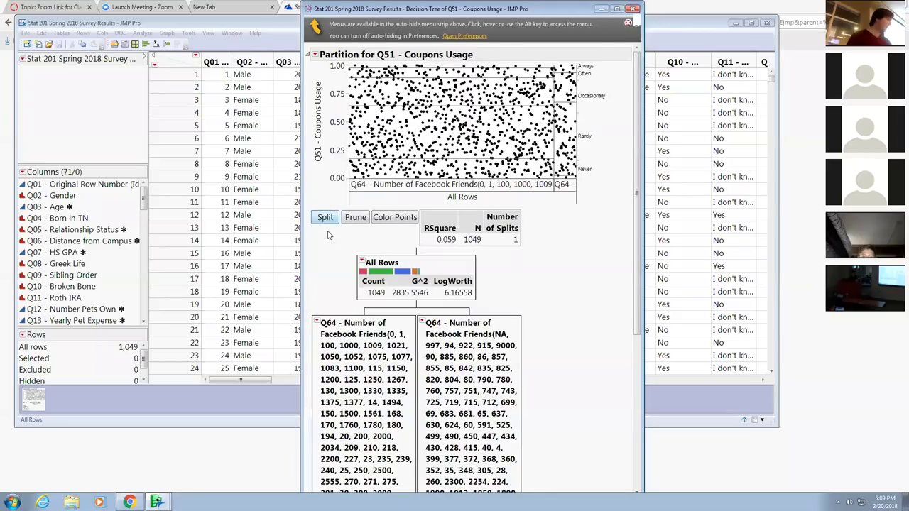
Step: Relaunch the analysis without Q64 - Number of Facebook Friends among the X factors and split the new tree once
{"action": "left_click", "coordinate": [315, 54]}
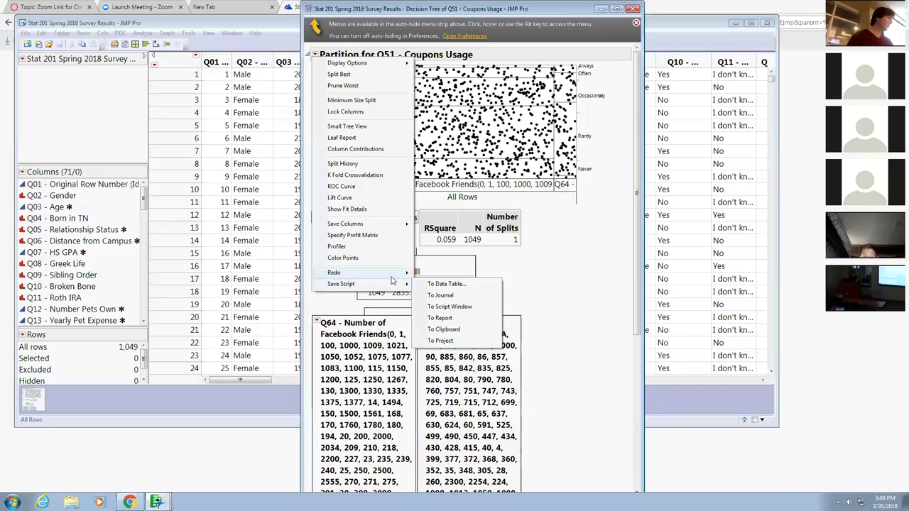
{"action": "mouse_move", "coordinate": [394, 274]}
{"action": "left_click", "coordinate": [446, 299]}
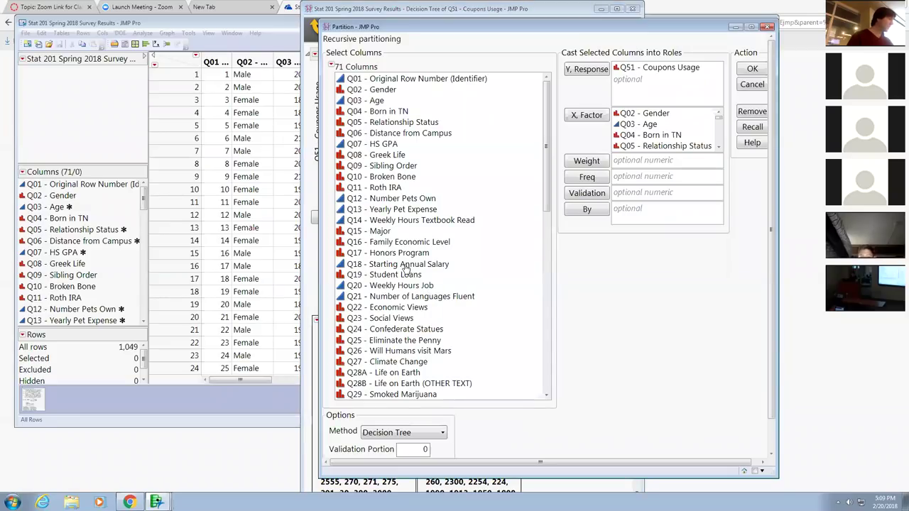
{"action": "scroll", "coordinate": [666, 129], "scroll_direction": "down", "scroll_amount": 20}
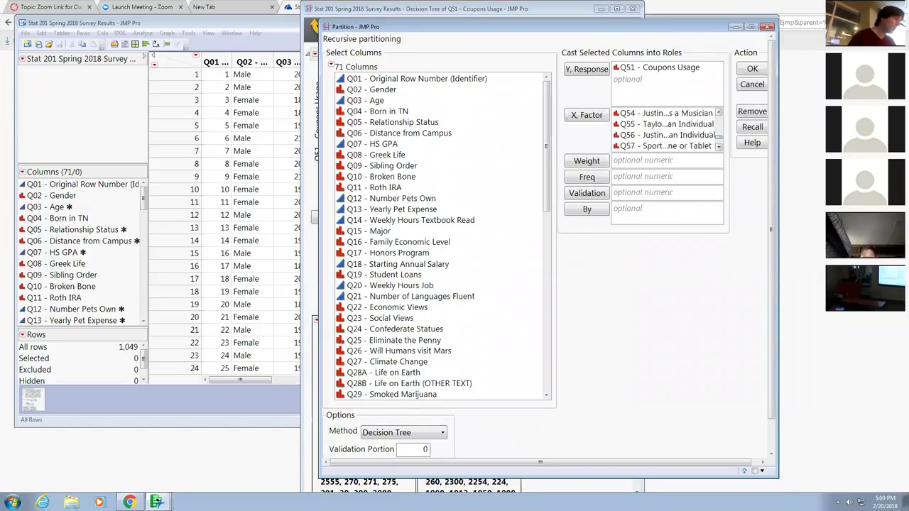
{"action": "scroll", "coordinate": [666, 129], "scroll_direction": "up", "scroll_amount": 2}
{"action": "left_click", "coordinate": [666, 134]}
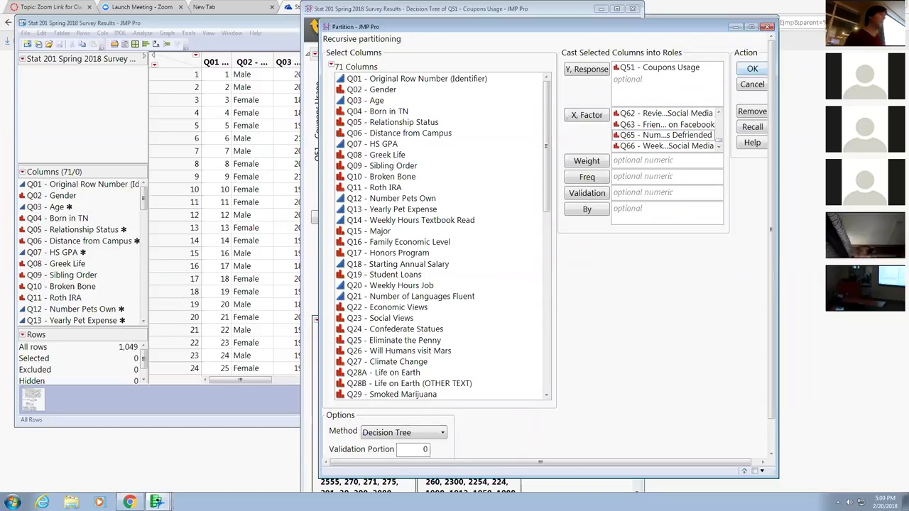
{"action": "left_click", "coordinate": [752, 68]}
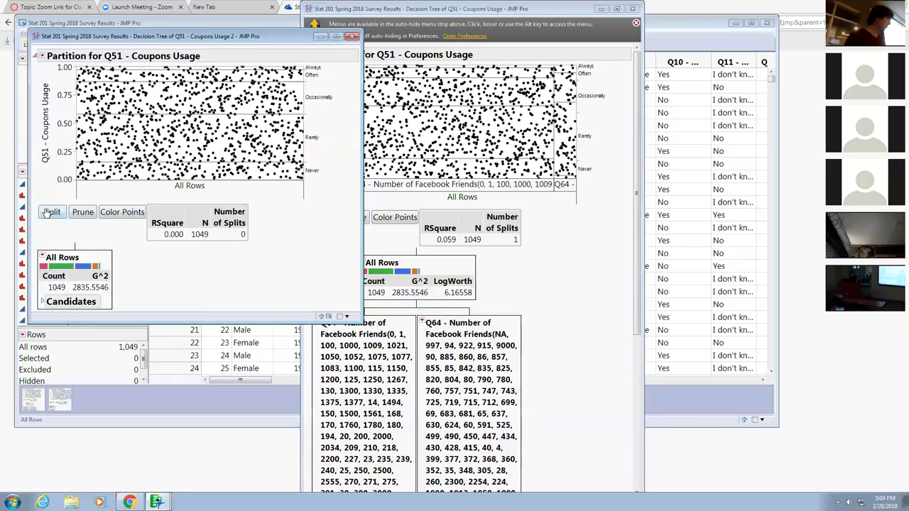
{"action": "left_click", "coordinate": [52, 212]}
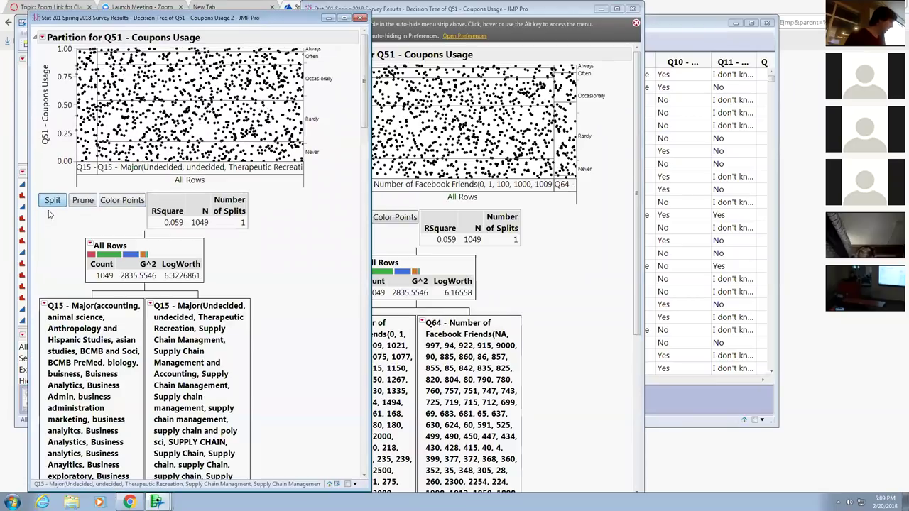
Step: Relaunch the Q51 - Coupons Usage partition with Q15 - Major removed from the X factors
{"action": "left_click", "coordinate": [42, 37]}
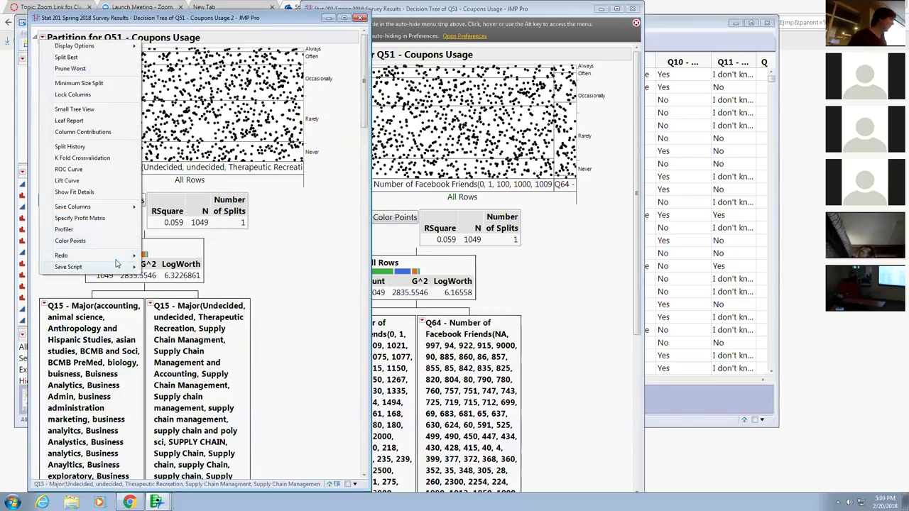
{"action": "mouse_move", "coordinate": [127, 256]}
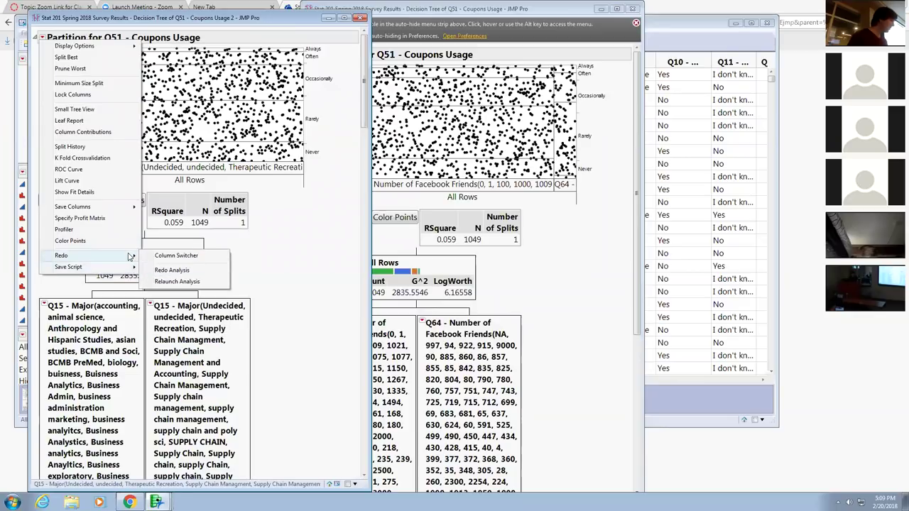
{"action": "left_click", "coordinate": [177, 282]}
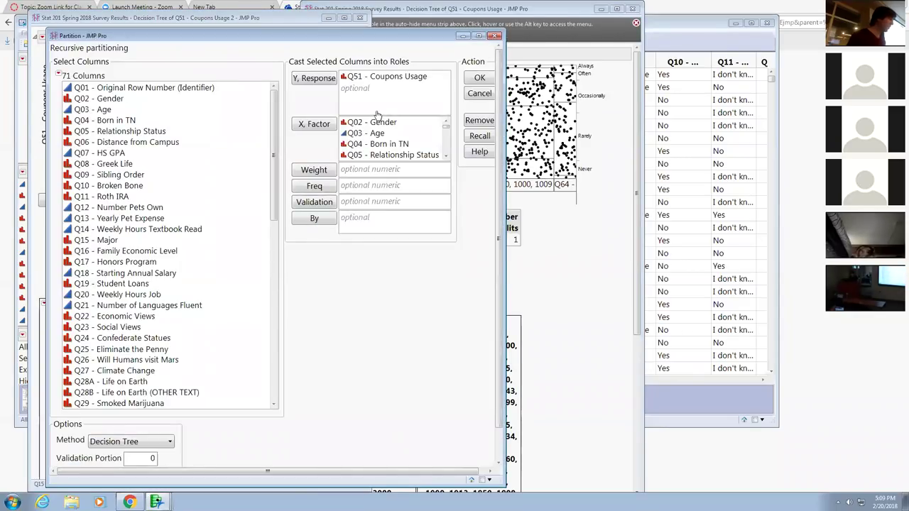
{"action": "scroll", "coordinate": [377, 115], "scroll_direction": "down", "scroll_amount": 2}
{"action": "scroll", "coordinate": [388, 119], "scroll_direction": "down", "scroll_amount": 5}
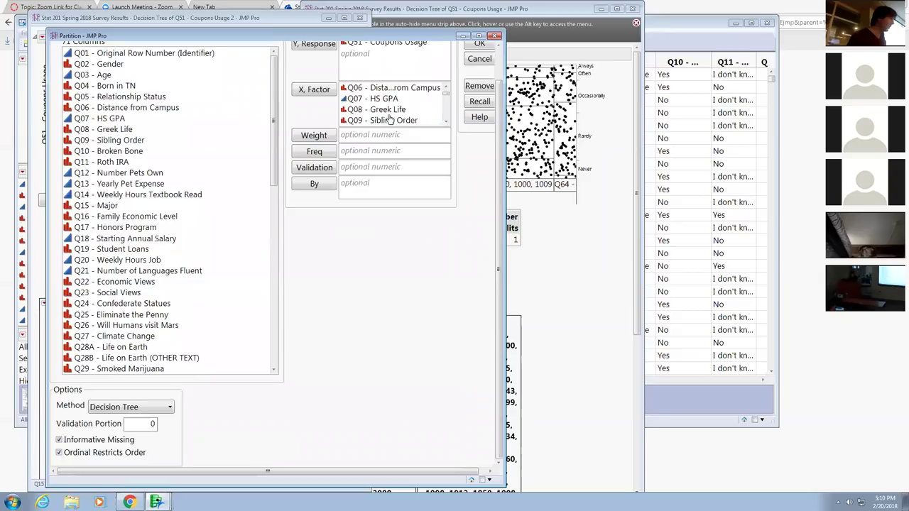
{"action": "left_click", "coordinate": [389, 119]}
{"action": "key", "text": "Delete"}
{"action": "scroll", "coordinate": [429, 234], "scroll_direction": "up", "scroll_amount": 2}
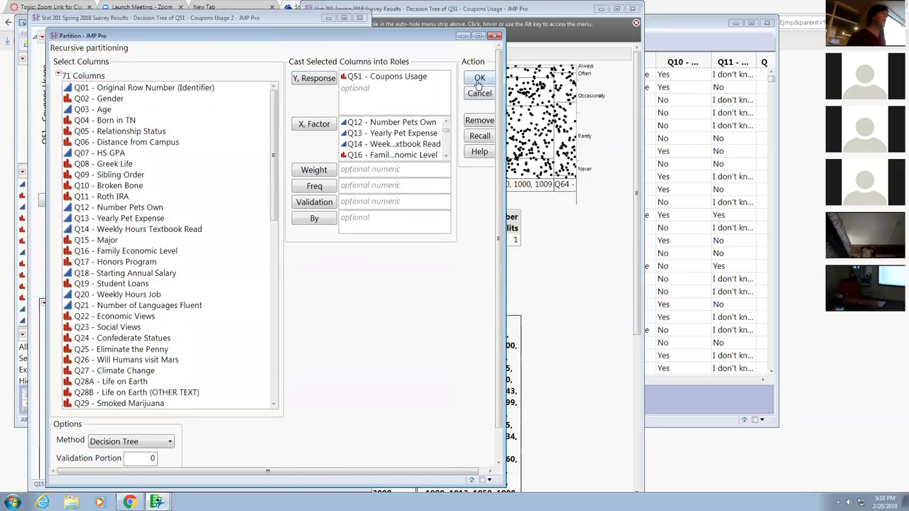
{"action": "left_click", "coordinate": [478, 78]}
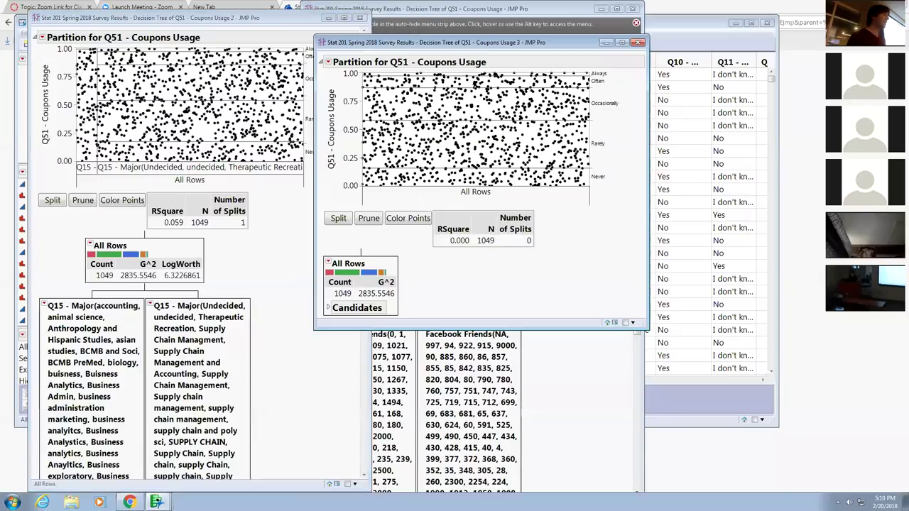
Step: Split the new tree twice and its Q58 - Physical Store to Purchase Online(Yes, ) branch once, and color the points
{"action": "left_click", "coordinate": [333, 221]}
{"action": "left_click", "coordinate": [335, 236]}
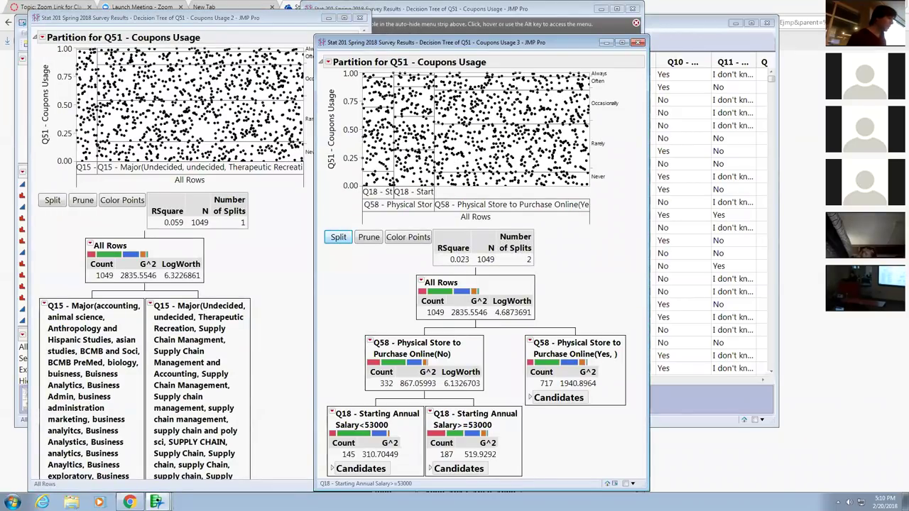
{"action": "left_click", "coordinate": [529, 343]}
{"action": "left_click", "coordinate": [550, 350]}
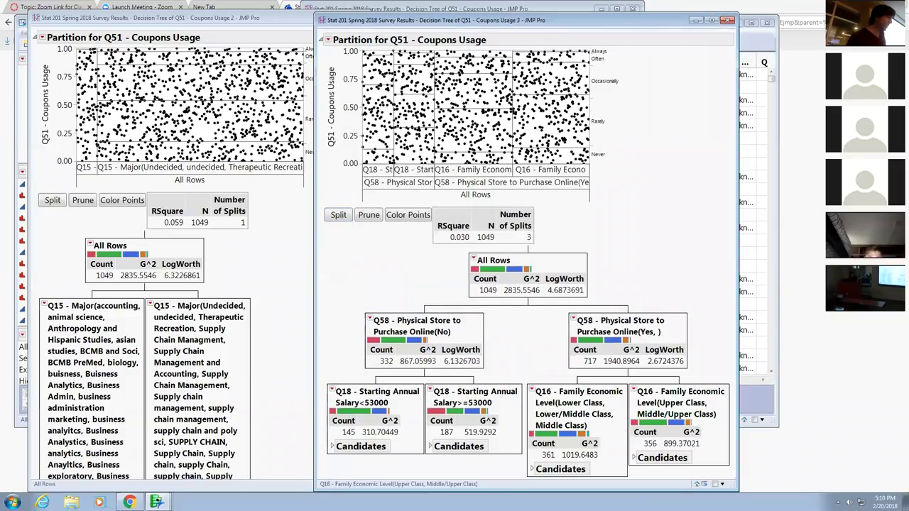
{"action": "left_click", "coordinate": [415, 216]}
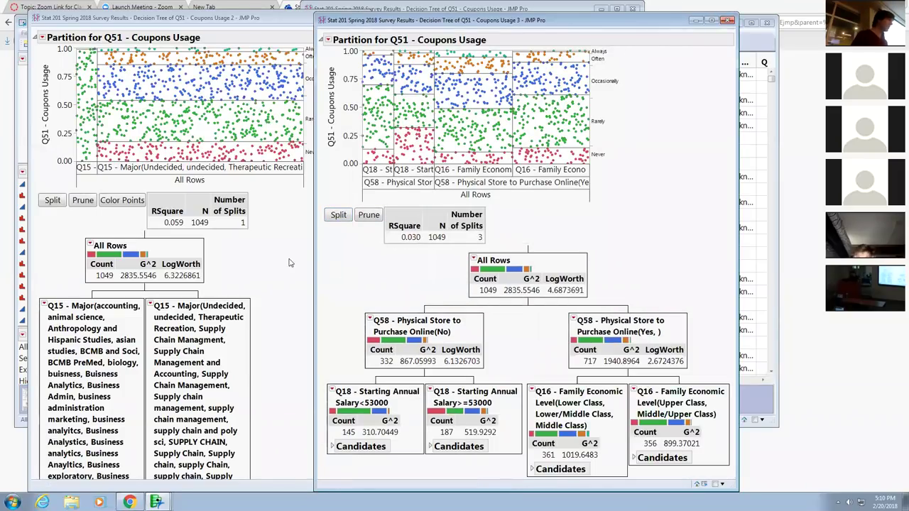
Step: Close the two earlier Coupons Usage tree reports that split on Q15 - Major and Q64 - Number of Facebook Friends
{"action": "left_click", "coordinate": [385, 25]}
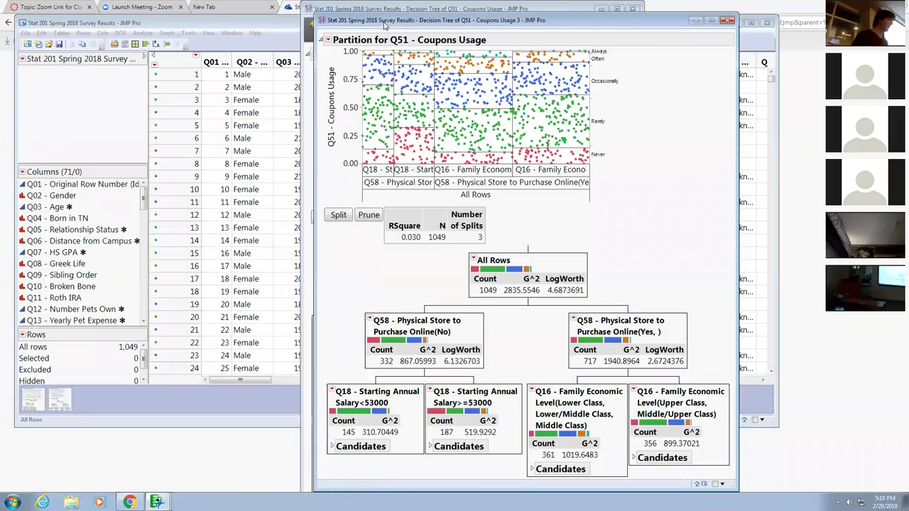
{"action": "left_click", "coordinate": [353, 10]}
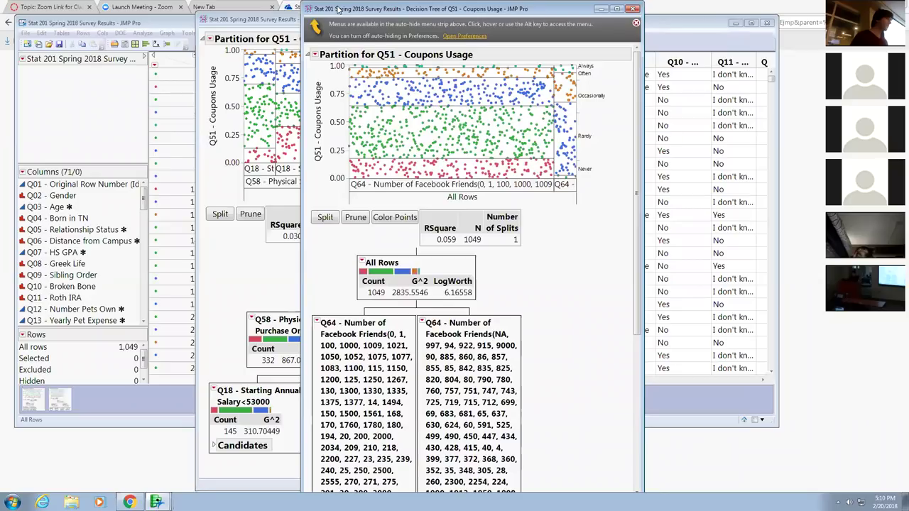
{"action": "key", "text": "ctrl+w"}
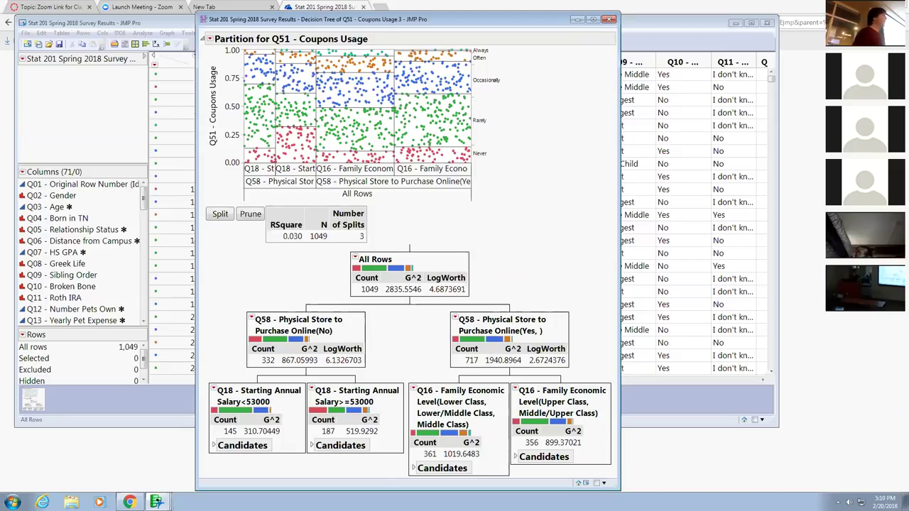
Step: Show the split history for the remaining Coupons Usage tree
{"action": "left_click", "coordinate": [210, 39]}
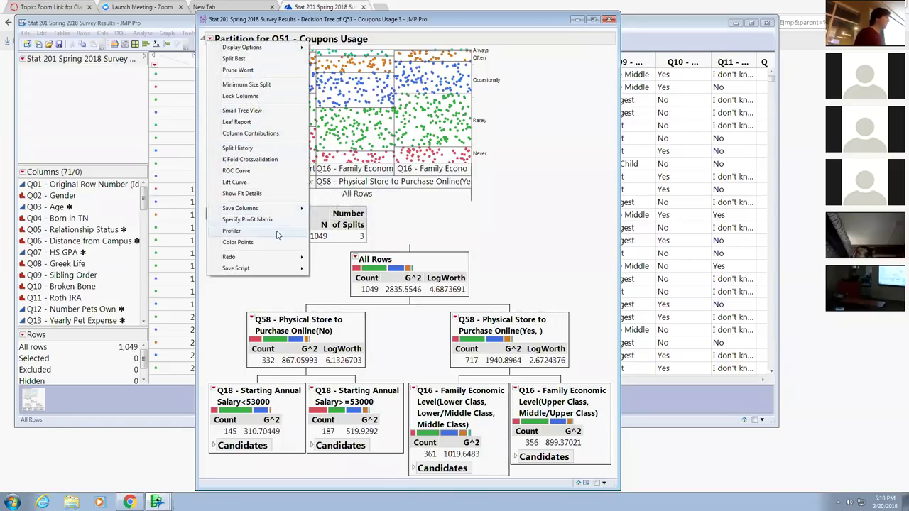
{"action": "left_click", "coordinate": [280, 150]}
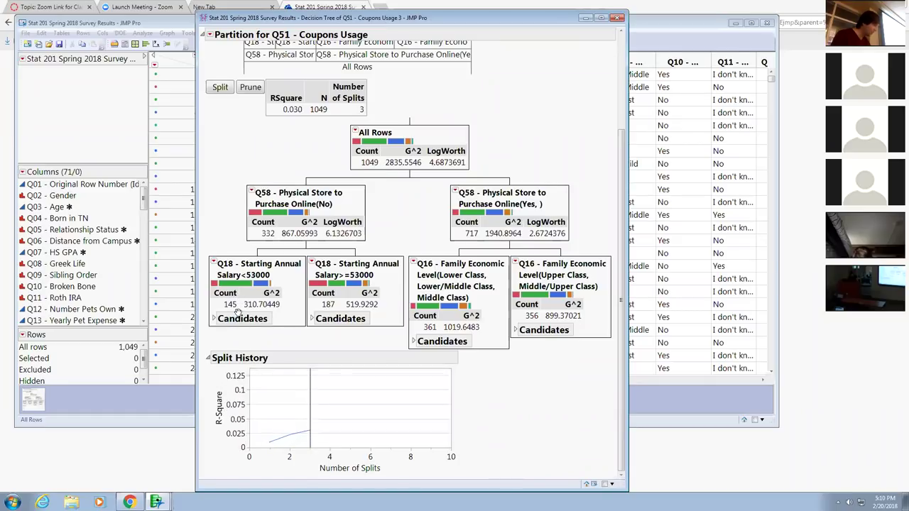
{"action": "scroll", "coordinate": [238, 305], "scroll_direction": "up", "scroll_amount": 1}
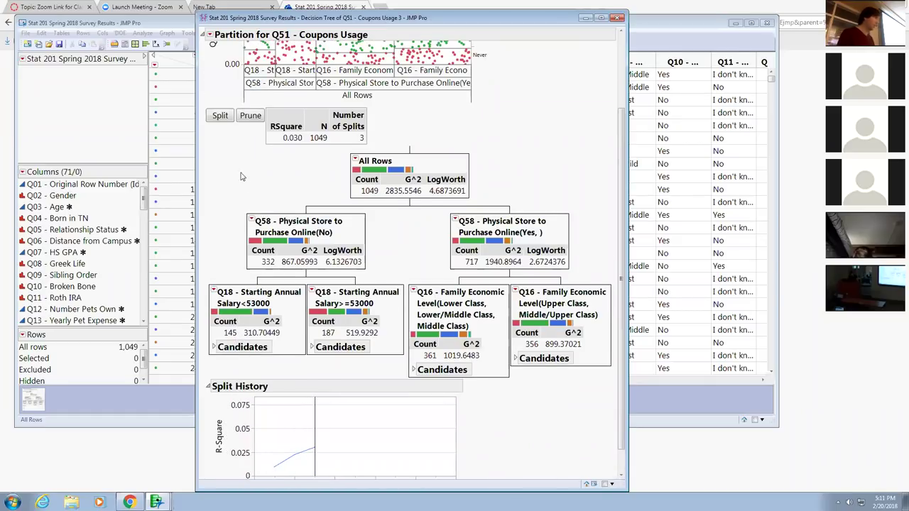
Step: Split the Coupons Usage tree two more times and check each split in the split history
{"action": "left_click", "coordinate": [226, 115]}
{"action": "scroll", "coordinate": [227, 110], "scroll_direction": "down", "scroll_amount": 3}
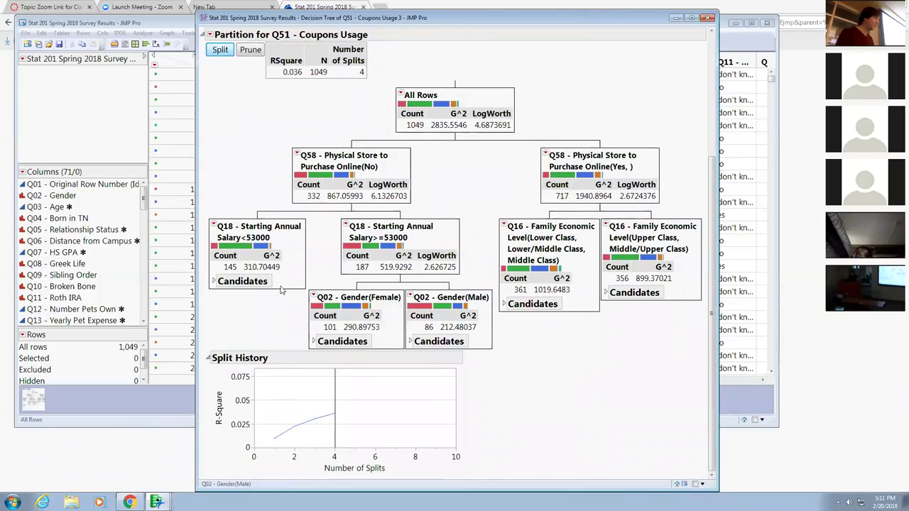
{"action": "scroll", "coordinate": [230, 100], "scroll_direction": "up", "scroll_amount": 1}
{"action": "left_click", "coordinate": [220, 83]}
{"action": "scroll", "coordinate": [274, 274], "scroll_direction": "down", "scroll_amount": 4}
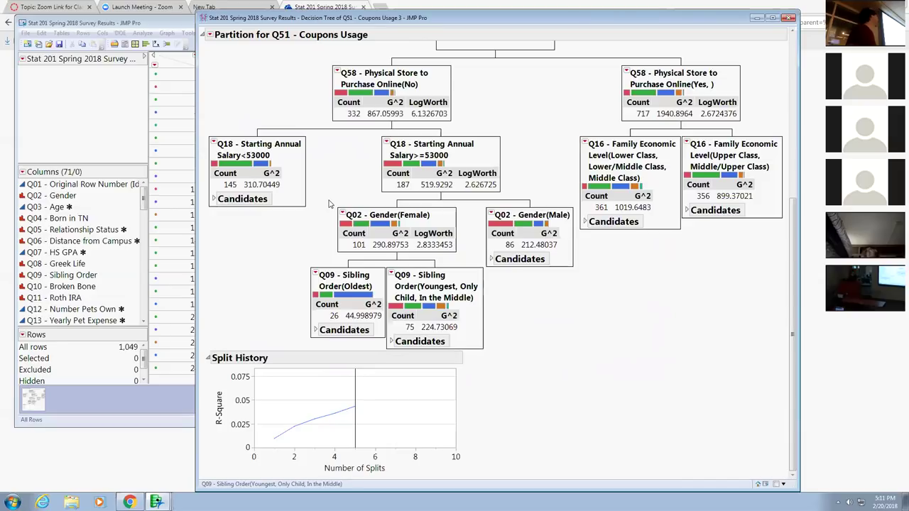
Step: Prune three splits from the Coupons Usage tree and split the Q58 - Physical Store to Purchase Online(Yes, ) branch again
{"action": "scroll", "coordinate": [319, 198], "scroll_direction": "up", "scroll_amount": 5}
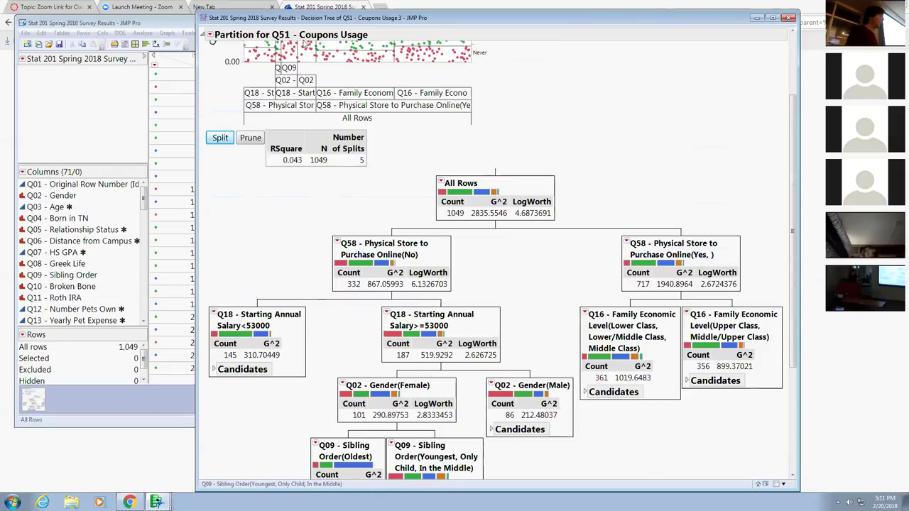
{"action": "left_click", "coordinate": [256, 142]}
{"action": "left_click", "coordinate": [258, 142]}
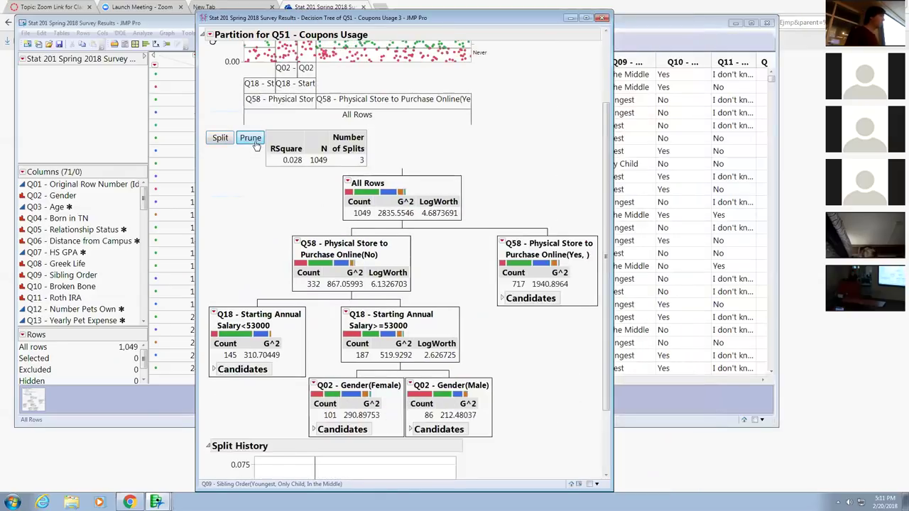
{"action": "left_click", "coordinate": [258, 142]}
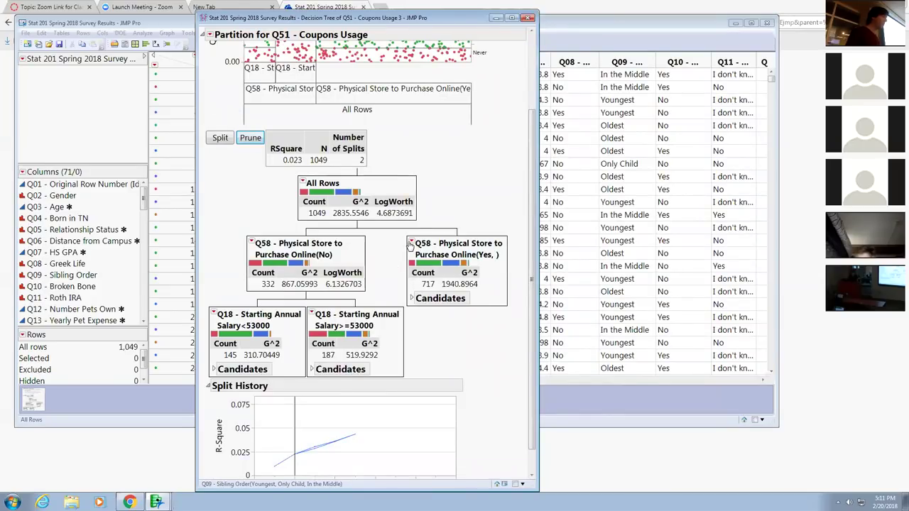
{"action": "left_click", "coordinate": [411, 244]}
{"action": "left_click", "coordinate": [432, 264]}
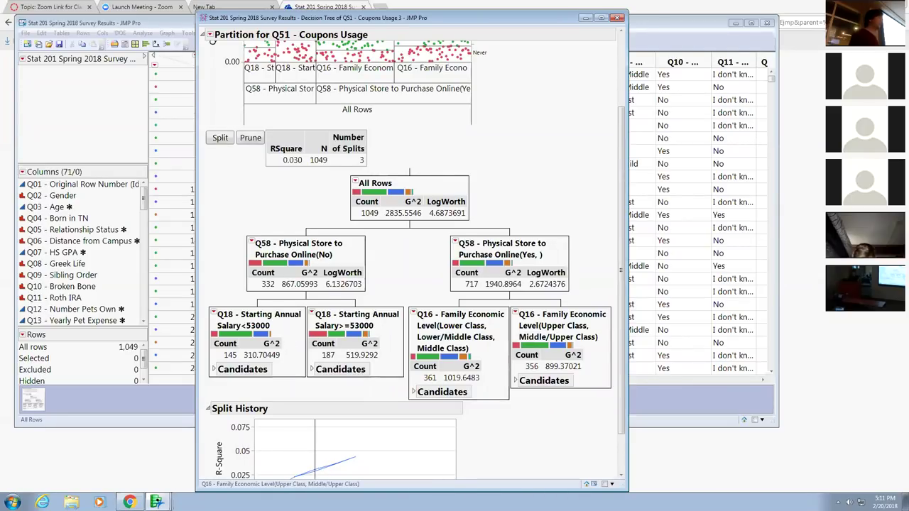
{"action": "scroll", "coordinate": [470, 137], "scroll_direction": "up", "scroll_amount": 3}
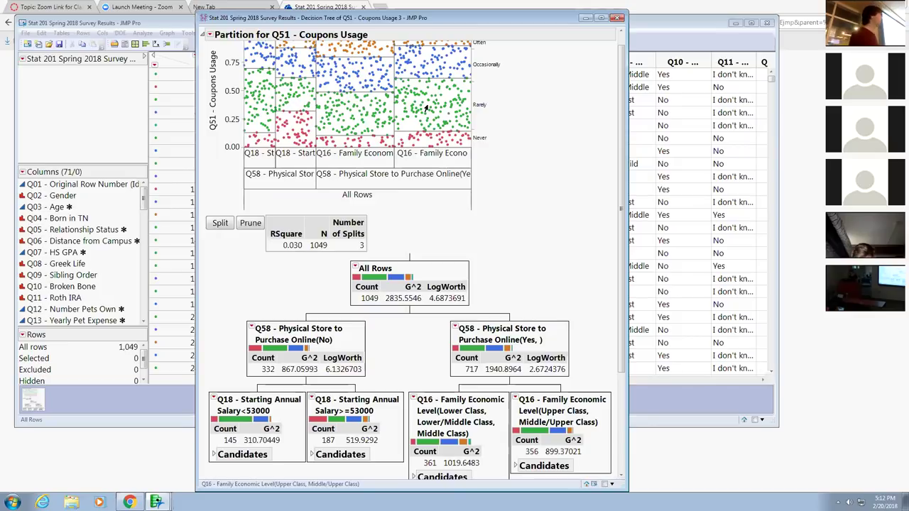
{"action": "mouse_move", "coordinate": [421, 106]}
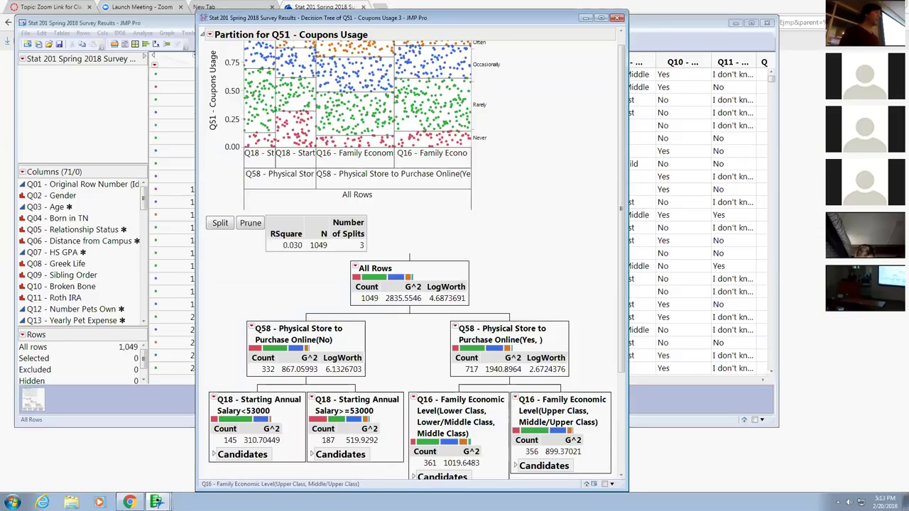
Step: Relaunch the partition with Q10 - Broken Bone instead of Q51 - Coupons Usage as the Y response, moving it from the X factors
{"action": "left_click", "coordinate": [210, 35]}
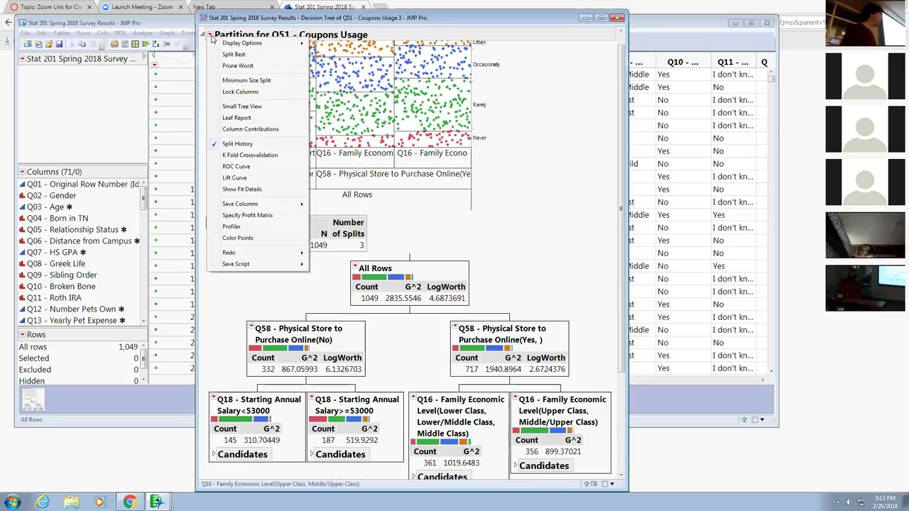
{"action": "mouse_move", "coordinate": [285, 257]}
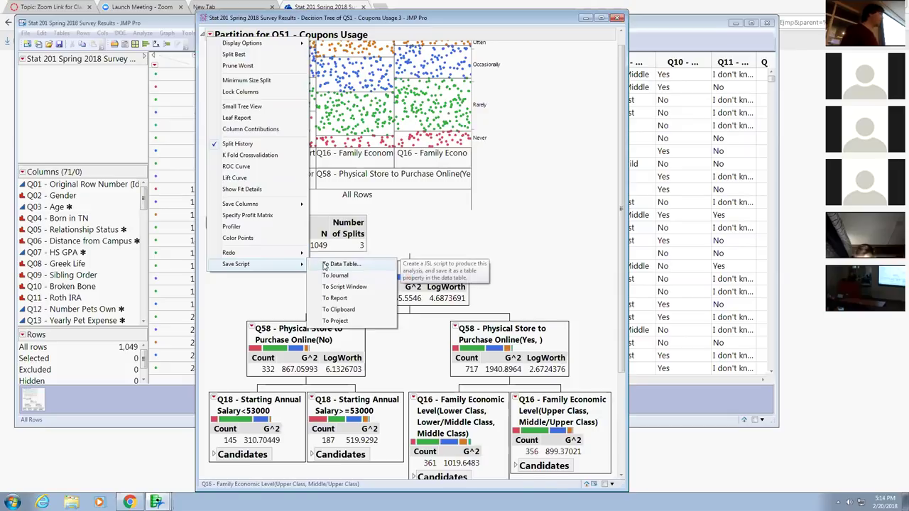
{"action": "left_click", "coordinate": [333, 280]}
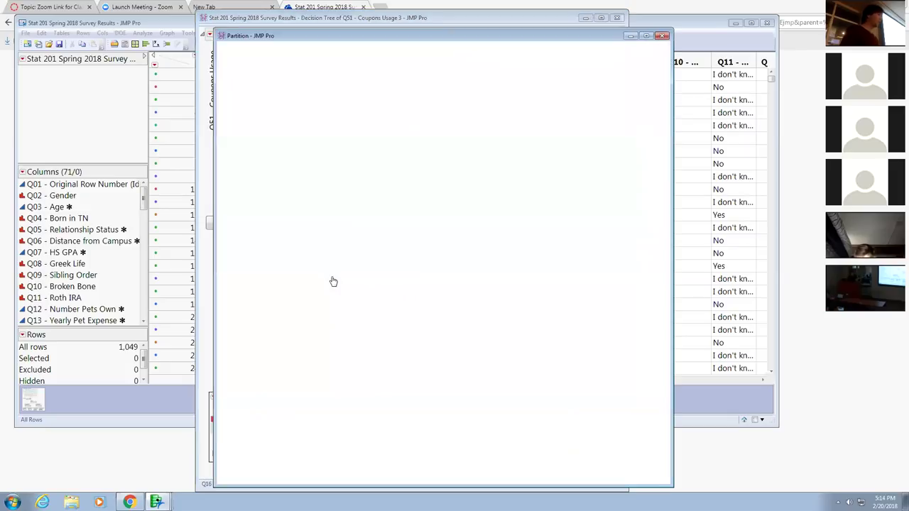
{"action": "left_click", "coordinate": [579, 85]}
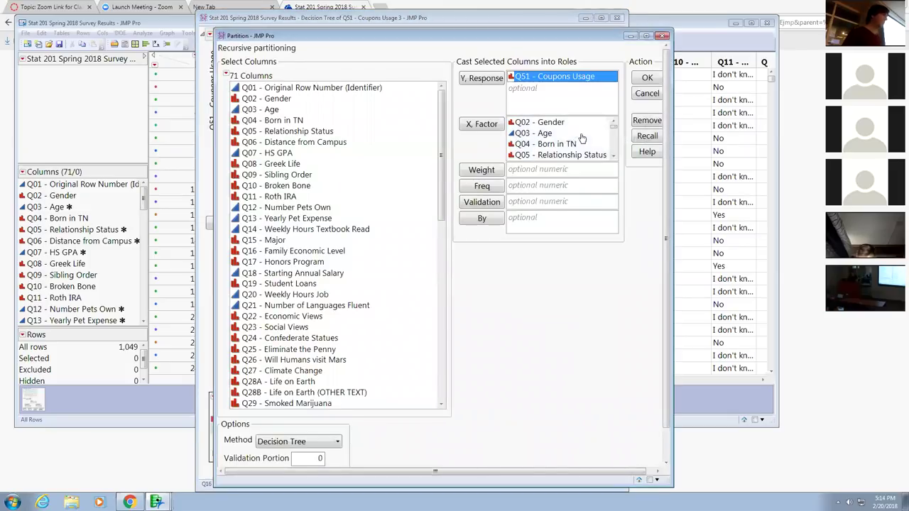
{"action": "key", "text": "Delete"}
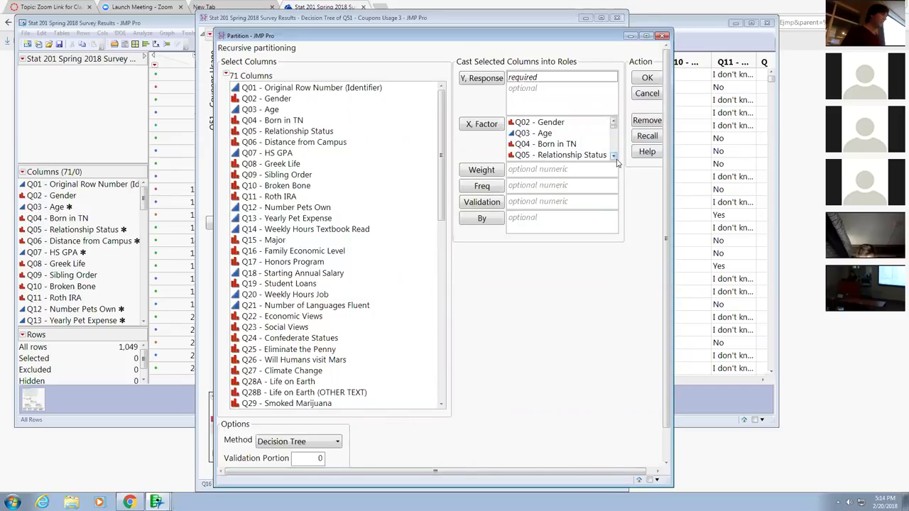
{"action": "left_click_drag", "start_coordinate": [618, 163], "coordinate": [648, 277]}
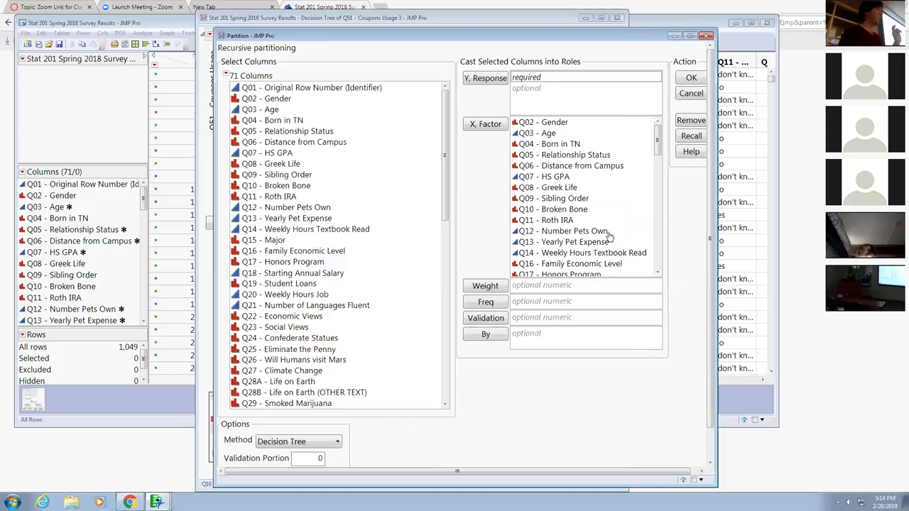
{"action": "left_click_drag", "start_coordinate": [597, 210], "coordinate": [558, 82]}
{"action": "left_click", "coordinate": [691, 78]}
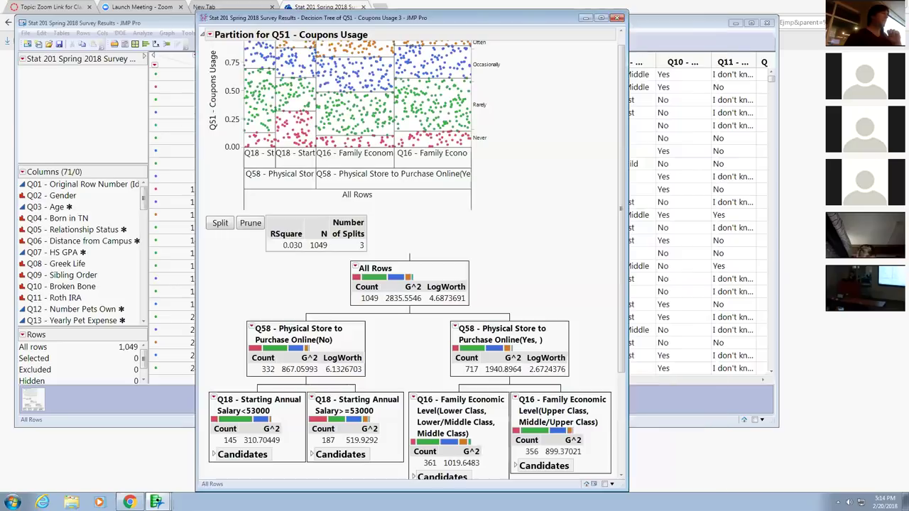
Step: Color the points in the Q10 - Broken Bone partition and split its tree twice
{"action": "left_click", "coordinate": [136, 225]}
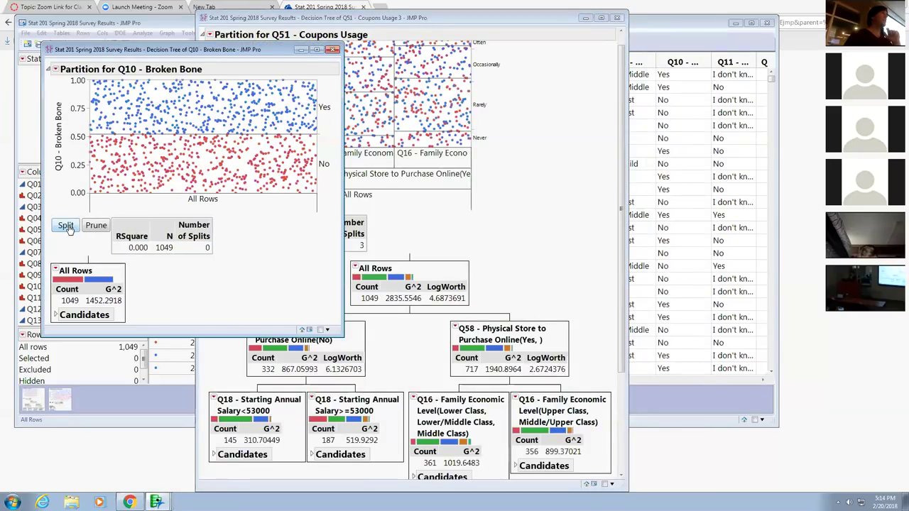
{"action": "left_click", "coordinate": [65, 226]}
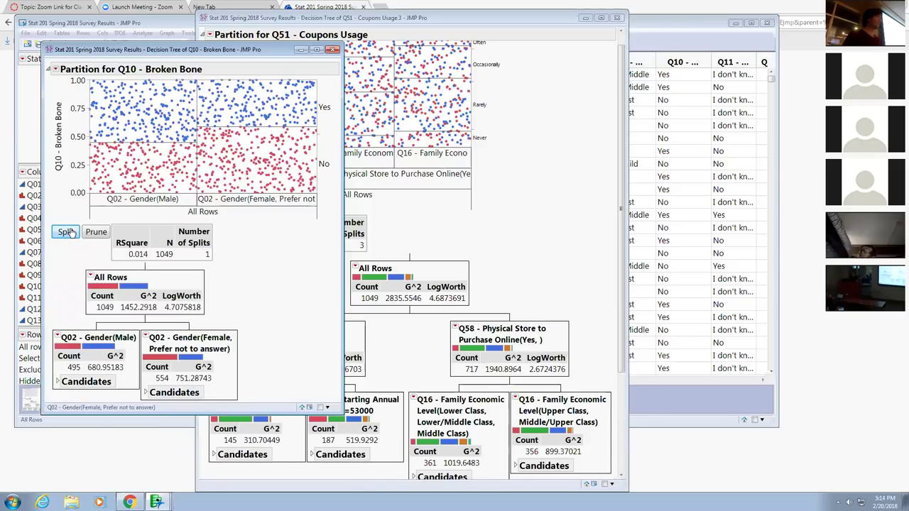
{"action": "left_click", "coordinate": [68, 233]}
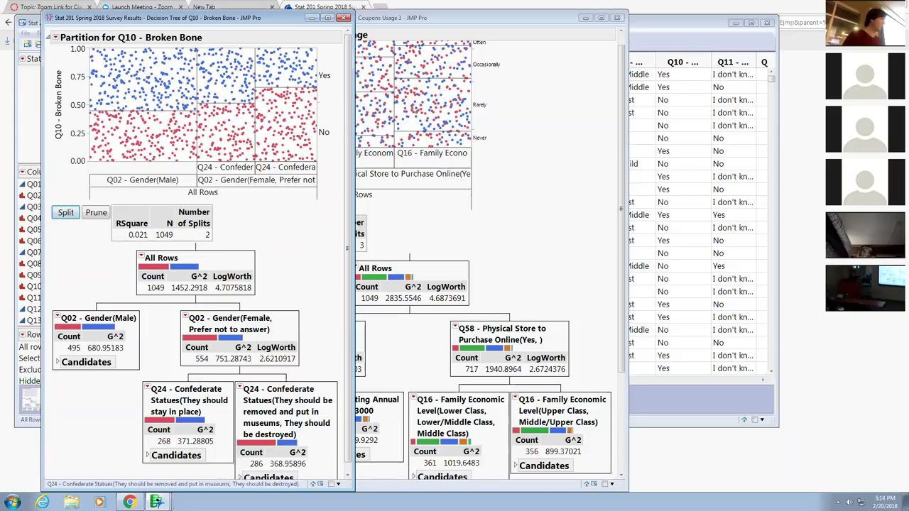
Step: Split the Broken Bone tree once more at its best split, and split the Q09 - Sibling Order(Youngest) branch
{"action": "left_click", "coordinate": [57, 317]}
{"action": "key", "text": "Escape"}
{"action": "left_click", "coordinate": [66, 213]}
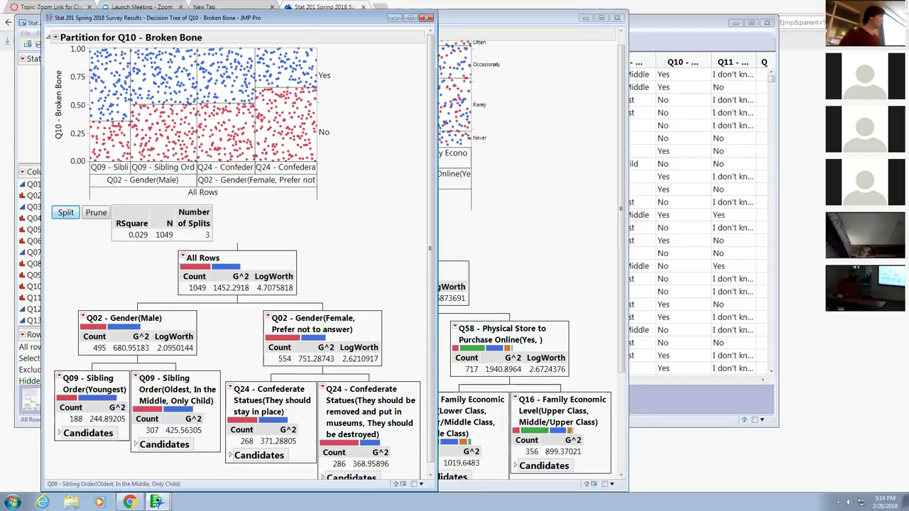
{"action": "left_click", "coordinate": [59, 378]}
{"action": "left_click", "coordinate": [82, 384]}
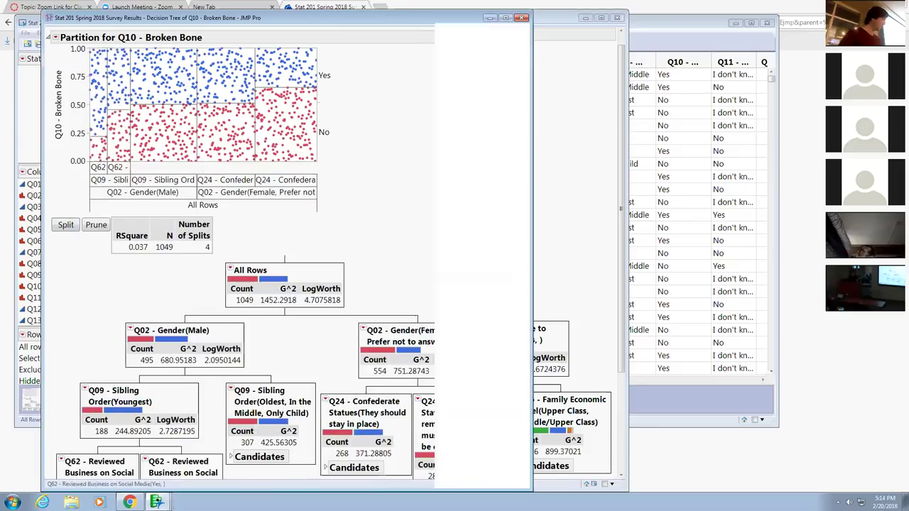
Step: Prune the splits below the Q09 - Sibling Order(Youngest) node in the Broken Bone tree
{"action": "scroll", "coordinate": [284, 255], "scroll_direction": "down", "scroll_amount": 2}
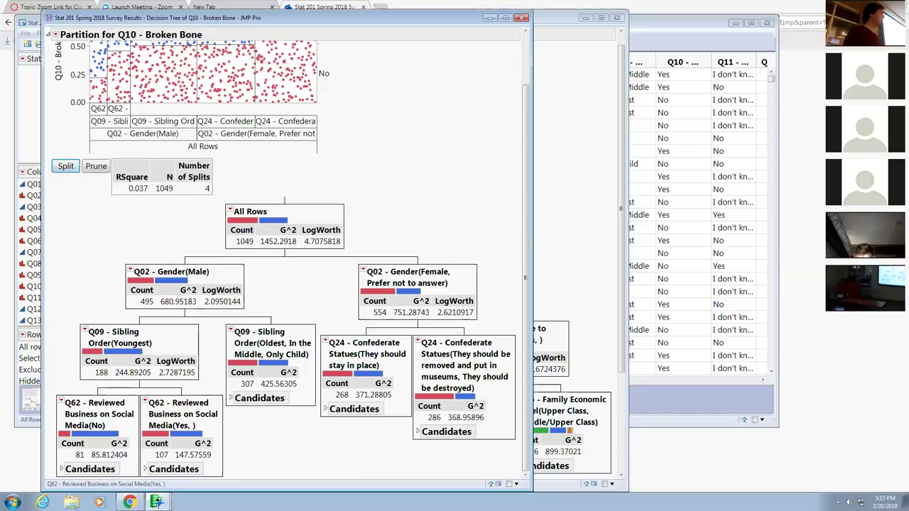
{"action": "left_click", "coordinate": [83, 331]}
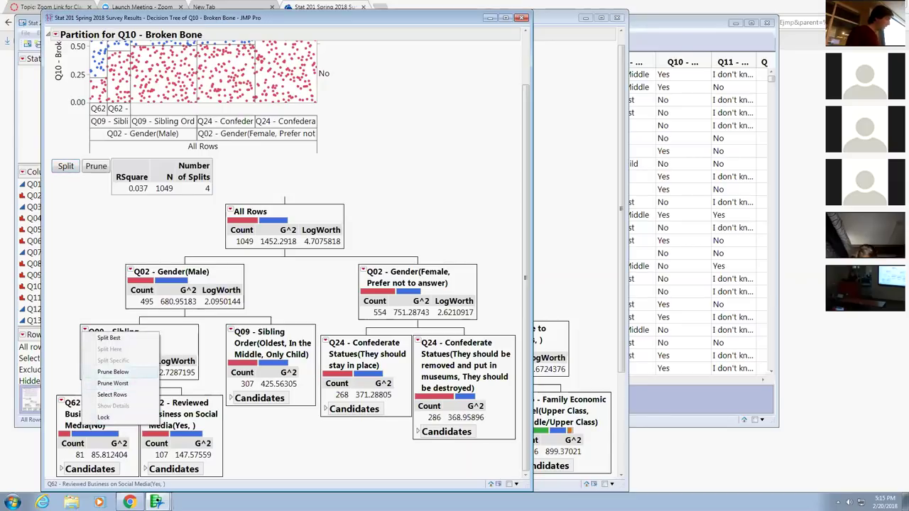
{"action": "left_click", "coordinate": [113, 371]}
Step: Add a Leaf Report to the Q10 - Broken Bone partition and review the tree together with its leaf probabilities and counts
{"action": "left_click", "coordinate": [528, 226]}
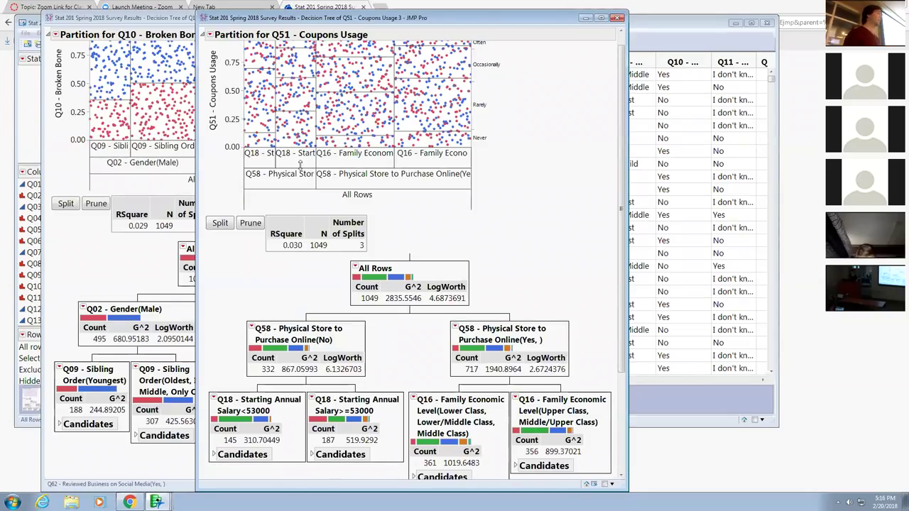
{"action": "left_click", "coordinate": [160, 260]}
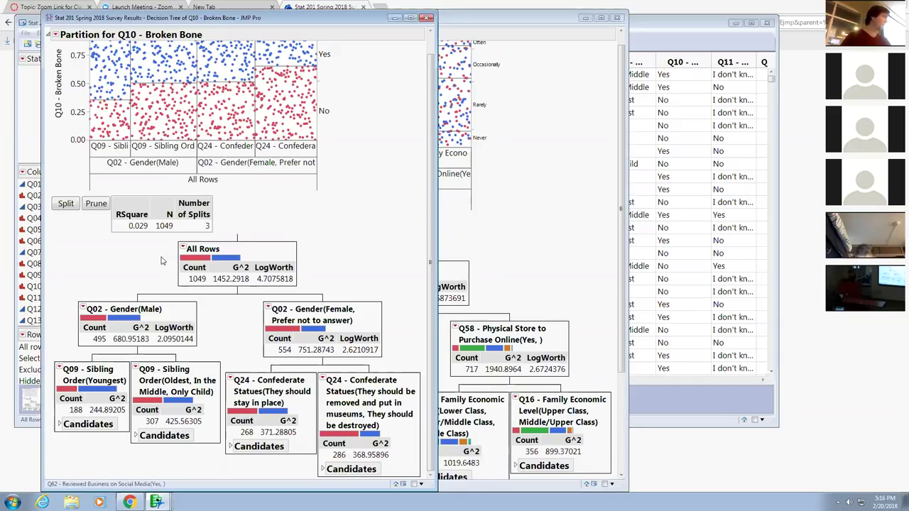
{"action": "left_click", "coordinate": [56, 34]}
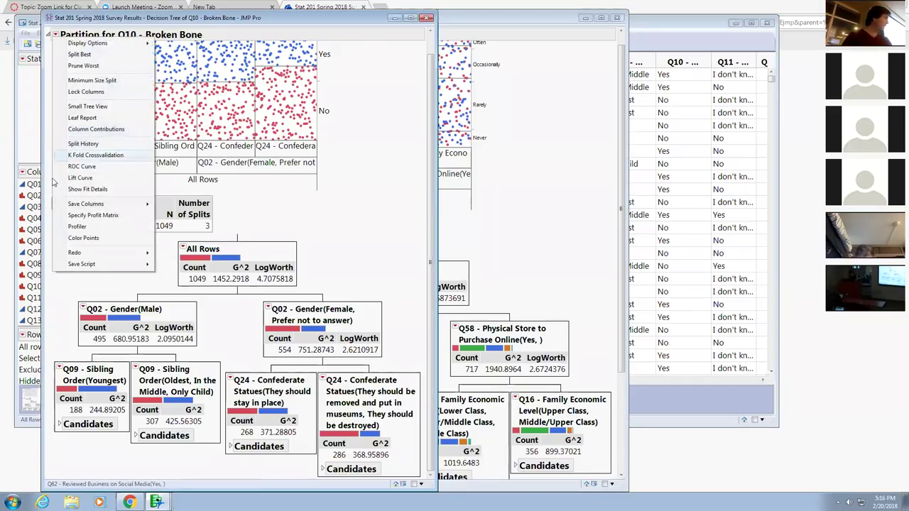
{"action": "left_click", "coordinate": [91, 118]}
{"action": "scroll", "coordinate": [129, 244], "scroll_direction": "up", "scroll_amount": 1}
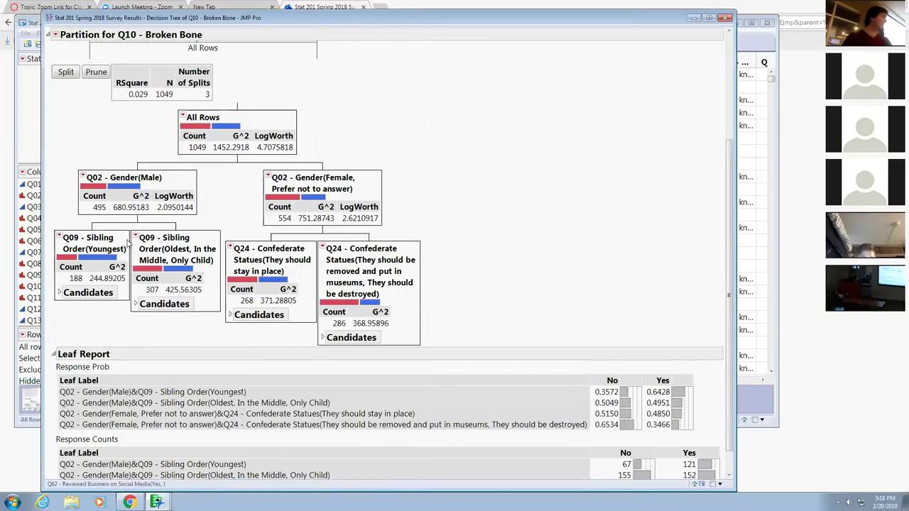
{"action": "scroll", "coordinate": [128, 243], "scroll_direction": "up", "scroll_amount": 5}
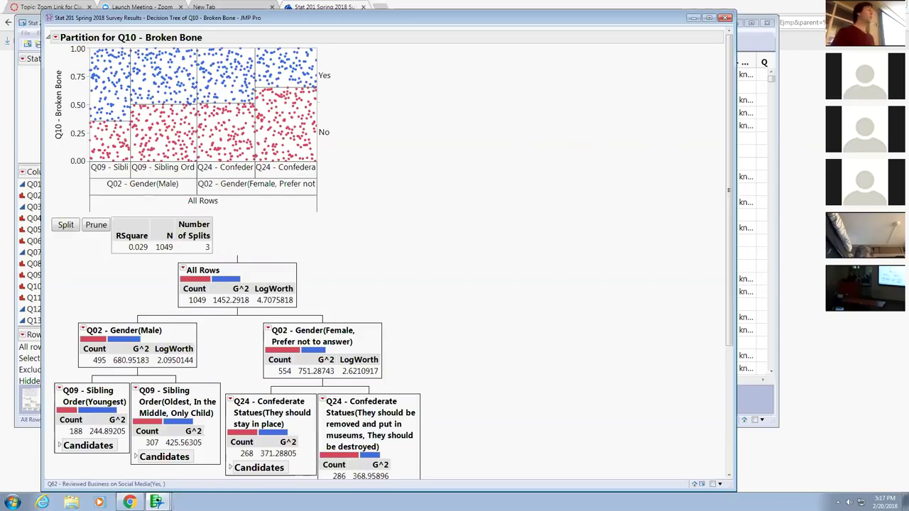
{"action": "scroll", "coordinate": [383, 255], "scroll_direction": "down", "scroll_amount": 5}
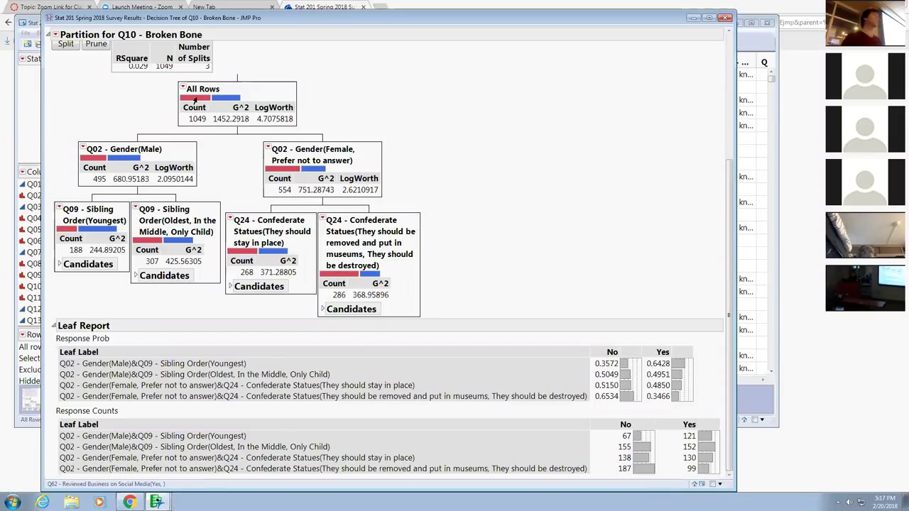
Step: Prune below the Q02 - Gender(Male) node and split that same node again
{"action": "left_click", "coordinate": [83, 149]}
{"action": "left_click", "coordinate": [111, 189]}
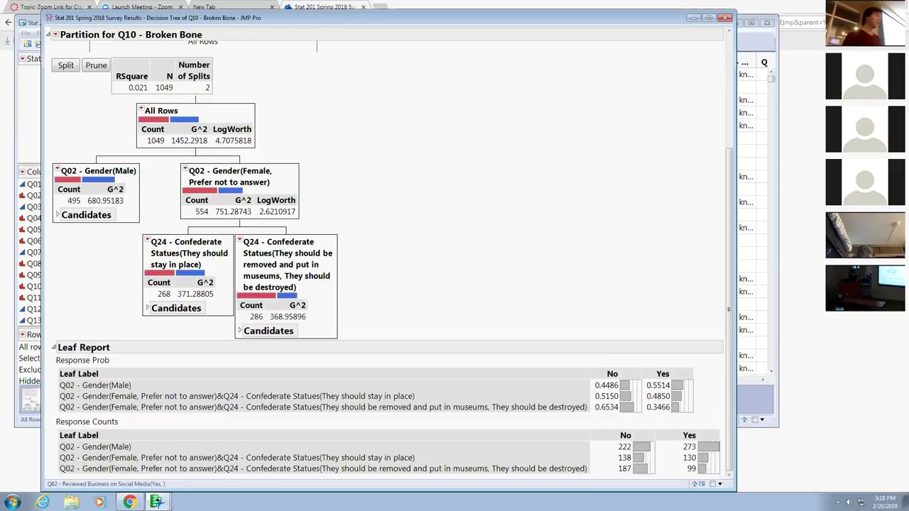
{"action": "left_click", "coordinate": [57, 170]}
{"action": "left_click", "coordinate": [98, 190]}
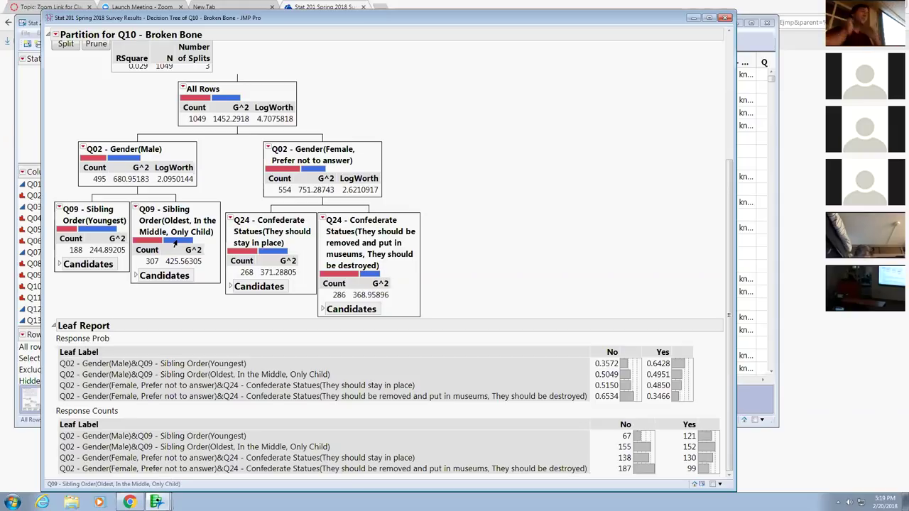
Step: Prune the Broken Bone tree's worst split, try the best overall split instead, and prune that split again
{"action": "scroll", "coordinate": [247, 157], "scroll_direction": "up", "scroll_amount": 5}
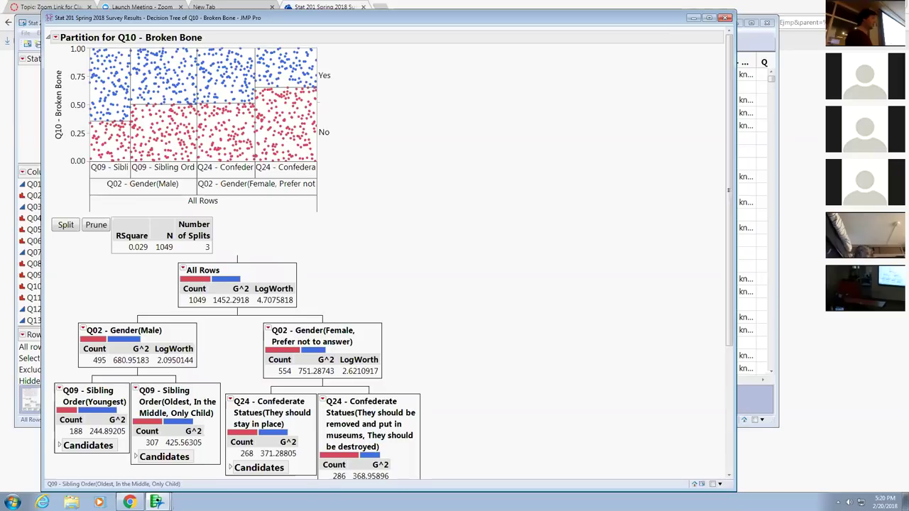
{"action": "left_click", "coordinate": [89, 226]}
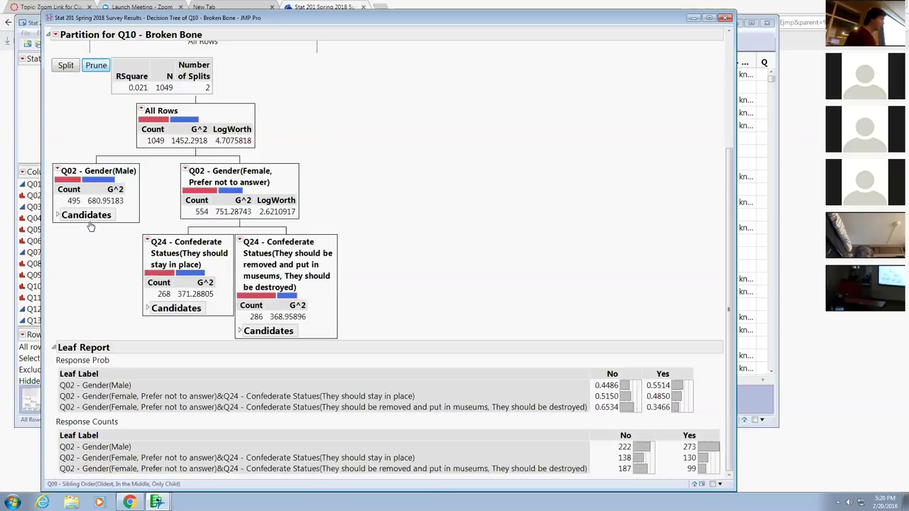
{"action": "left_click", "coordinate": [66, 65]}
{"action": "scroll", "coordinate": [110, 110], "scroll_direction": "up", "scroll_amount": 1}
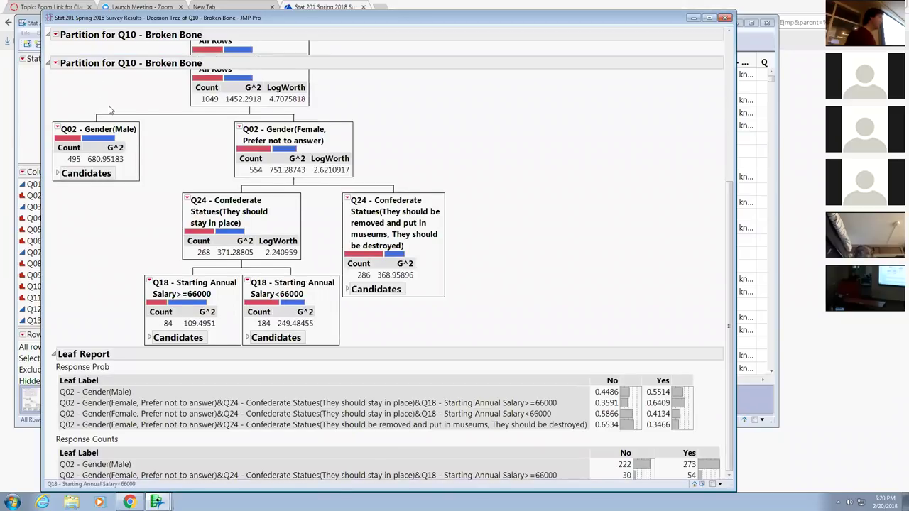
{"action": "scroll", "coordinate": [110, 110], "scroll_direction": "up", "scroll_amount": 5}
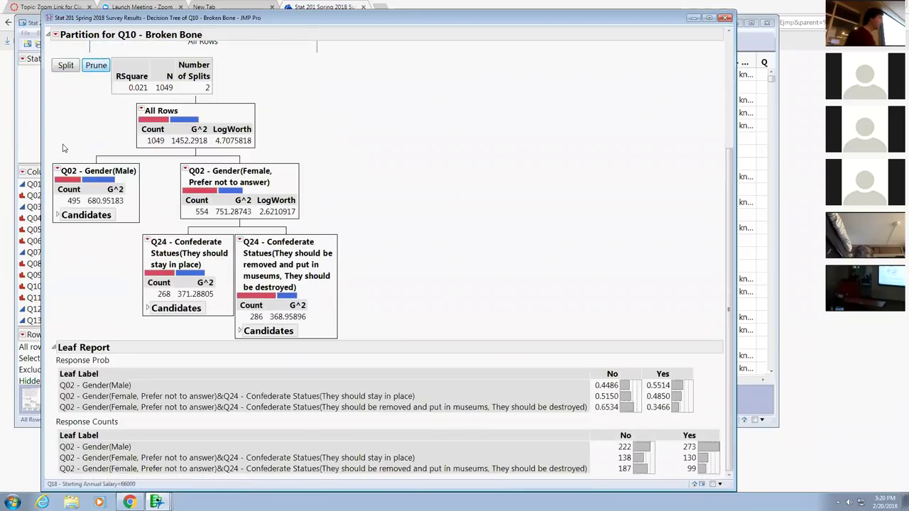
Step: Repeat the automatic best split of the Broken Bone tree and prune it each time to compare the trees
{"action": "left_click", "coordinate": [65, 64]}
{"action": "scroll", "coordinate": [92, 92], "scroll_direction": "up", "scroll_amount": 3}
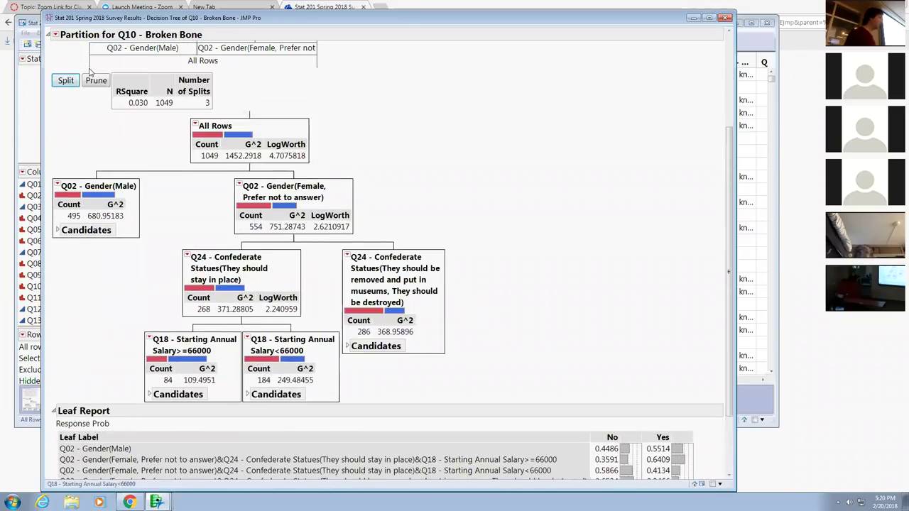
{"action": "left_click", "coordinate": [95, 69]}
{"action": "left_click", "coordinate": [65, 70]}
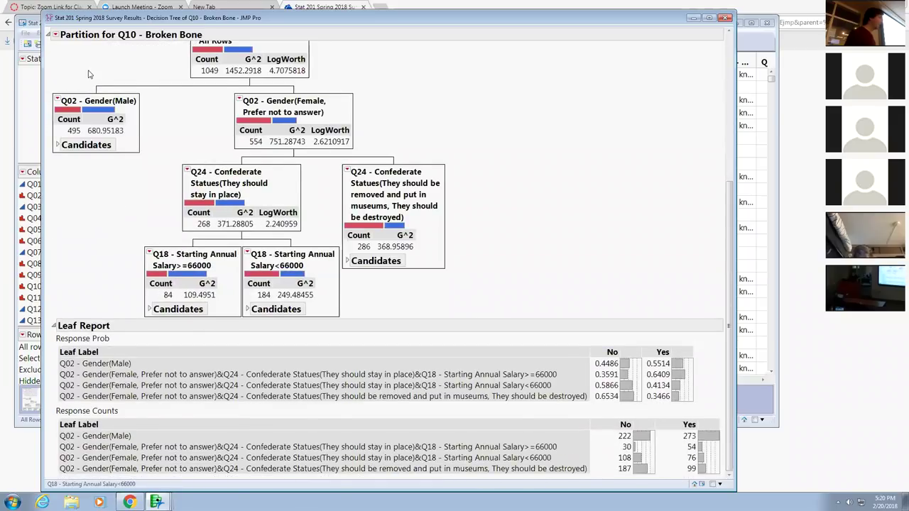
{"action": "scroll", "coordinate": [91, 71], "scroll_direction": "up", "scroll_amount": 3}
{"action": "left_click", "coordinate": [96, 107]}
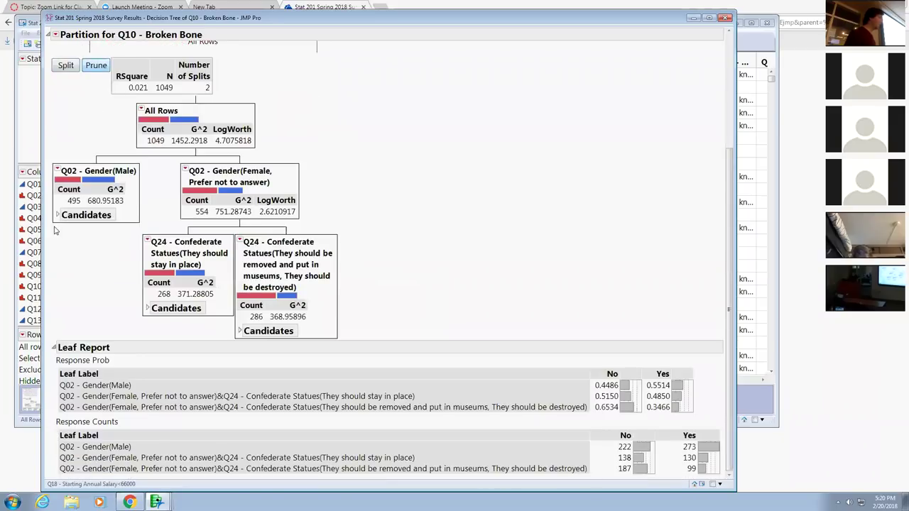
Step: Split the Q02 - Gender(Male) node specifically, prune that split, and split the same node once more
{"action": "left_click", "coordinate": [57, 171]}
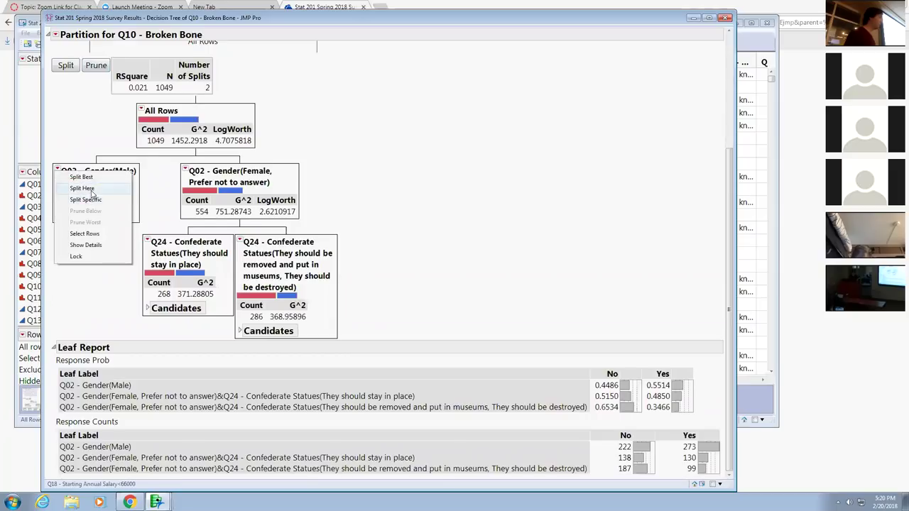
{"action": "left_click", "coordinate": [88, 189]}
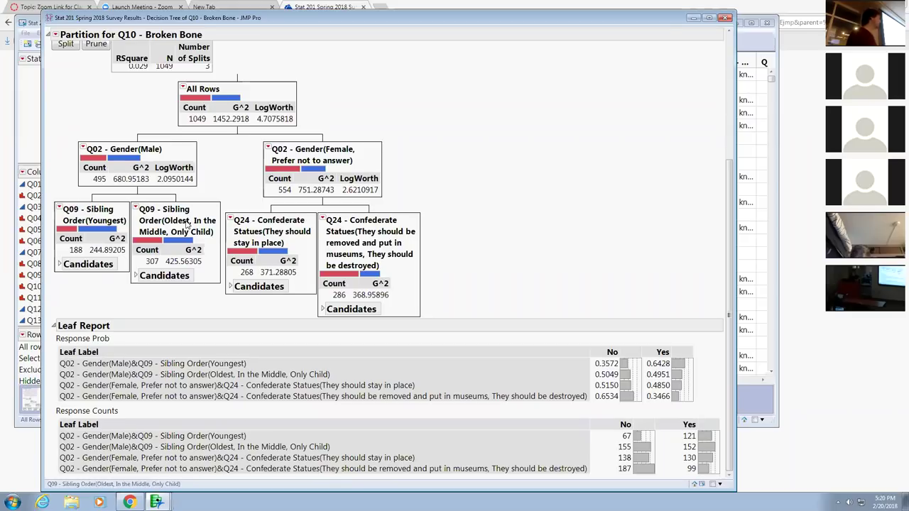
{"action": "scroll", "coordinate": [89, 88], "scroll_direction": "up", "scroll_amount": 3}
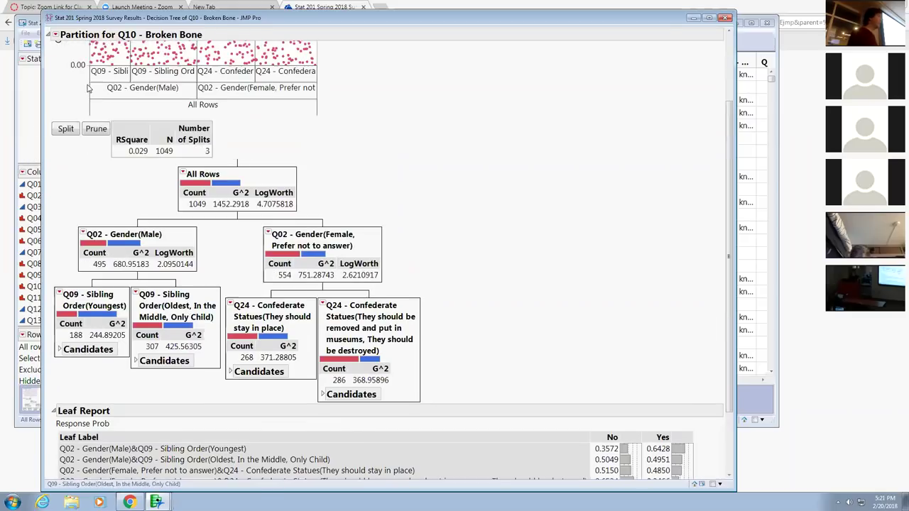
{"action": "left_click", "coordinate": [96, 128]}
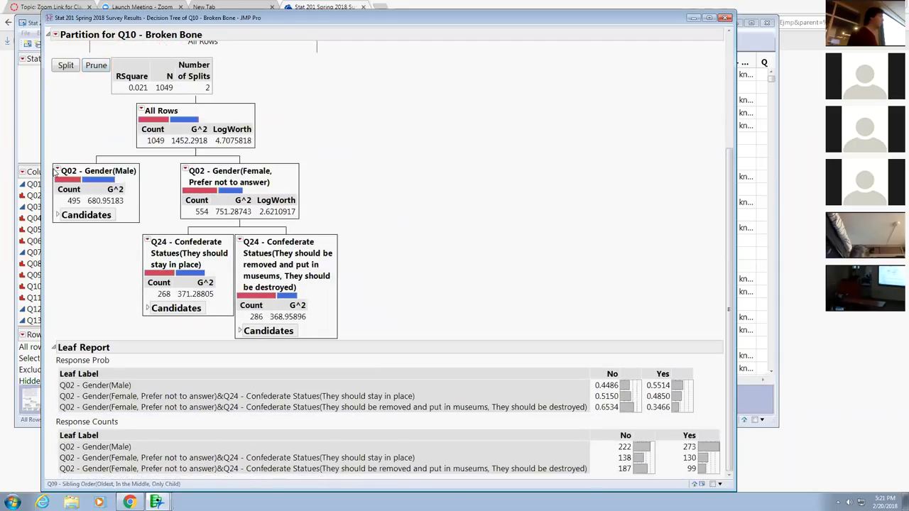
{"action": "left_click", "coordinate": [57, 171]}
{"action": "left_click", "coordinate": [78, 189]}
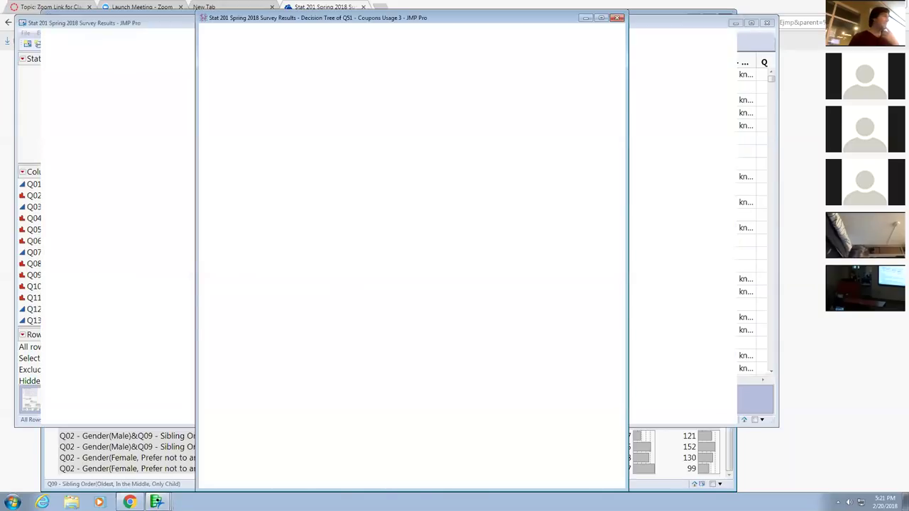
Step: Switch to the STAT201 Canvas course in the browser and open the announcement "Exam One Reminder - Wednesday Night"
{"action": "left_click", "coordinate": [12, 38]}
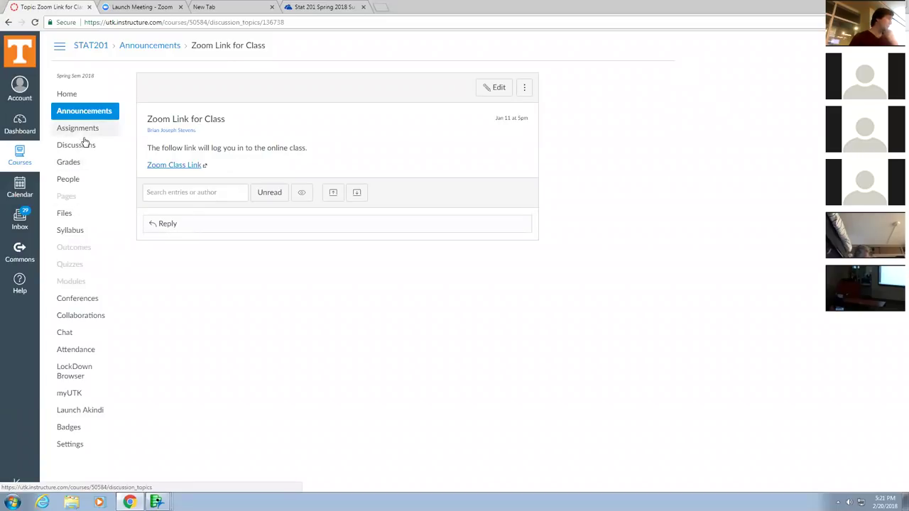
{"action": "left_click", "coordinate": [99, 115]}
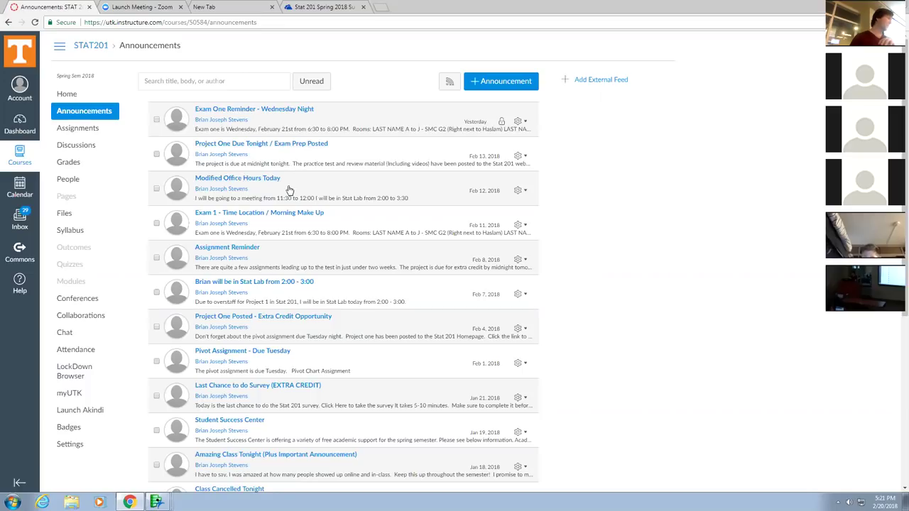
{"action": "mouse_move", "coordinate": [502, 123]}
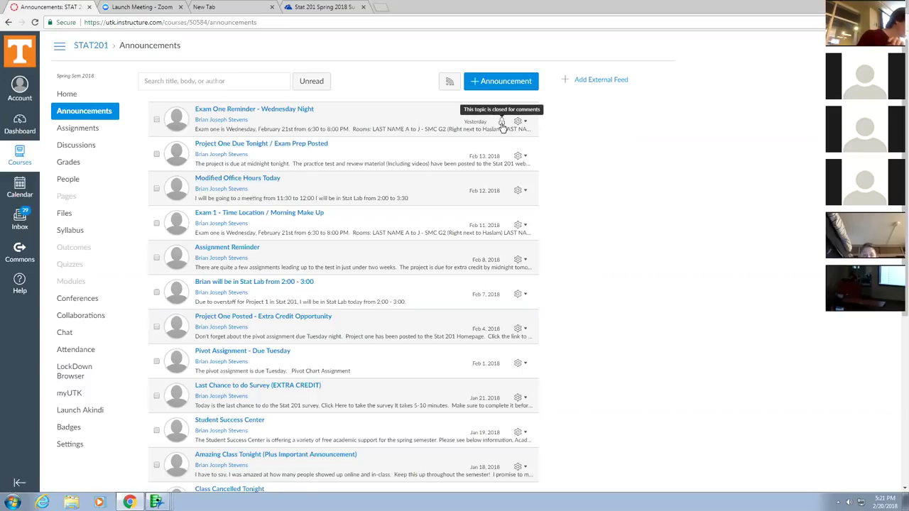
{"action": "left_click", "coordinate": [381, 130]}
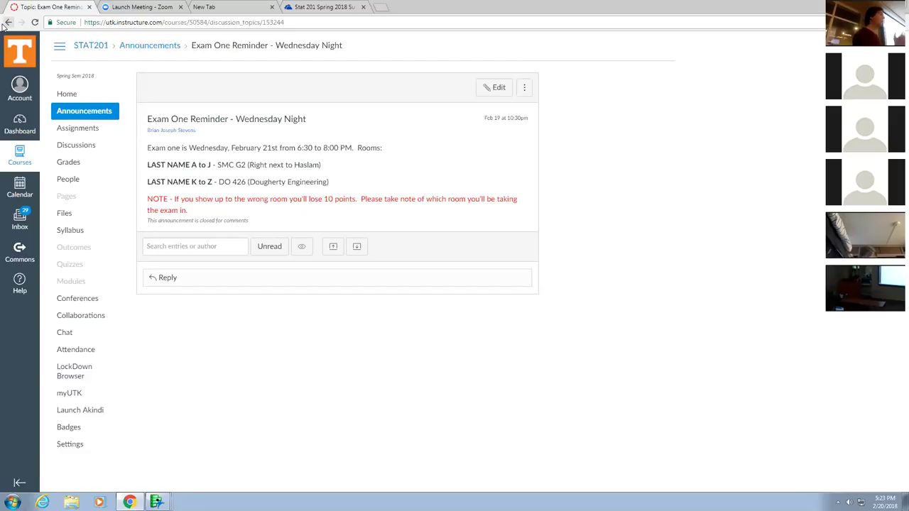
Step: Read the announcement "Exam 1 - Time Location / Morning Make Up" and return to the announcements list
{"action": "left_click", "coordinate": [8, 22]}
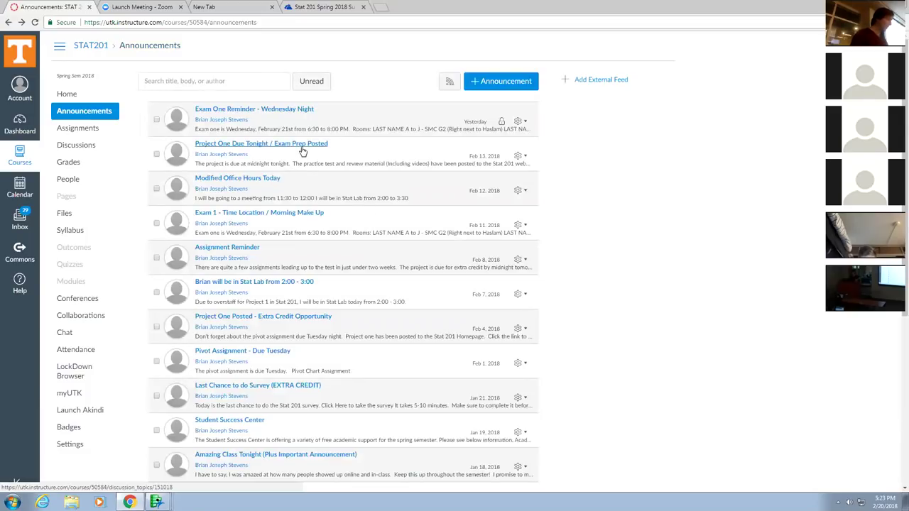
{"action": "left_click", "coordinate": [294, 214]}
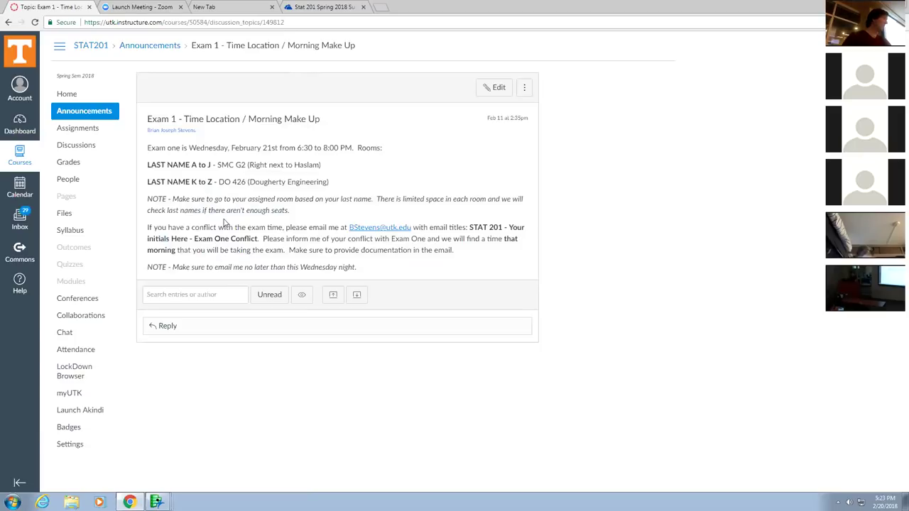
{"action": "left_click", "coordinate": [84, 110]}
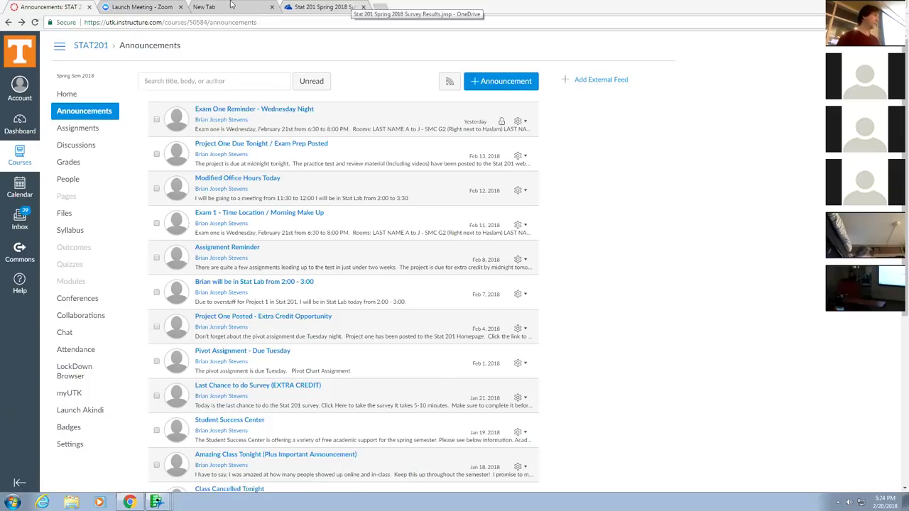
Step: Go back from the survey file page to the Stat 201 website, open Exam Dates, and highlight part of the Exam 2 date
{"action": "left_click", "coordinate": [350, 6]}
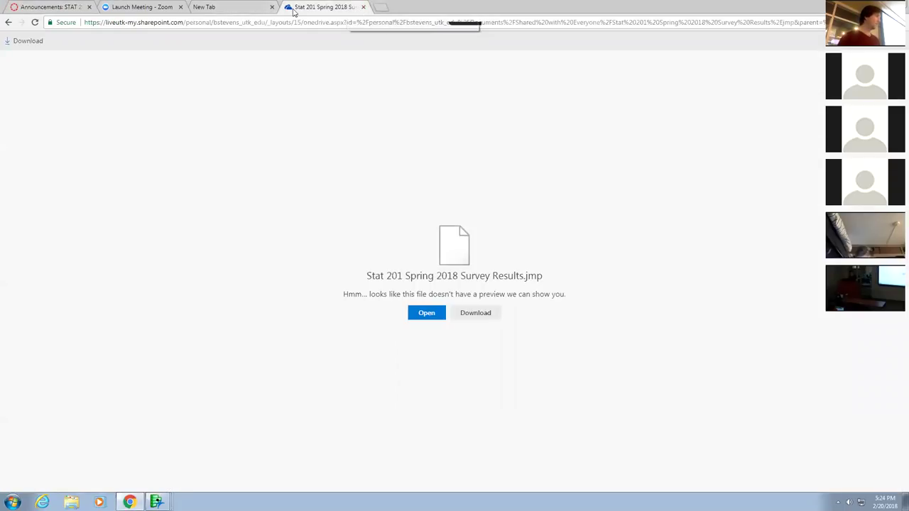
{"action": "left_click", "coordinate": [9, 23]}
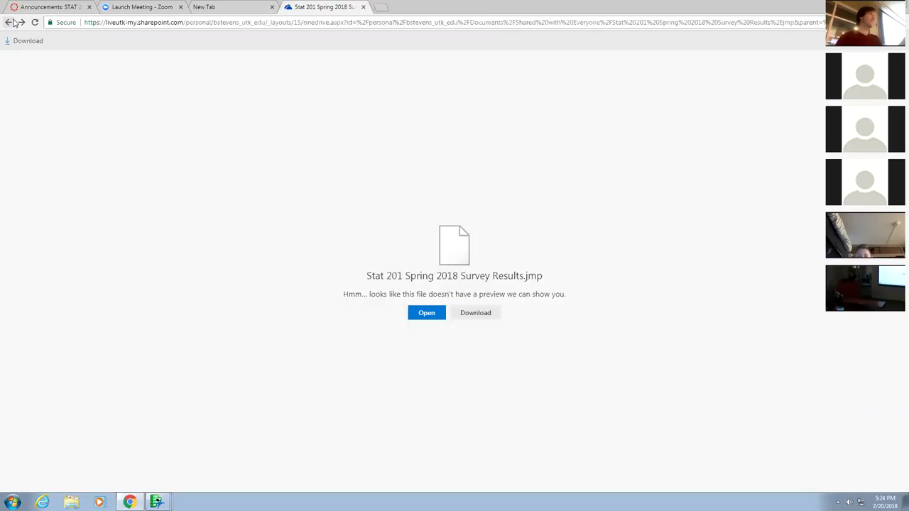
{"action": "left_click", "coordinate": [11, 23]}
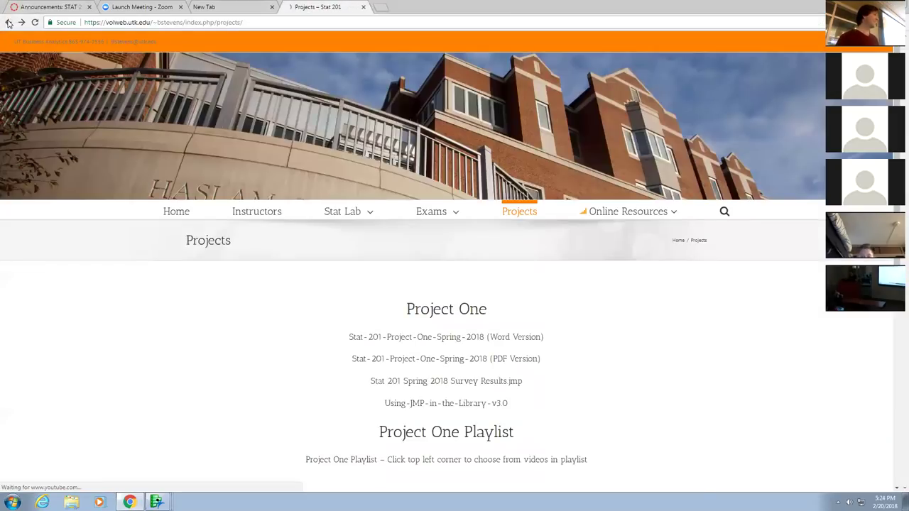
{"action": "mouse_move", "coordinate": [431, 216]}
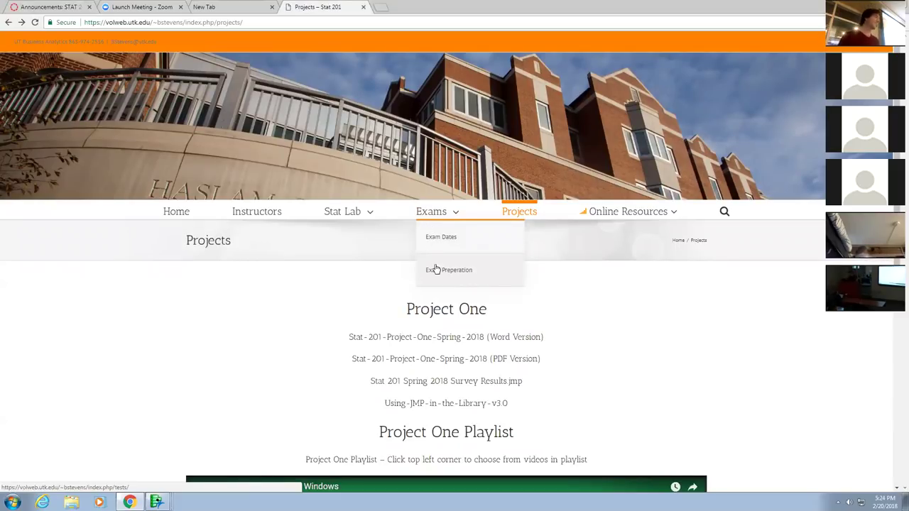
{"action": "left_click", "coordinate": [441, 237]}
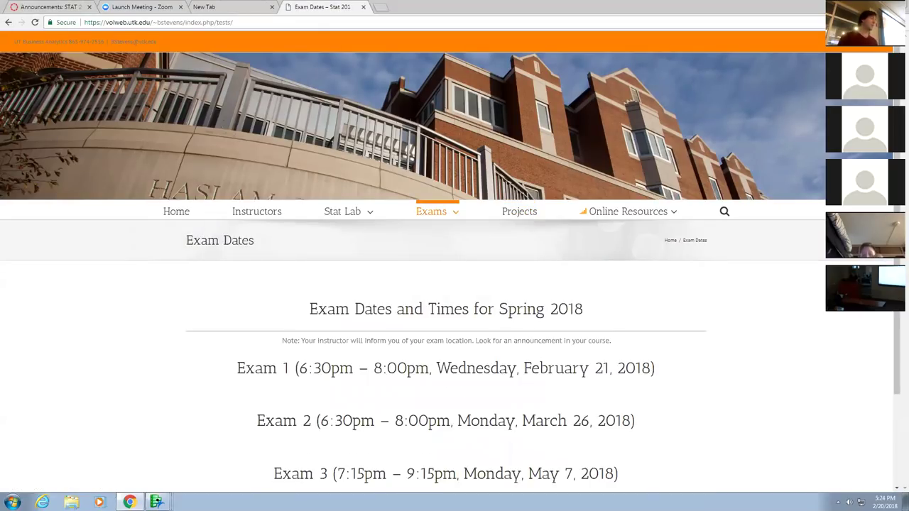
{"action": "left_click_drag", "start_coordinate": [516, 421], "coordinate": [457, 421]}
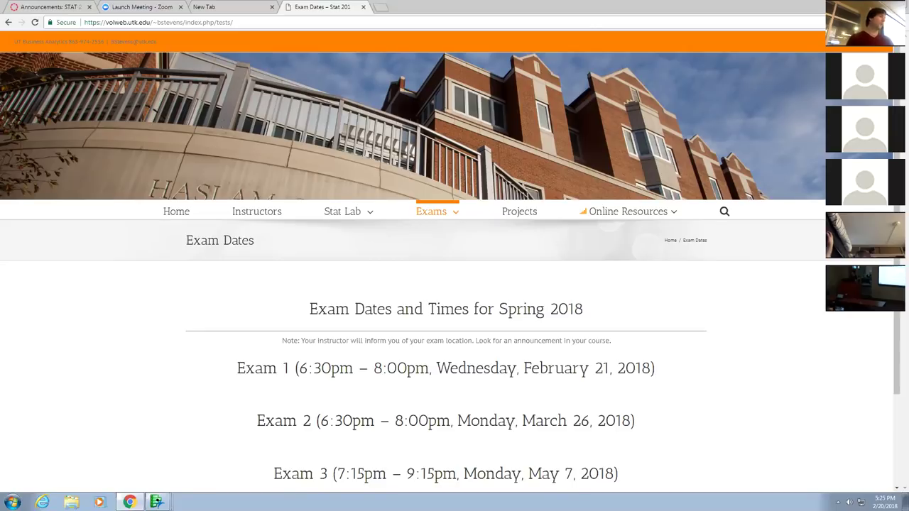
Step: Go to the Exam Preparation page, download the Topics for Exam 1 Spring 2018 PDF, and open it maximized in Adobe Reader
{"action": "scroll", "coordinate": [454, 284], "scroll_direction": "down", "scroll_amount": 1}
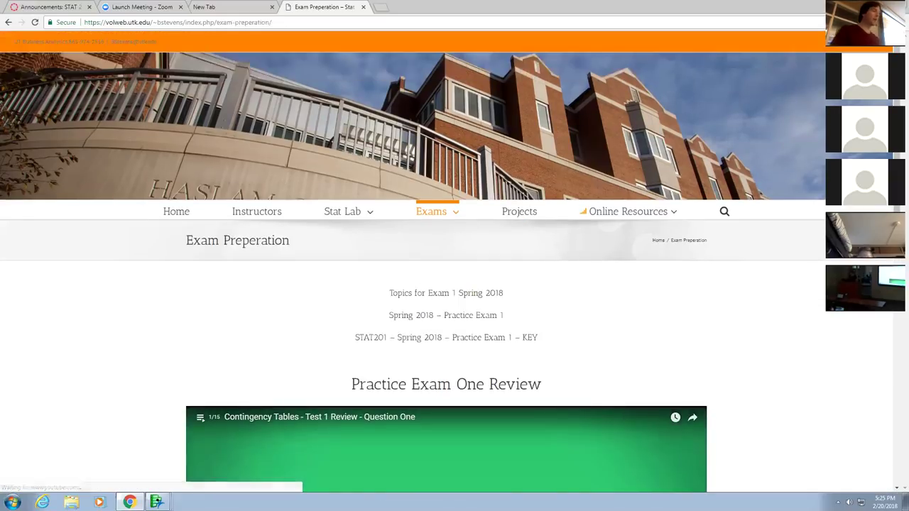
{"action": "scroll", "coordinate": [568, 277], "scroll_direction": "down", "scroll_amount": 3}
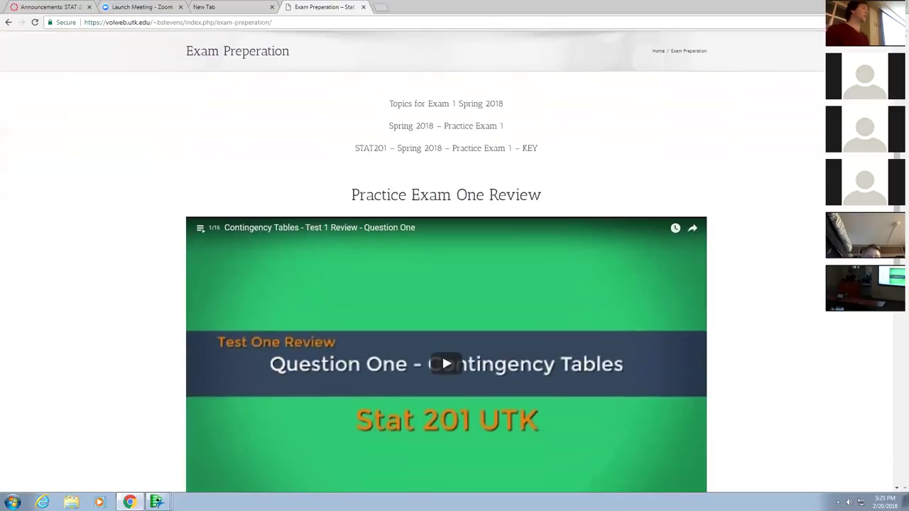
{"action": "left_click", "coordinate": [481, 104]}
{"action": "left_click", "coordinate": [290, 271]}
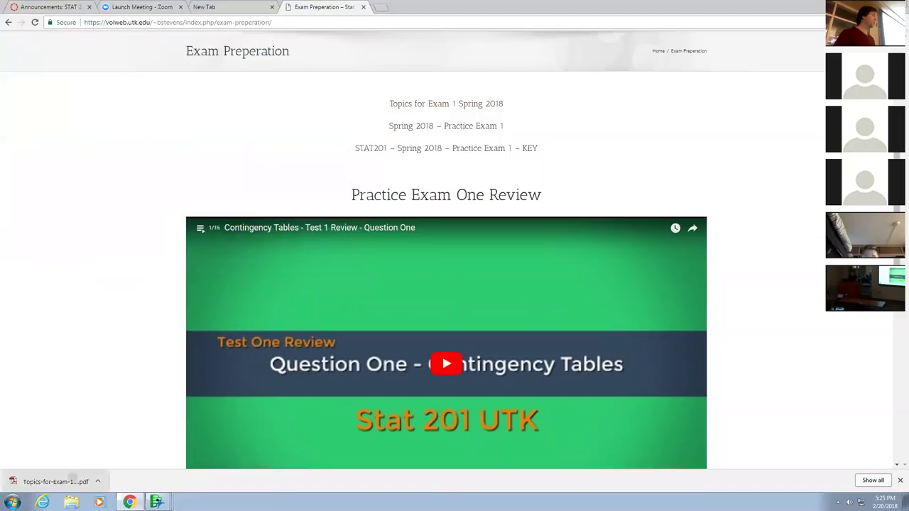
{"action": "left_click", "coordinate": [74, 482]}
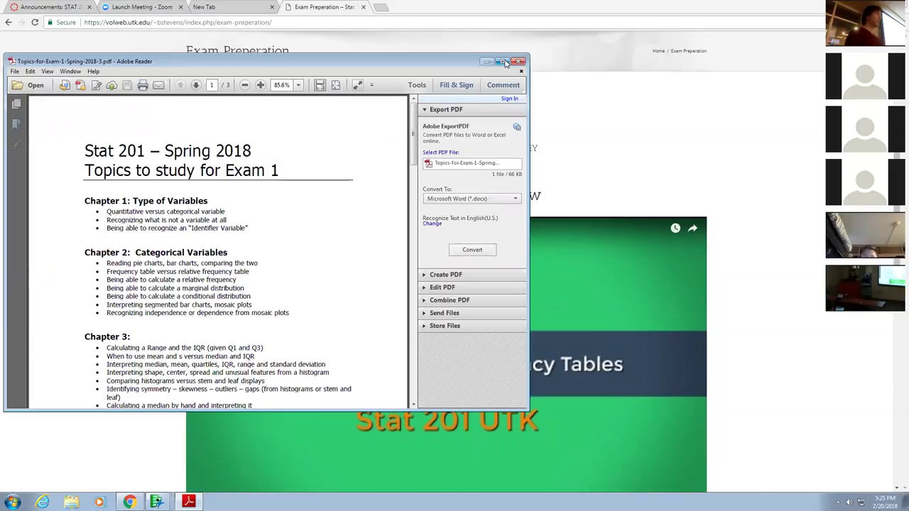
{"action": "left_click", "coordinate": [502, 62]}
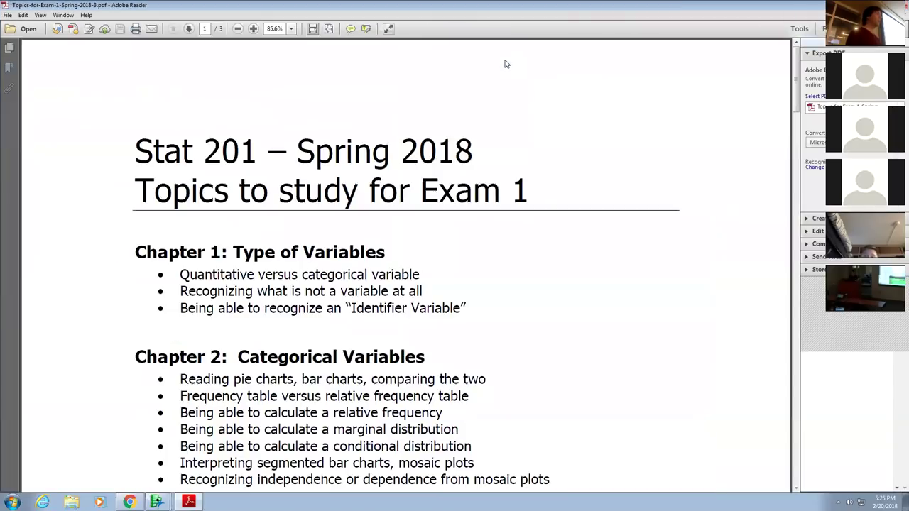
Step: Review the Chapter 2 to Chapter 4 exam topics, briefly highlighting the end of the Chapter 3 item on interpreting standard deviation
{"action": "scroll", "coordinate": [516, 266], "scroll_direction": "down", "scroll_amount": 4}
{"action": "scroll", "coordinate": [518, 263], "scroll_direction": "down", "scroll_amount": 8}
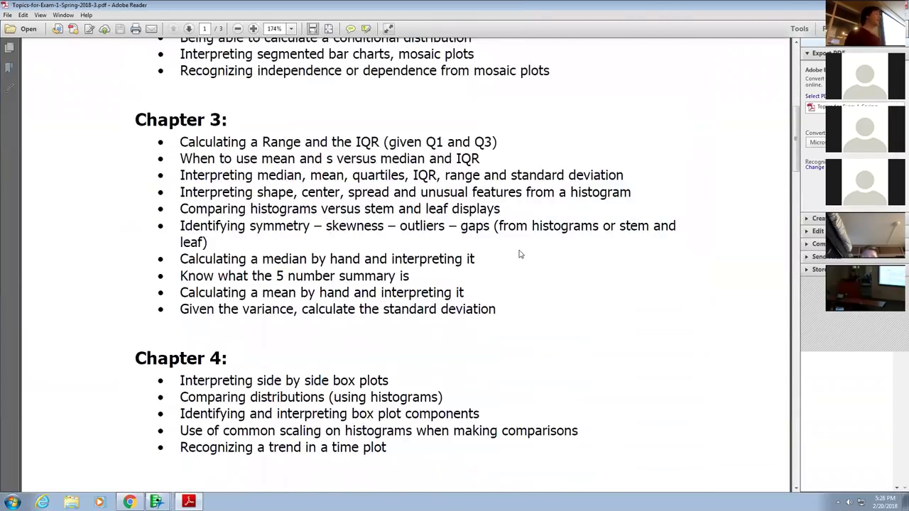
{"action": "scroll", "coordinate": [518, 253], "scroll_direction": "up", "scroll_amount": 4}
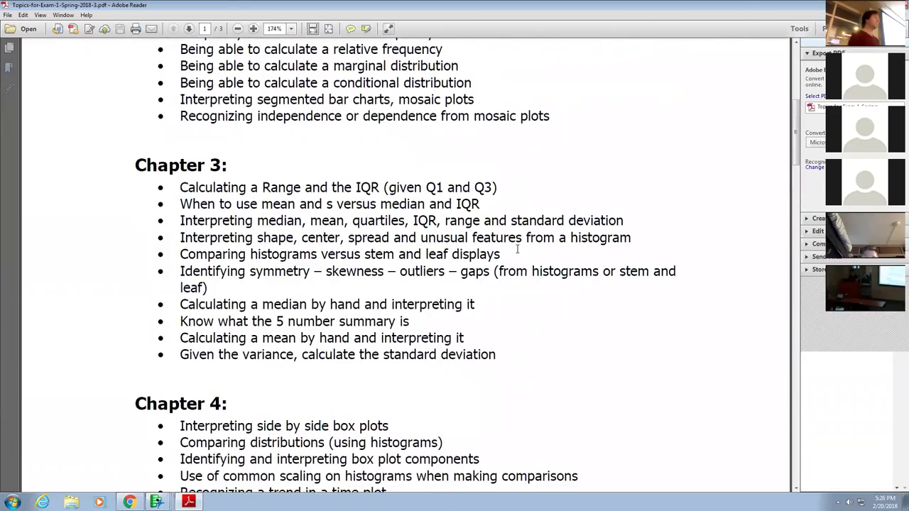
{"action": "scroll", "coordinate": [517, 250], "scroll_direction": "up", "scroll_amount": 3}
{"action": "scroll", "coordinate": [518, 255], "scroll_direction": "down", "scroll_amount": 3}
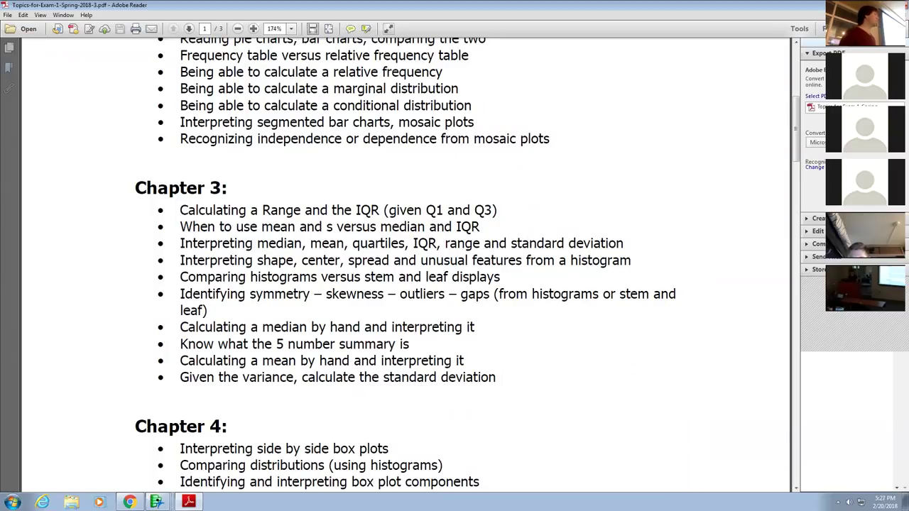
{"action": "scroll", "coordinate": [397, 263], "scroll_direction": "down", "scroll_amount": 1}
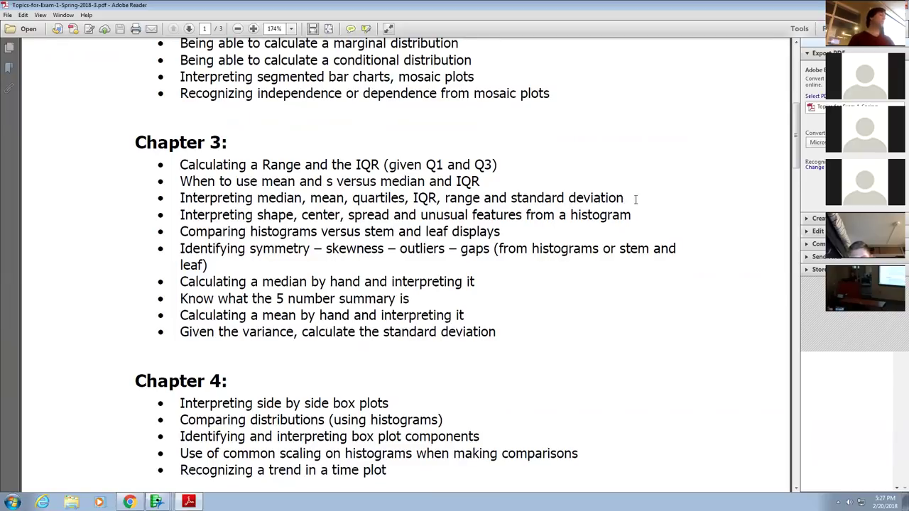
{"action": "left_click_drag", "start_coordinate": [636, 200], "coordinate": [526, 192]}
{"action": "left_click", "coordinate": [424, 279]}
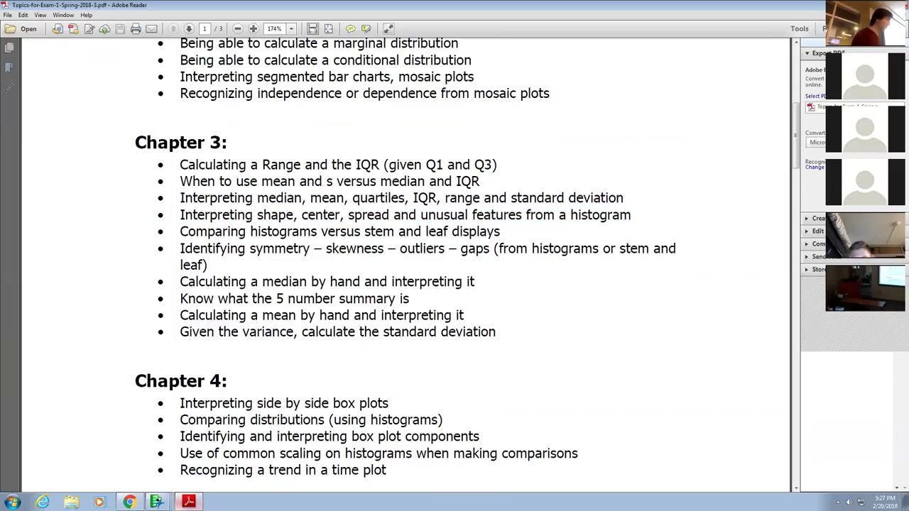
Step: Switch to the Stat 201 Spring 2018 Survey Results data table in JMP
{"action": "mouse_move", "coordinate": [156, 502]}
{"action": "left_click", "coordinate": [106, 452]}
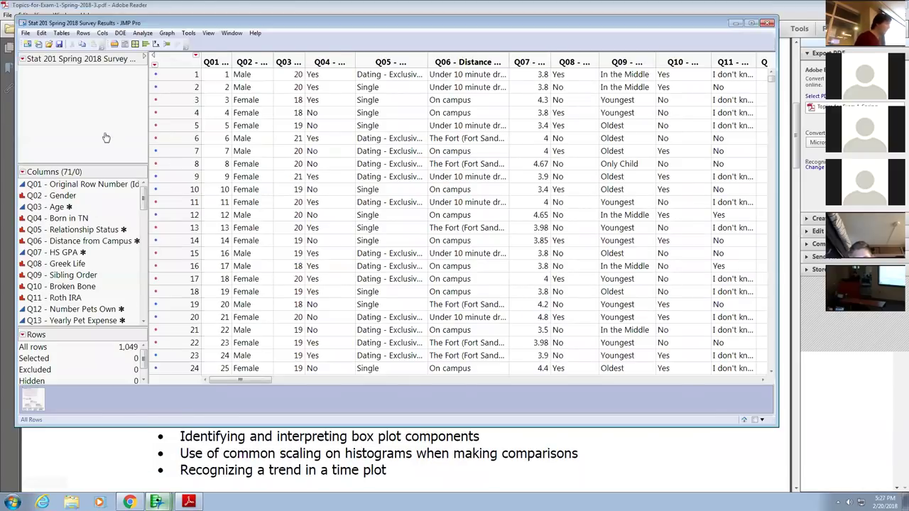
{"action": "left_click", "coordinate": [142, 32]}
{"action": "left_click", "coordinate": [202, 58]}
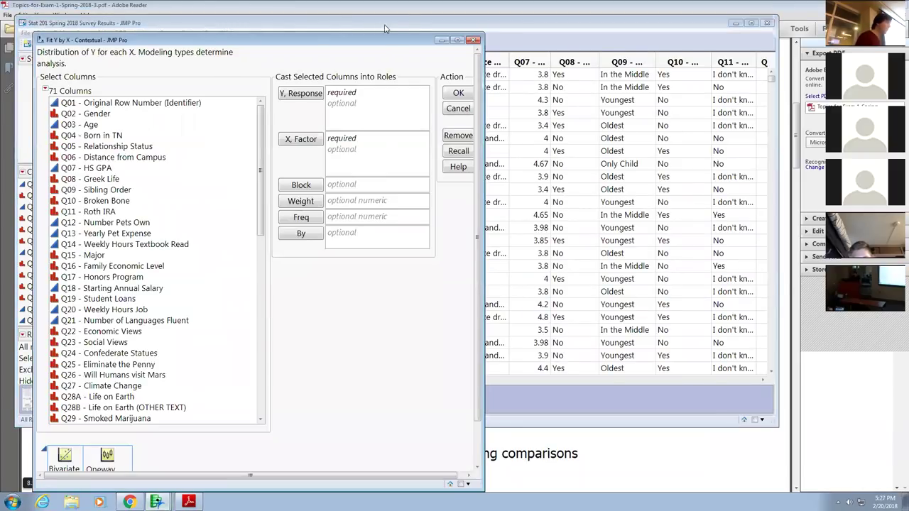
{"action": "left_click", "coordinate": [472, 41]}
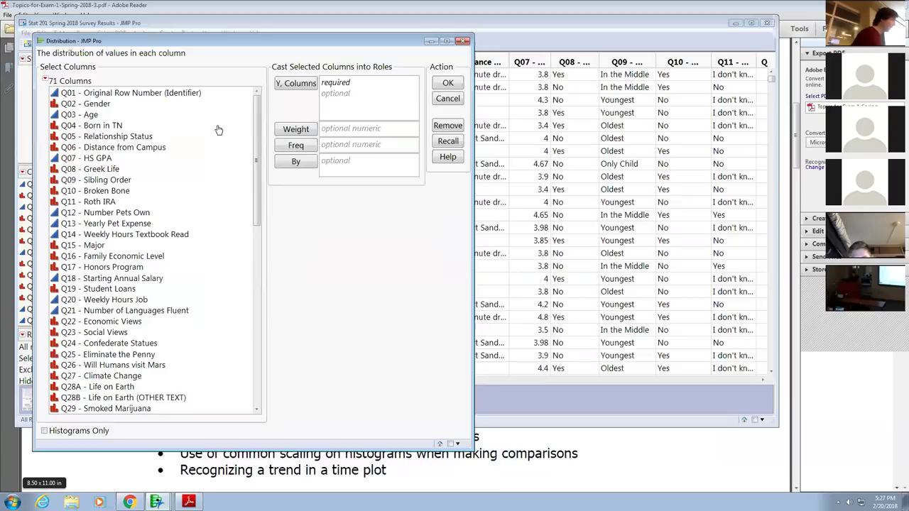
Step: Create a distribution of Q07 - HS GPA, stack the report horizontally, enlarge its histogram, and reposition the report window
{"action": "left_click", "coordinate": [128, 158]}
{"action": "left_click", "coordinate": [296, 83]}
{"action": "left_click", "coordinate": [458, 84]}
{"action": "left_click", "coordinate": [342, 76]}
{"action": "left_click", "coordinate": [365, 95]}
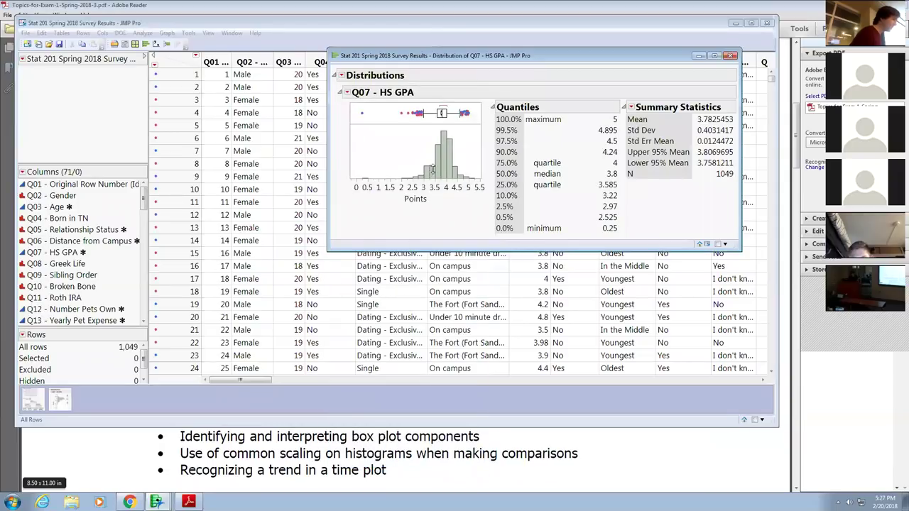
{"action": "left_click_drag", "start_coordinate": [482, 174], "coordinate": [570, 248]}
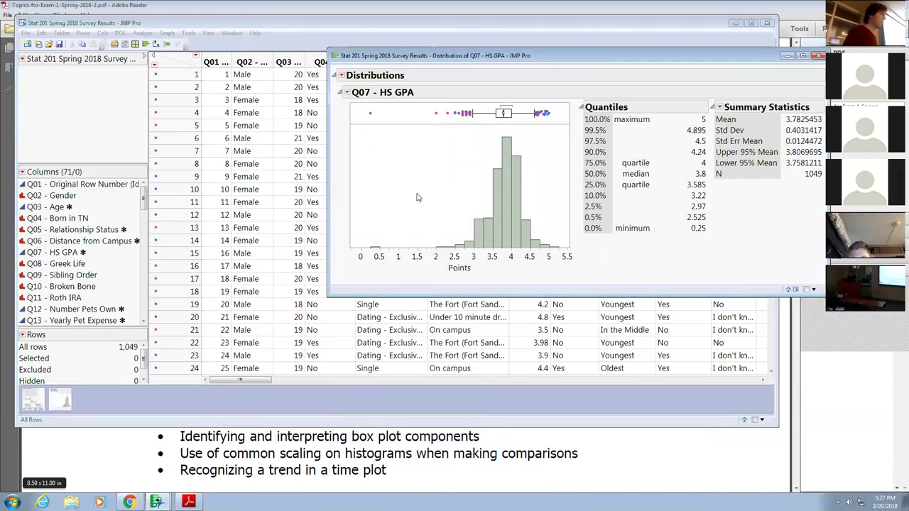
{"action": "left_click_drag", "start_coordinate": [597, 56], "coordinate": [343, 167]}
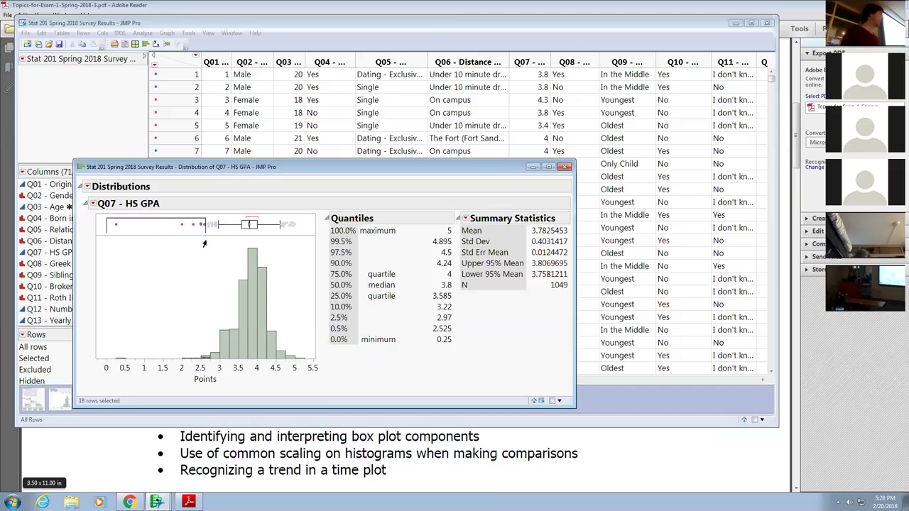
Step: Select the low outliers in the HS GPA box plot to inspect them, and clear the selection
{"action": "left_click_drag", "start_coordinate": [146, 235], "coordinate": [146, 230]}
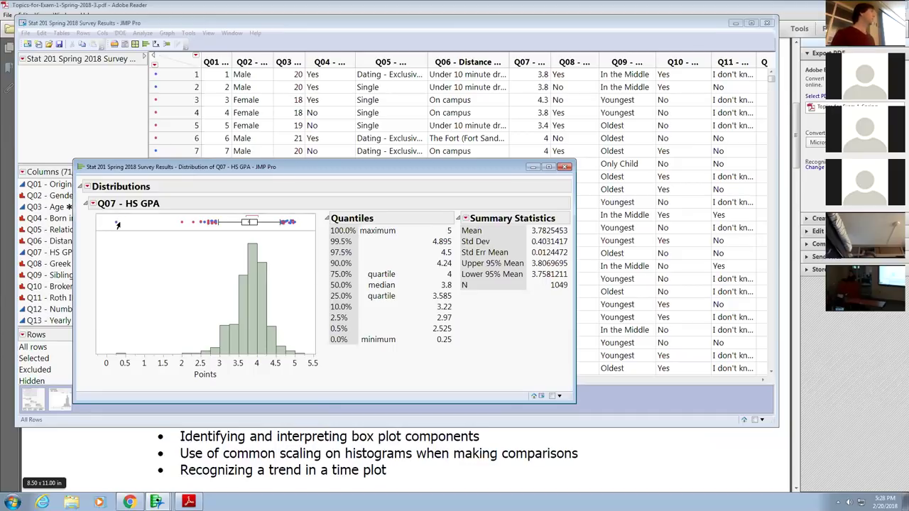
{"action": "left_click_drag", "start_coordinate": [112, 221], "coordinate": [210, 246]}
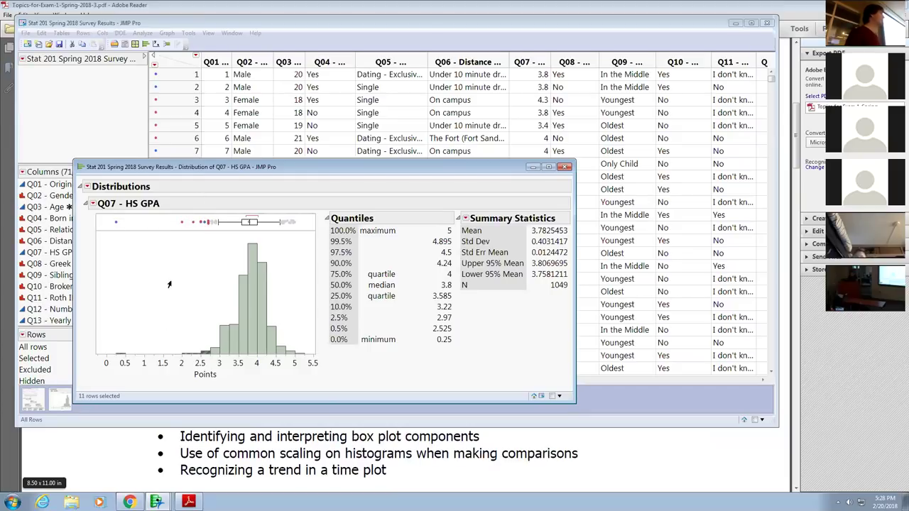
{"action": "left_click_drag", "start_coordinate": [166, 230], "coordinate": [172, 234]}
{"action": "left_click", "coordinate": [137, 226]}
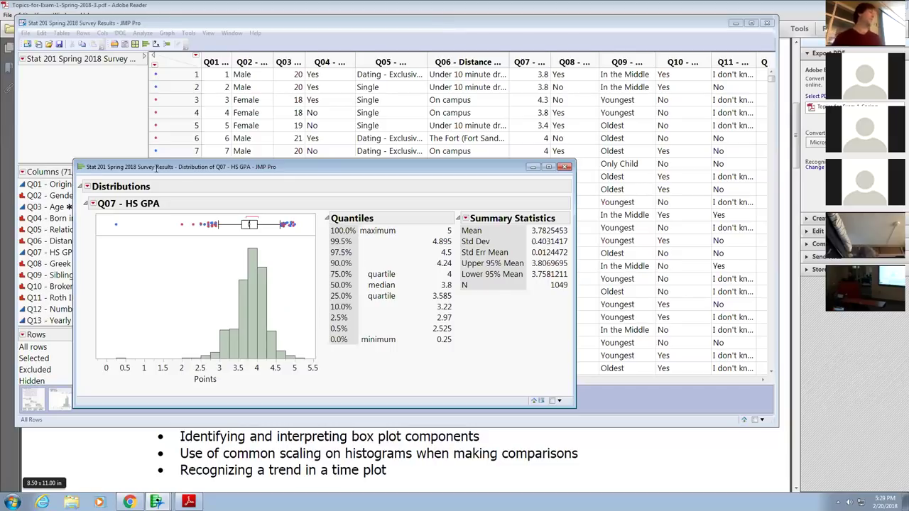
Step: Switch to the browser's Exam Preparation page, download the Spring 2018 – Practice Exam 1 PDF, and open it
{"action": "left_click", "coordinate": [189, 502]}
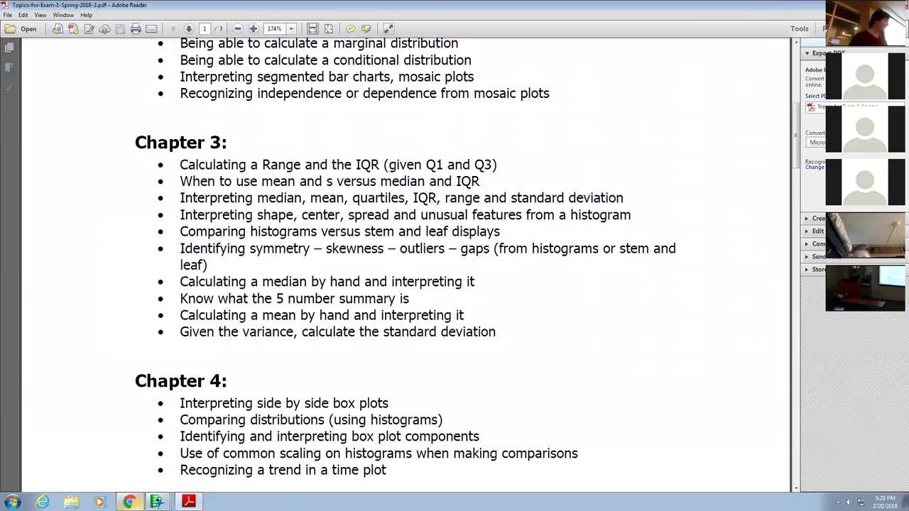
{"action": "mouse_move", "coordinate": [157, 502]}
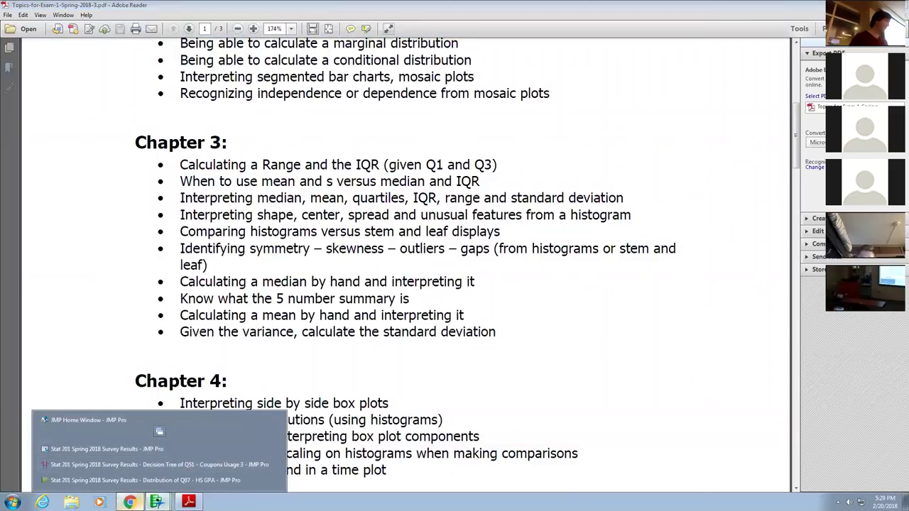
{"action": "left_click", "coordinate": [130, 502]}
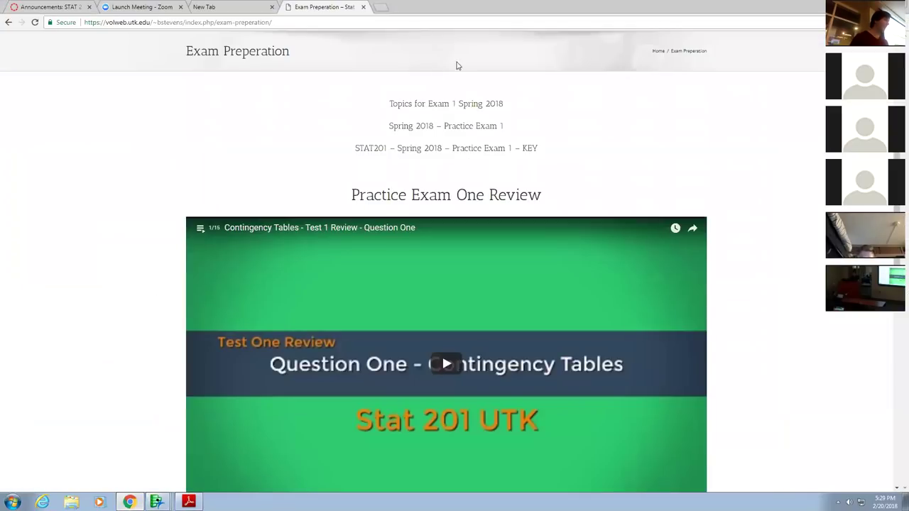
{"action": "left_click", "coordinate": [466, 126]}
{"action": "left_click", "coordinate": [280, 269]}
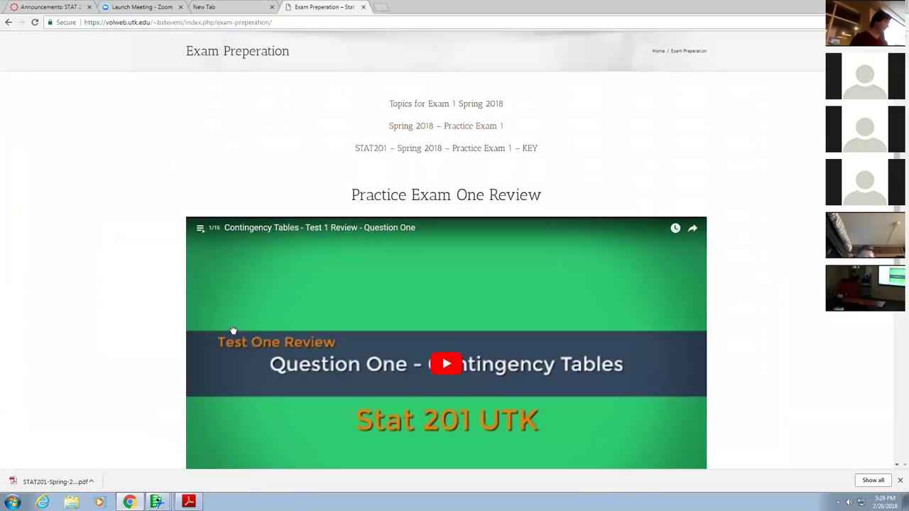
{"action": "left_click", "coordinate": [71, 481]}
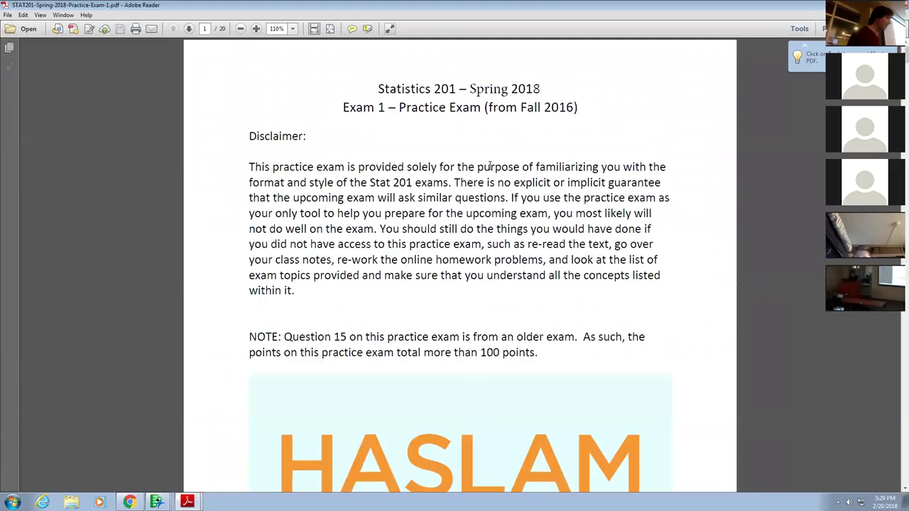
Step: Browse the practice exam as far as question 13 on page 14 and return to question 5 on page 7
{"action": "left_click", "coordinate": [204, 28]}
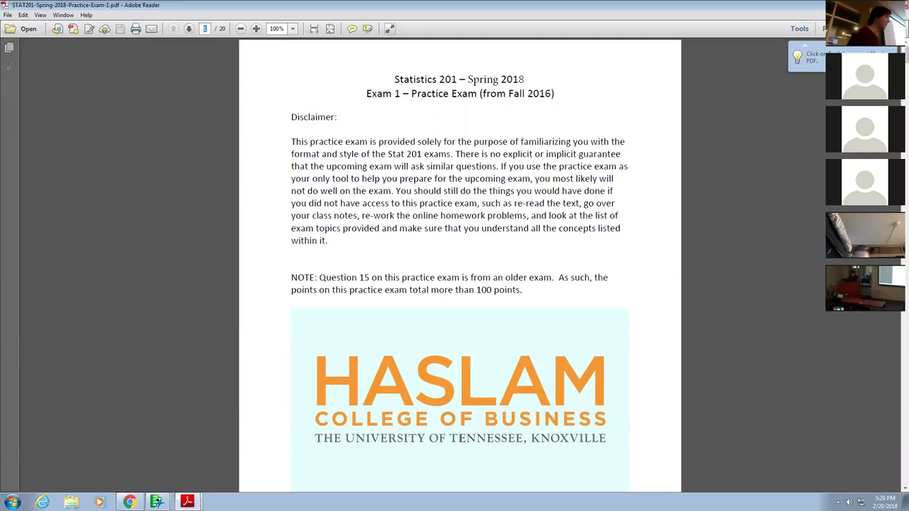
{"action": "left_click", "coordinate": [228, 260]}
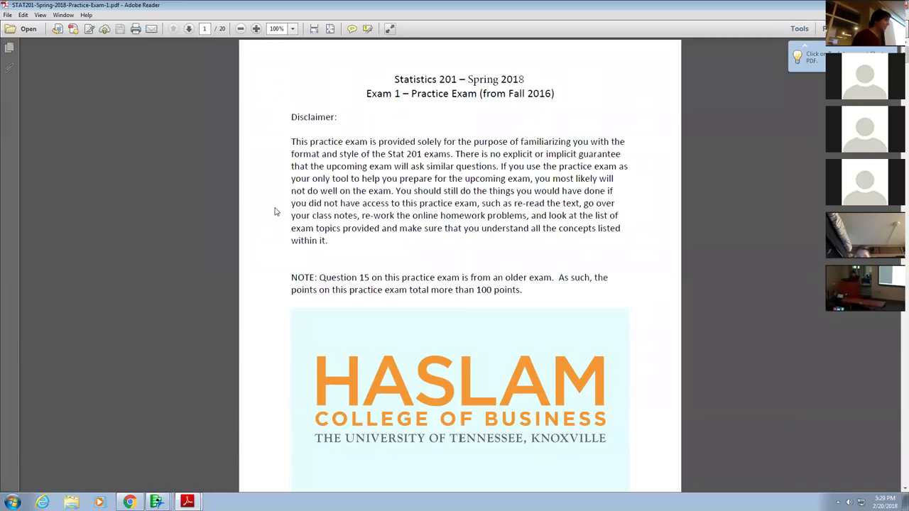
{"action": "scroll", "coordinate": [277, 211], "scroll_direction": "down", "scroll_amount": 3}
{"action": "left_click_drag", "start_coordinate": [904, 62], "coordinate": [904, 339]}
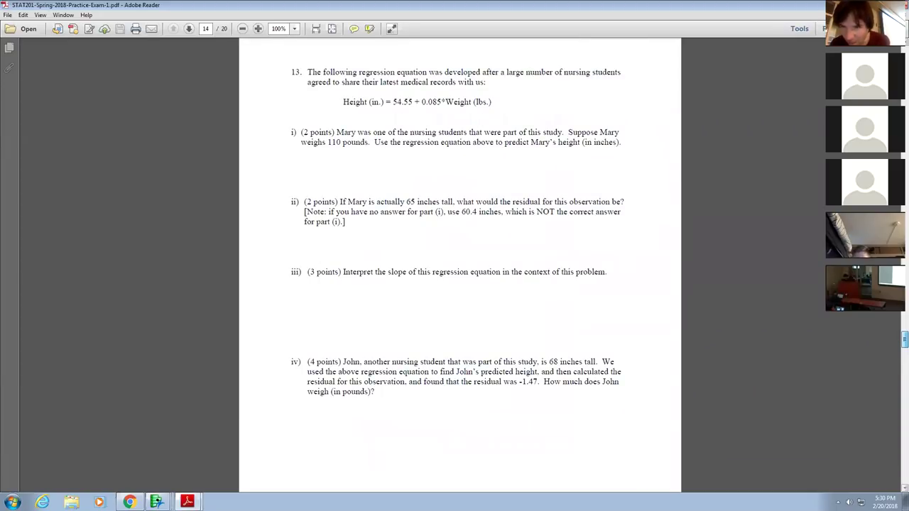
{"action": "left_click_drag", "start_coordinate": [904, 340], "coordinate": [905, 191]}
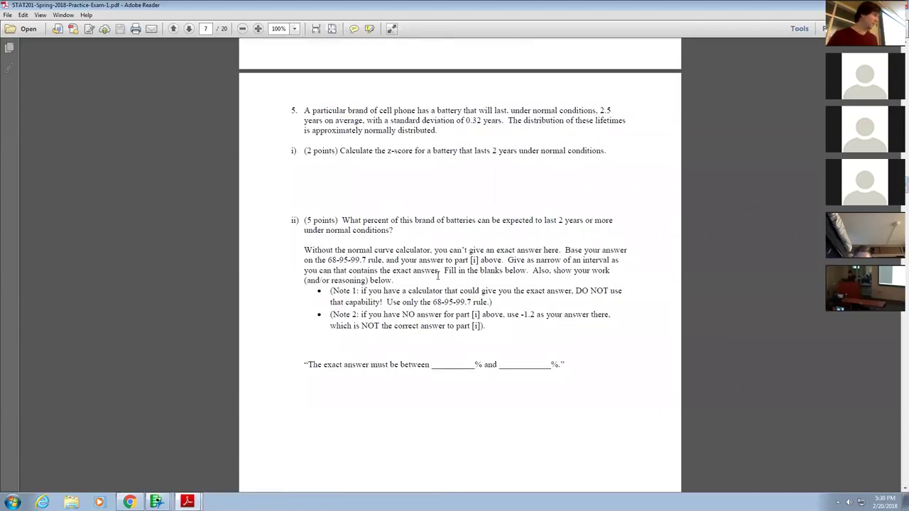
Step: Look over both parts of question 5 on cell phone battery life and enlarge the page to 150%
{"action": "scroll", "coordinate": [475, 337], "scroll_direction": "down", "scroll_amount": 3}
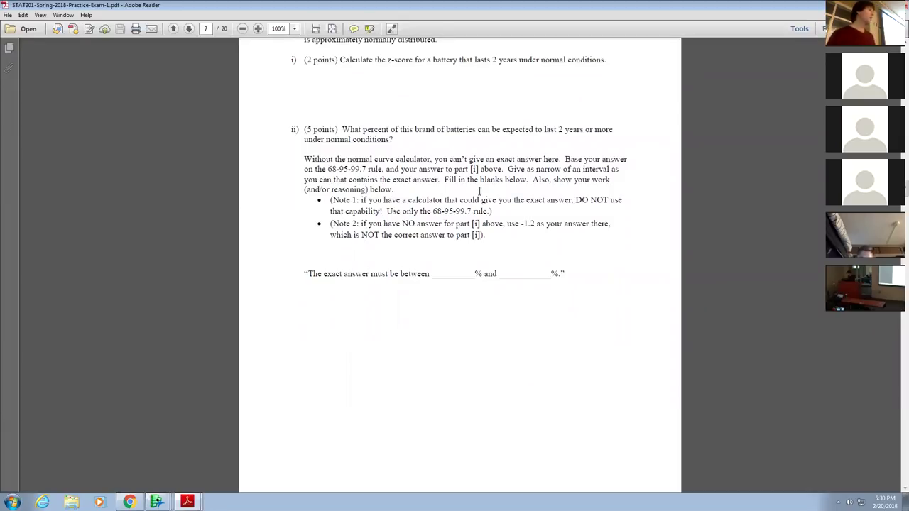
{"action": "scroll", "coordinate": [559, 270], "scroll_direction": "up", "scroll_amount": 3}
{"action": "scroll", "coordinate": [559, 269], "scroll_direction": "up", "scroll_amount": 1}
{"action": "scroll", "coordinate": [559, 268], "scroll_direction": "down", "scroll_amount": 2}
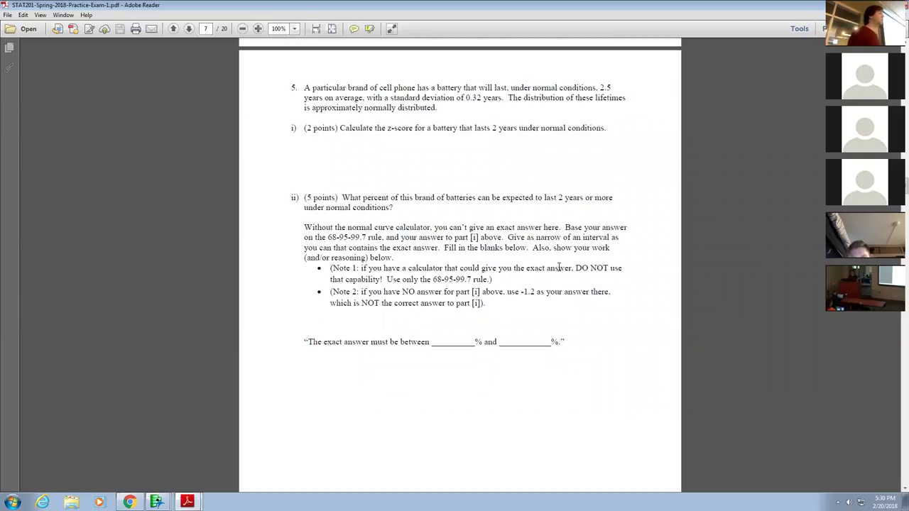
{"action": "scroll", "coordinate": [568, 256], "scroll_direction": "up", "scroll_amount": 2, "text": "ctrl"}
{"action": "scroll", "coordinate": [590, 229], "scroll_direction": "up", "scroll_amount": 2}
{"action": "scroll", "coordinate": [592, 231], "scroll_direction": "down", "scroll_amount": 1}
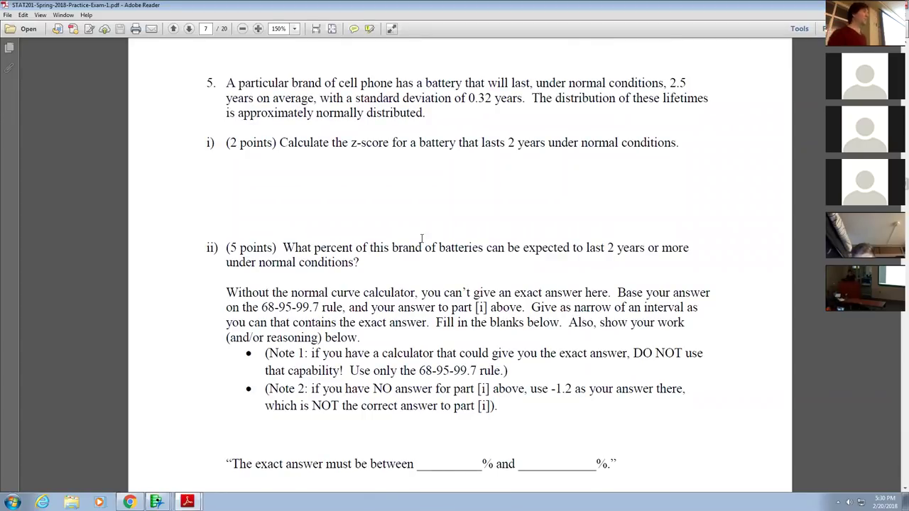
Step: Highlight the opening statement of question 5 while reading it, and select the average lifetime value 2.5
{"action": "left_click_drag", "start_coordinate": [340, 84], "coordinate": [566, 84]}
{"action": "left_click", "coordinate": [673, 90]}
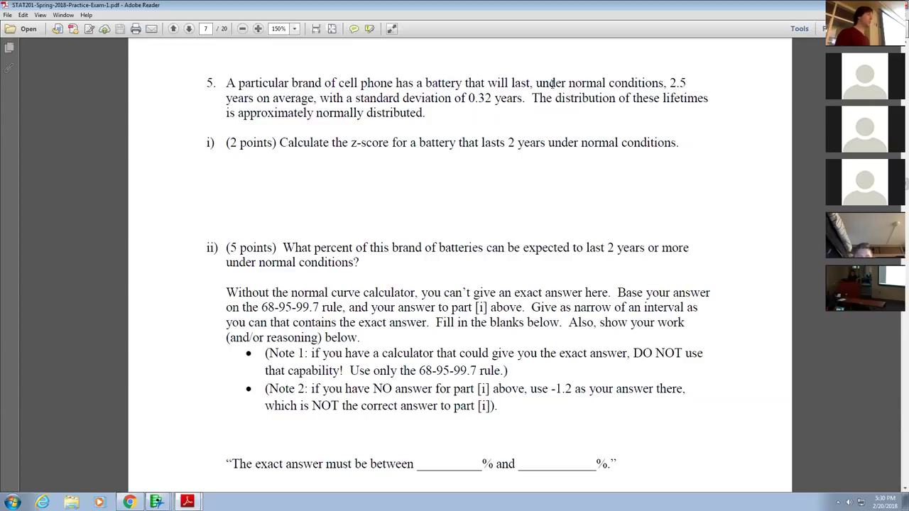
{"action": "left_click_drag", "start_coordinate": [237, 84], "coordinate": [663, 84]}
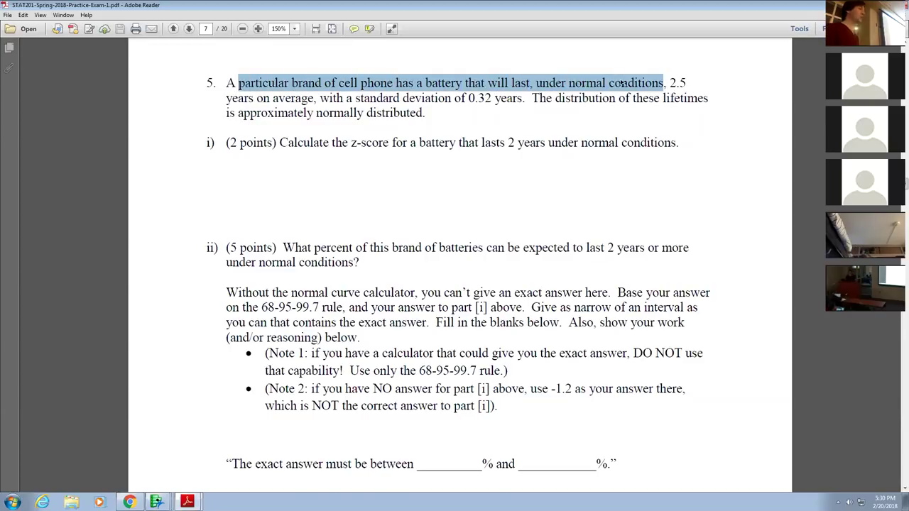
{"action": "left_click_drag", "start_coordinate": [530, 107], "coordinate": [570, 110]}
{"action": "left_click", "coordinate": [573, 121]}
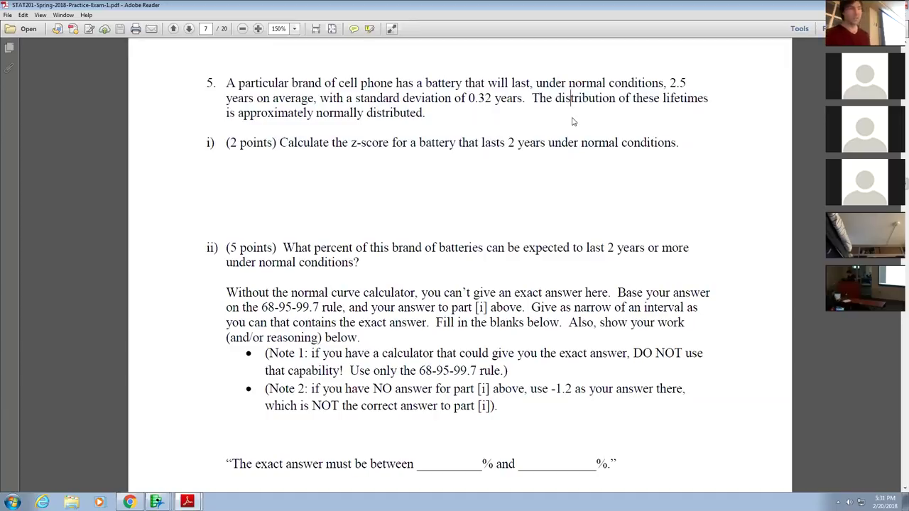
{"action": "double_click", "coordinate": [672, 82]}
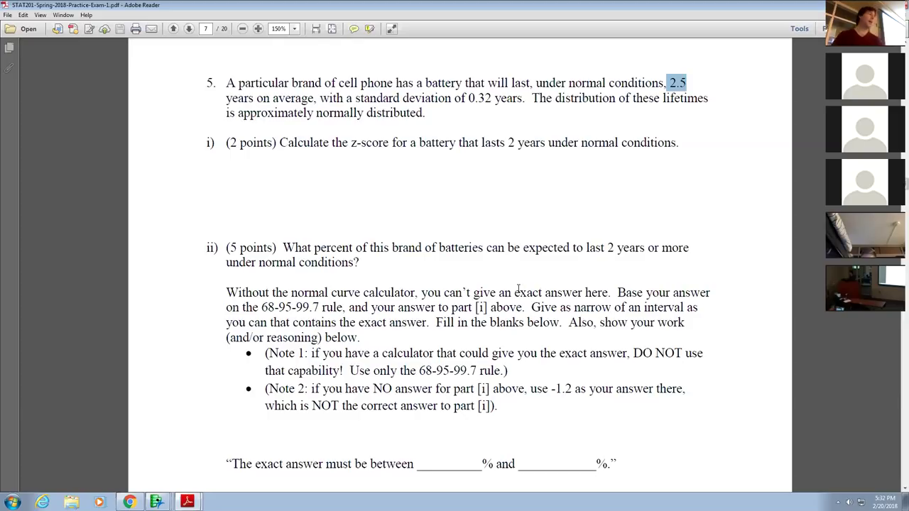
Step: Switch to the browser, search in a new tab for "davimlane normal applet", and open the HyperStat normal distribution Z table page
{"action": "key", "text": "alt+Tab"}
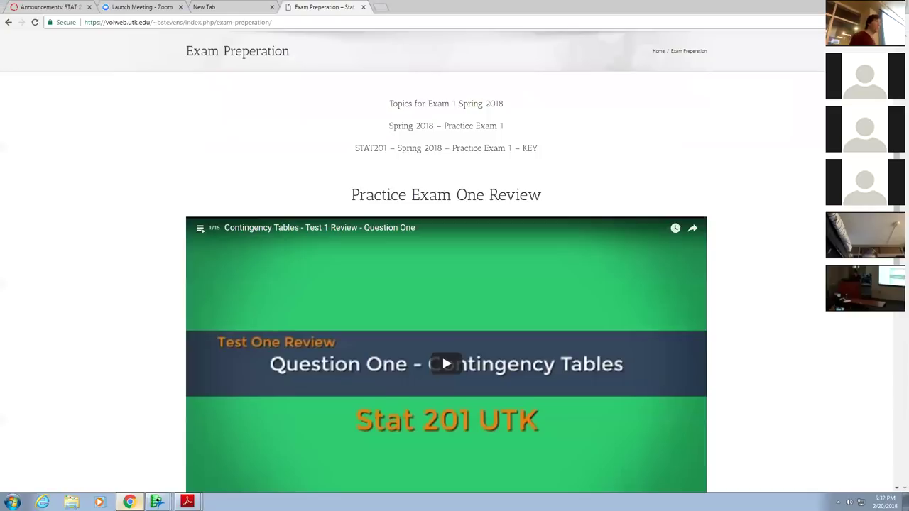
{"action": "left_click", "coordinate": [387, 8]}
{"action": "type", "text": "d"}
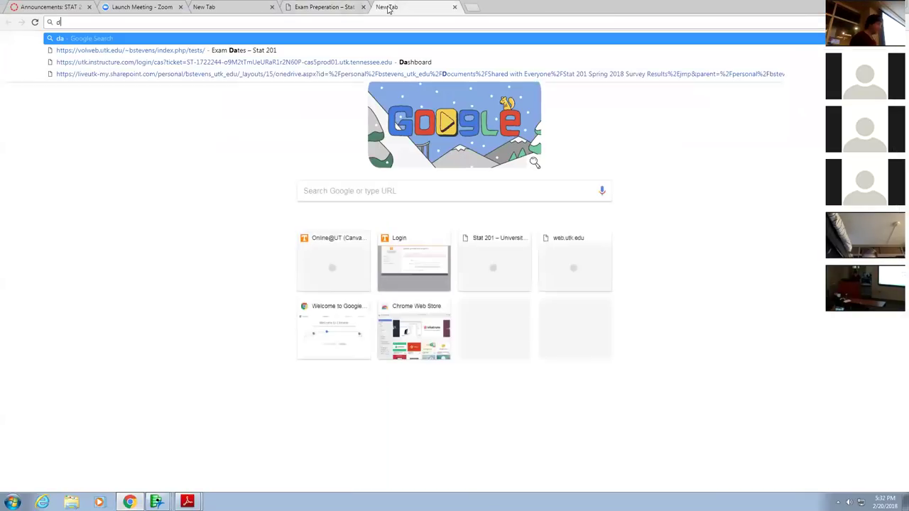
{"action": "type", "text": "avimlane"}
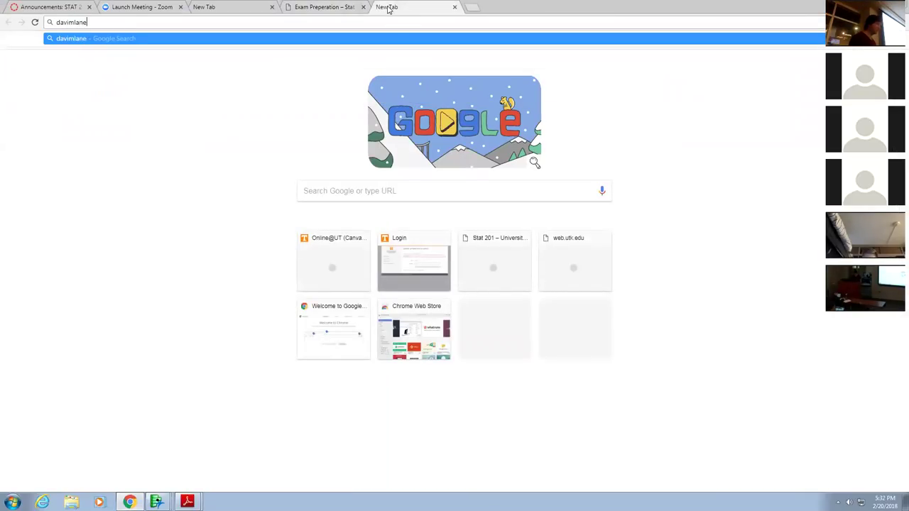
{"action": "type", "text": " normal applet"}
{"action": "key", "text": "Return"}
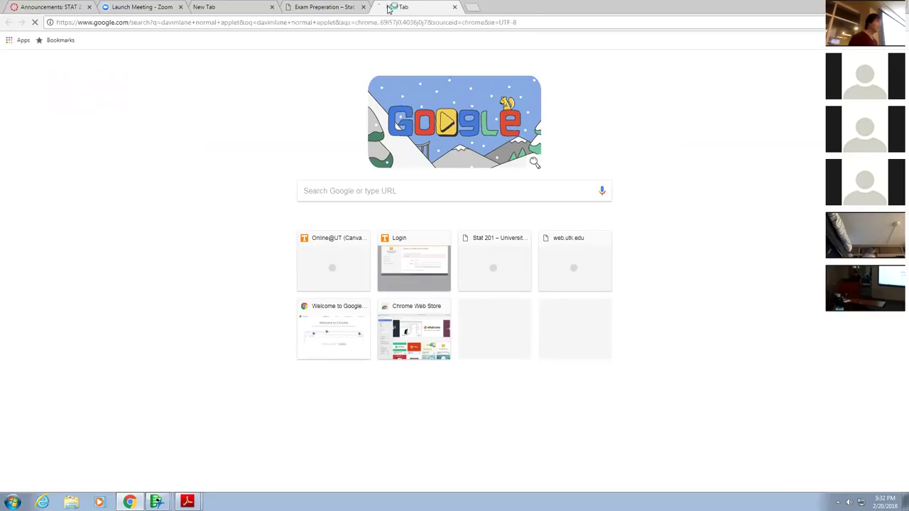
{"action": "left_click", "coordinate": [164, 153]}
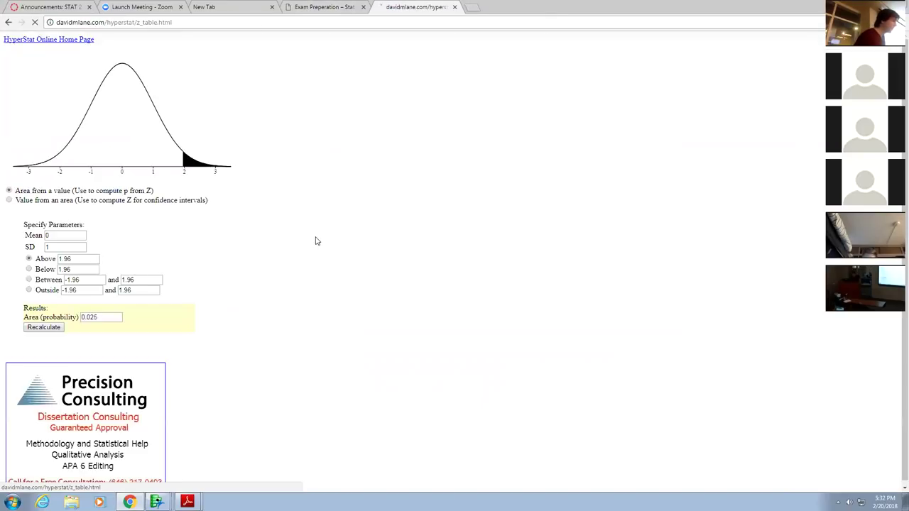
Step: Enlarge the normal curve calculator page and set the Mean to 2.5 and the SD to 0.32
{"action": "key", "text": "ctrl+plus"}
{"action": "key", "text": "ctrl+plus"}
{"action": "key", "text": "ctrl+plus"}
{"action": "key", "text": "ctrl+plus"}
{"action": "key", "text": "ctrl+plus"}
{"action": "double_click", "coordinate": [93, 440]}
{"action": "type", "text": "2.5"}
{"action": "key", "text": "Tab"}
{"action": "type", "text": "0.32"}
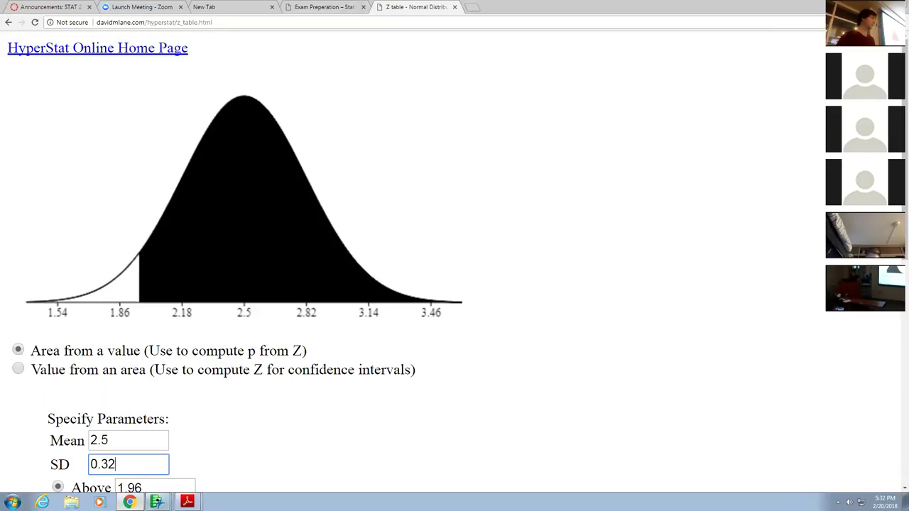
Step: Recheck question 5 in the practice exam PDF and set the calculator's Above value to 2
{"action": "left_click", "coordinate": [187, 502]}
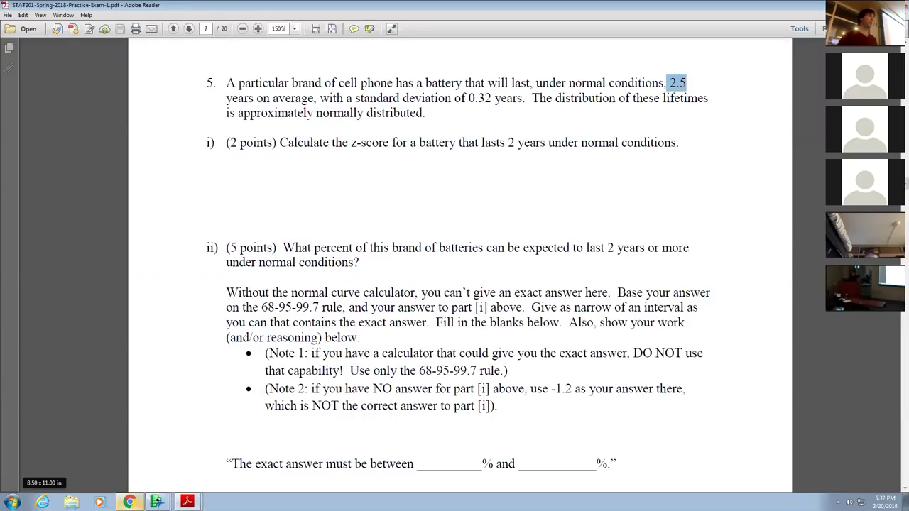
{"action": "left_click", "coordinate": [128, 502]}
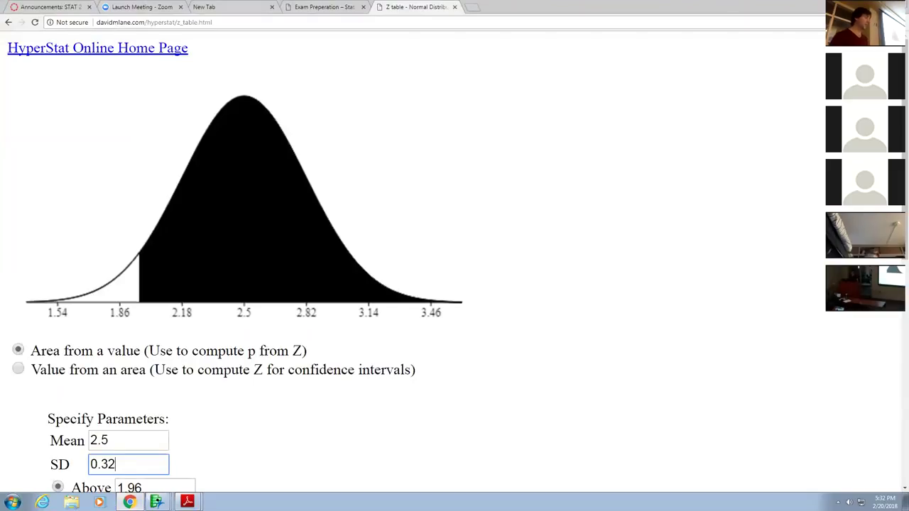
{"action": "key", "text": "Tab"}
{"action": "key", "text": "Tab"}
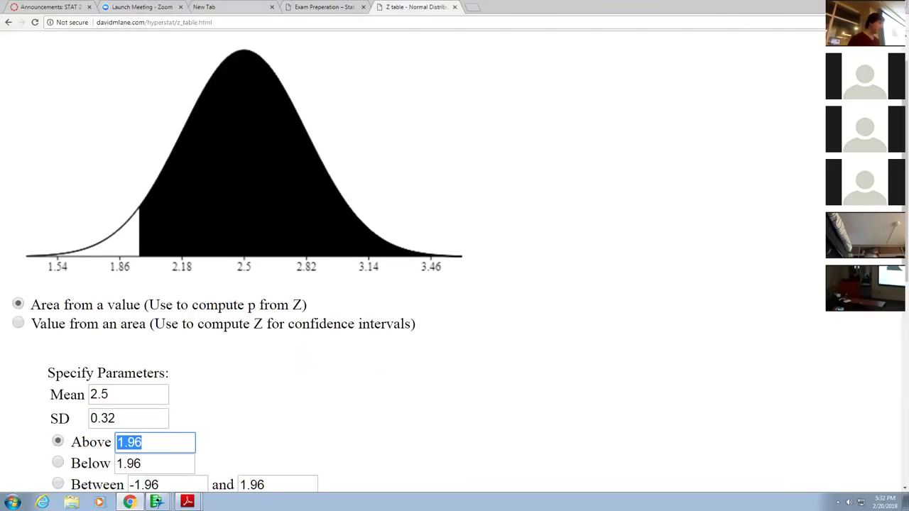
{"action": "type", "text": "2"}
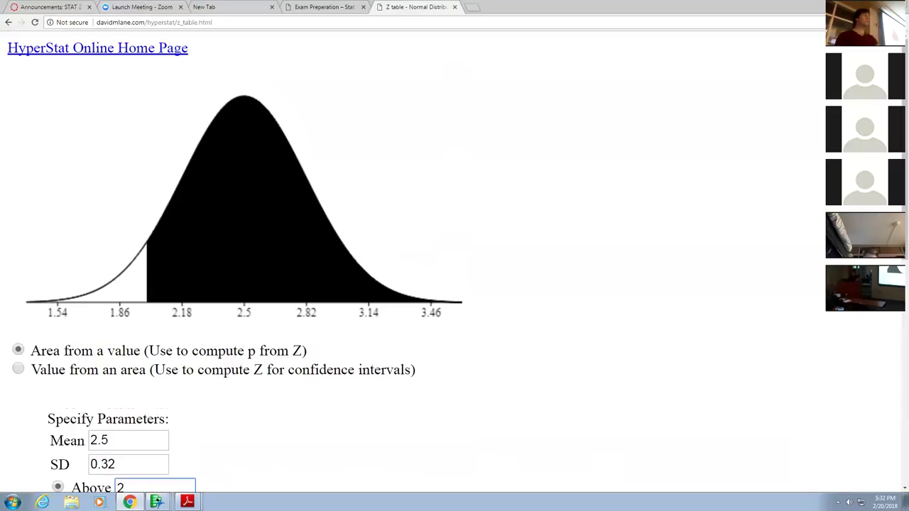
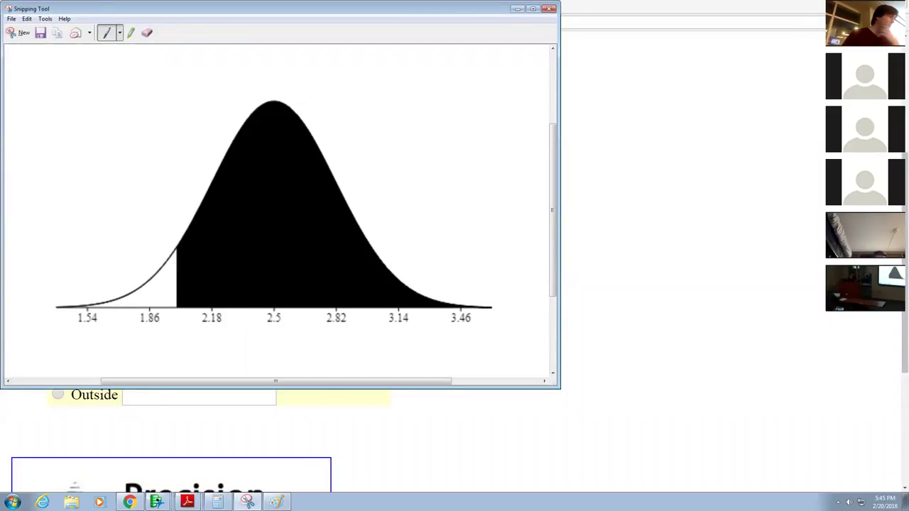
Step: Switch to JMP and open the Stat 201 Spring 2018 Survey Results data table in a maximized window
{"action": "key", "text": "alt+Tab"}
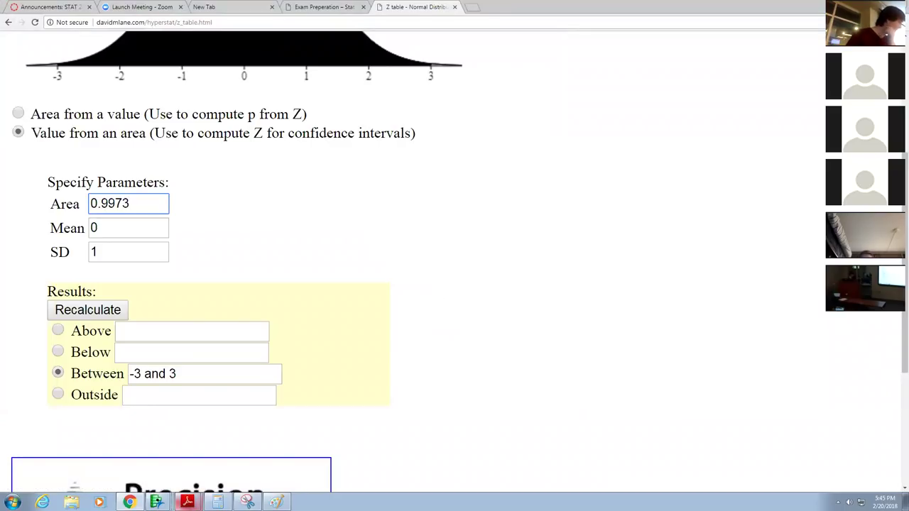
{"action": "key", "text": "alt+Tab"}
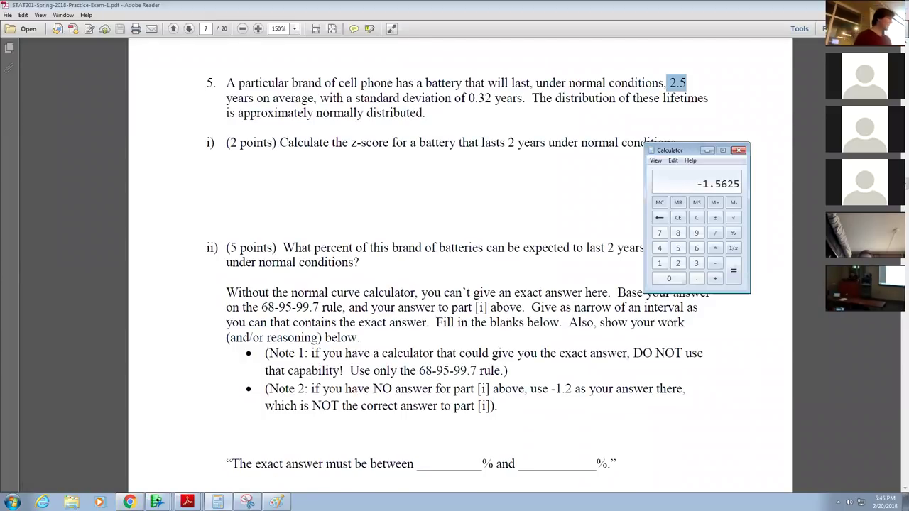
{"action": "left_click", "coordinate": [129, 502]}
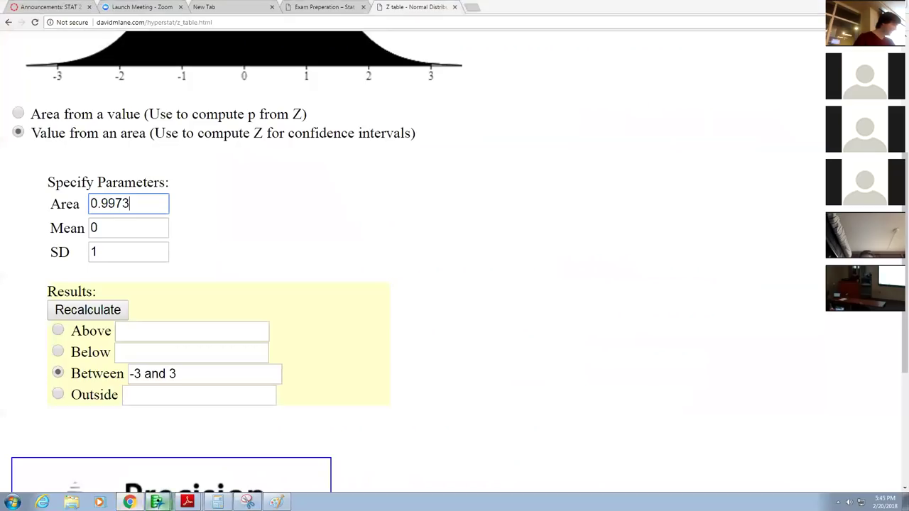
{"action": "mouse_move", "coordinate": [157, 502]}
{"action": "left_click", "coordinate": [86, 415]}
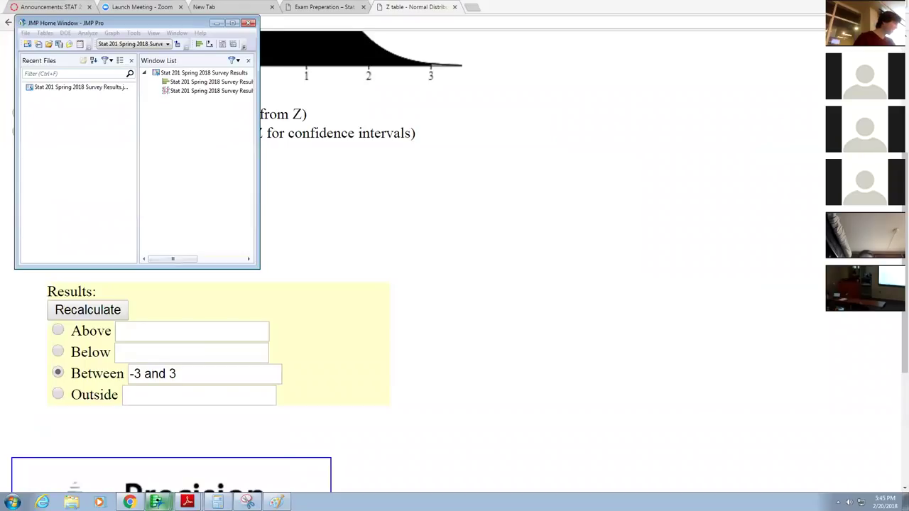
{"action": "left_click", "coordinate": [232, 23]}
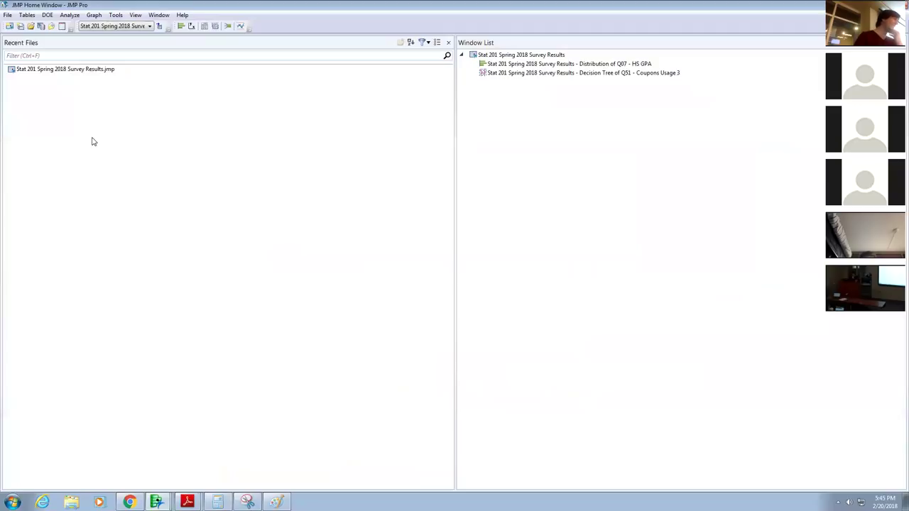
{"action": "double_click", "coordinate": [111, 70]}
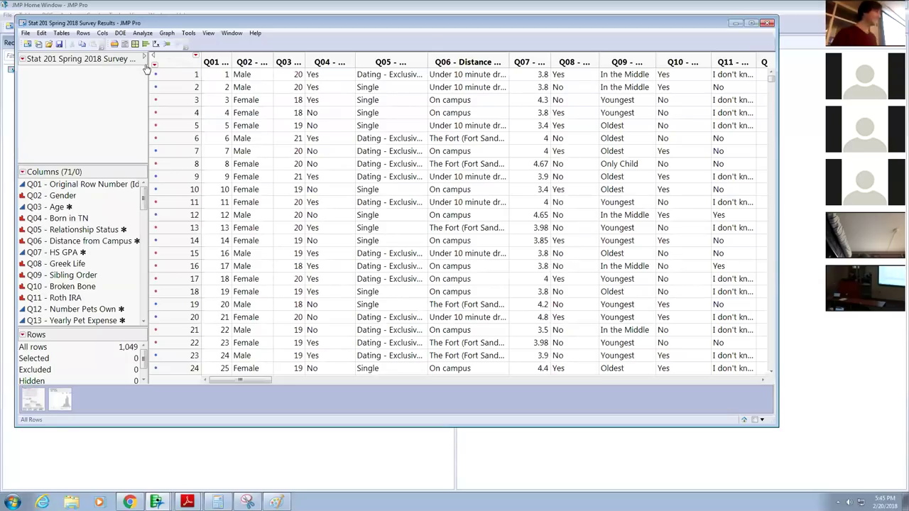
{"action": "key", "text": "super+Up"}
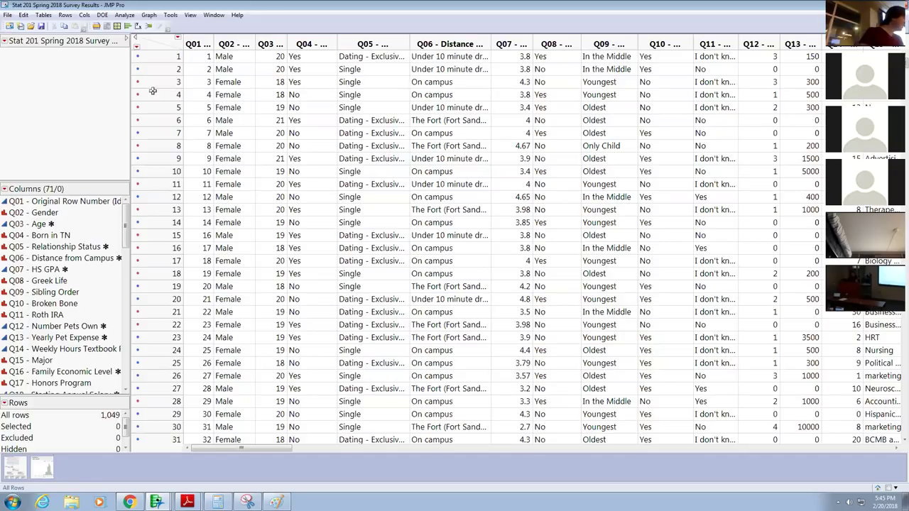
Step: Start a Fit Y by X analysis and assign Q35 - Expensive Coffee as the Y, Response
{"action": "key", "text": "alt+a"}
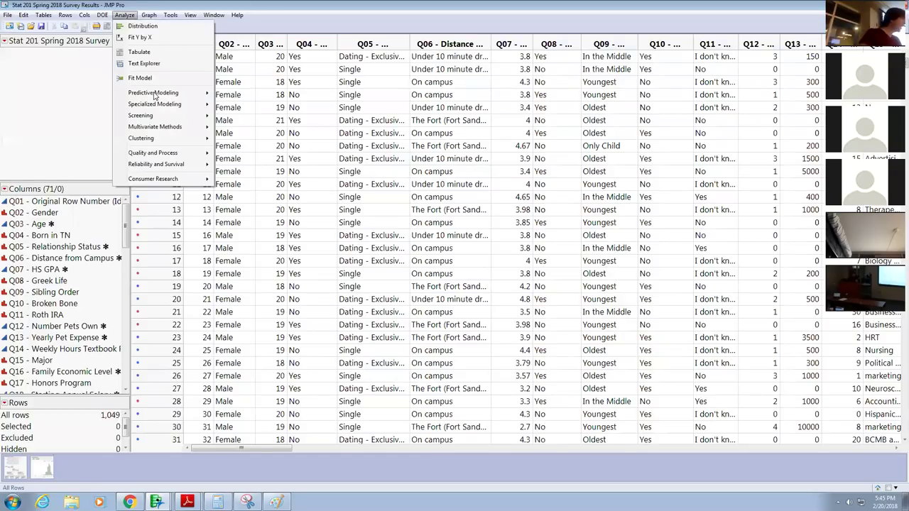
{"action": "left_click", "coordinate": [142, 38]}
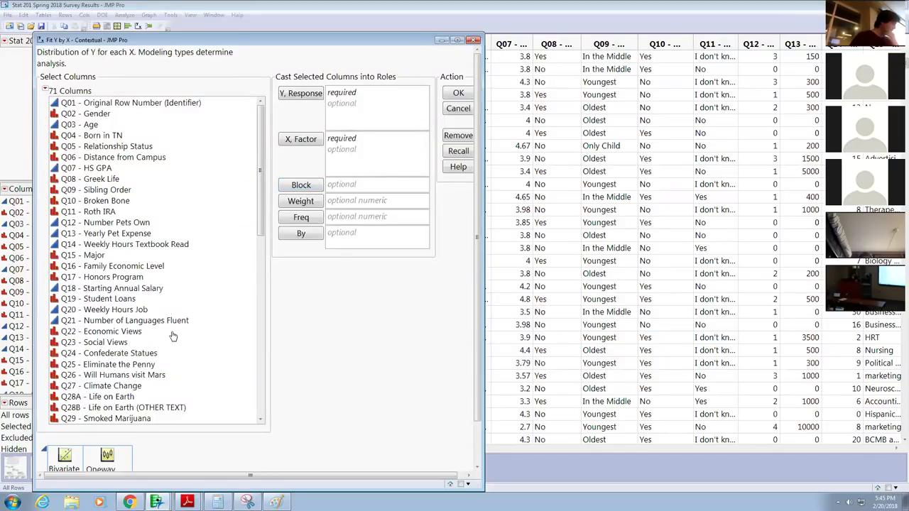
{"action": "scroll", "coordinate": [172, 336], "scroll_direction": "down", "scroll_amount": 6}
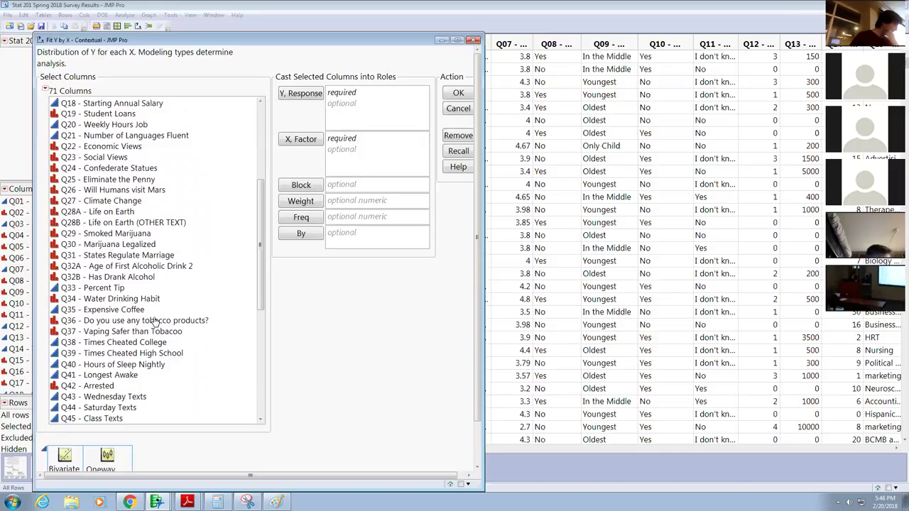
{"action": "left_click", "coordinate": [160, 311]}
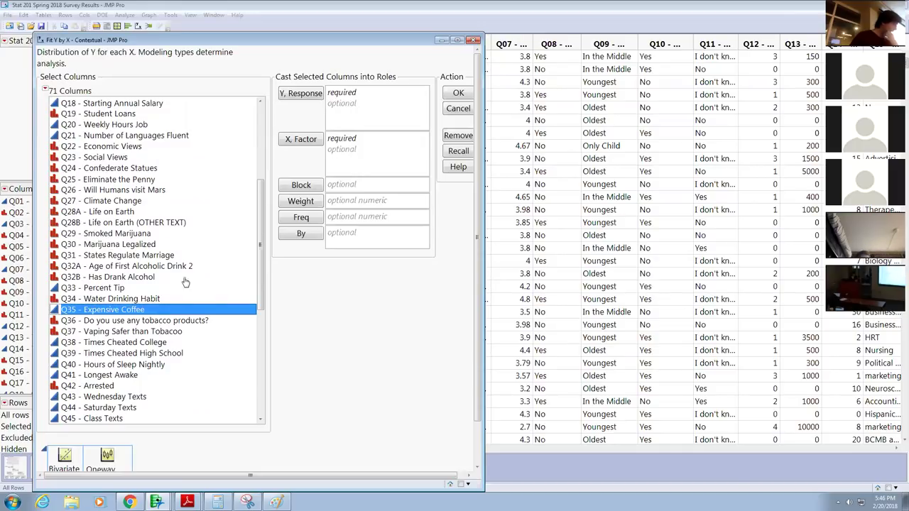
{"action": "left_click", "coordinate": [302, 95]}
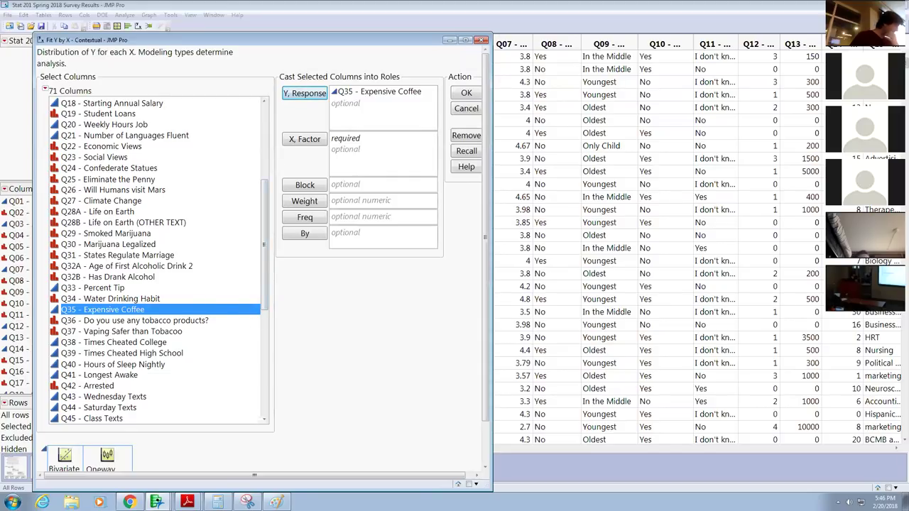
Step: Assign Q52 - Monthly Selfie as the X, Factor and run the bivariate analysis
{"action": "left_click_drag", "start_coordinate": [262, 290], "coordinate": [266, 328]}
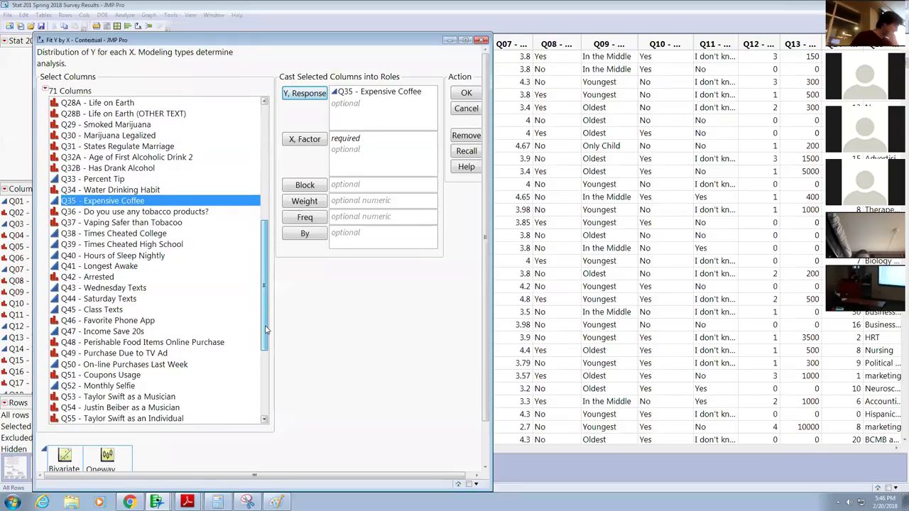
{"action": "left_click_drag", "start_coordinate": [266, 328], "coordinate": [266, 393]}
{"action": "scroll", "coordinate": [144, 274], "scroll_direction": "up", "scroll_amount": 1}
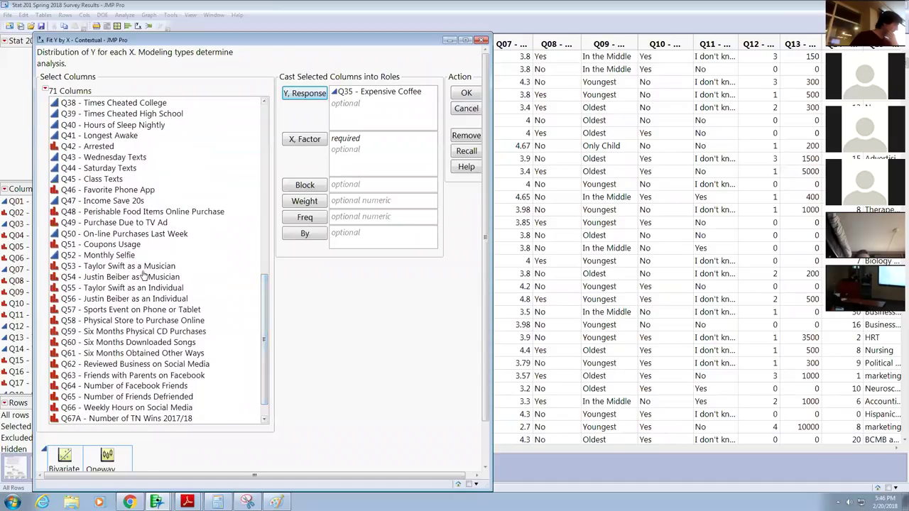
{"action": "left_click", "coordinate": [135, 255]}
{"action": "left_click", "coordinate": [304, 139]}
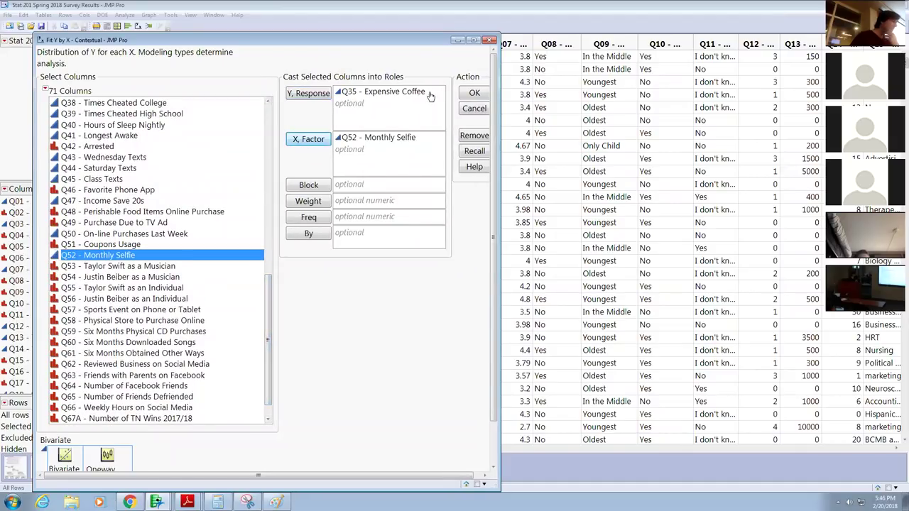
{"action": "left_click", "coordinate": [474, 95]}
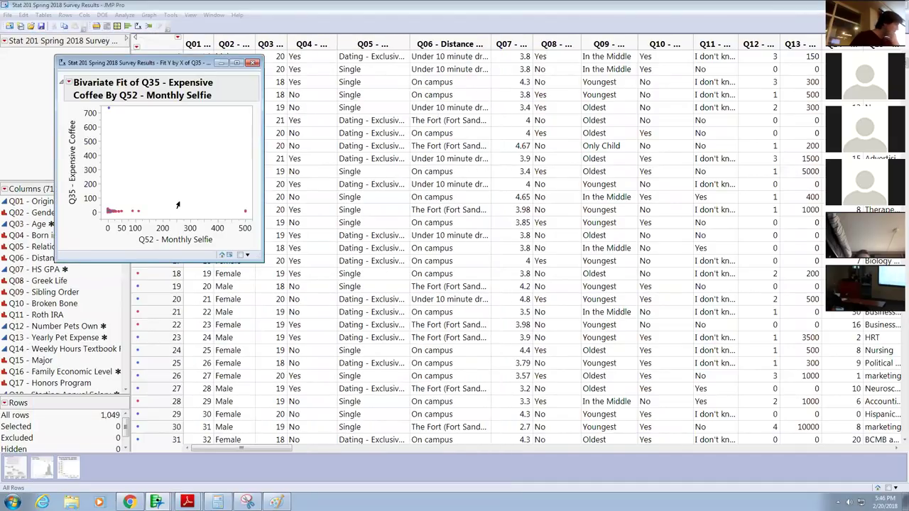
Step: Select the outliers near 500 monthly selfies and above 700 on expensive coffee, and hide and exclude their rows
{"action": "left_click_drag", "start_coordinate": [206, 181], "coordinate": [257, 230]}
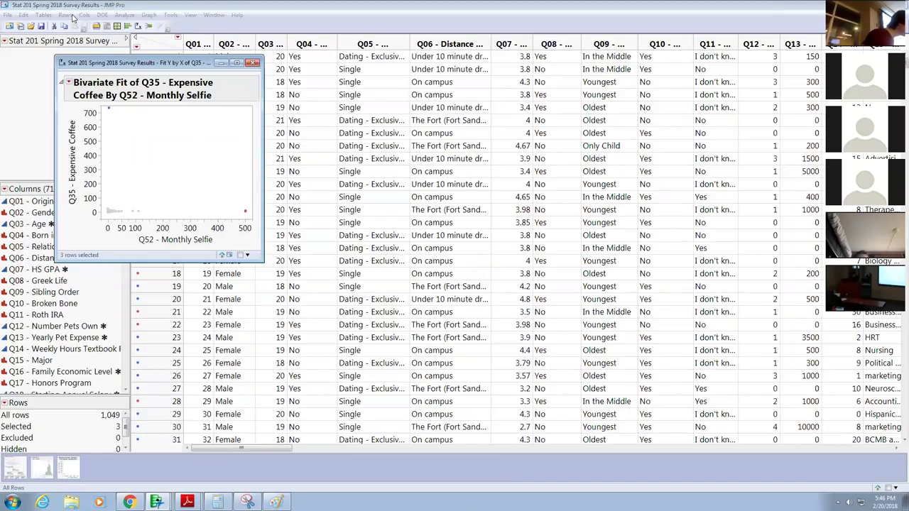
{"action": "left_click", "coordinate": [123, 72]}
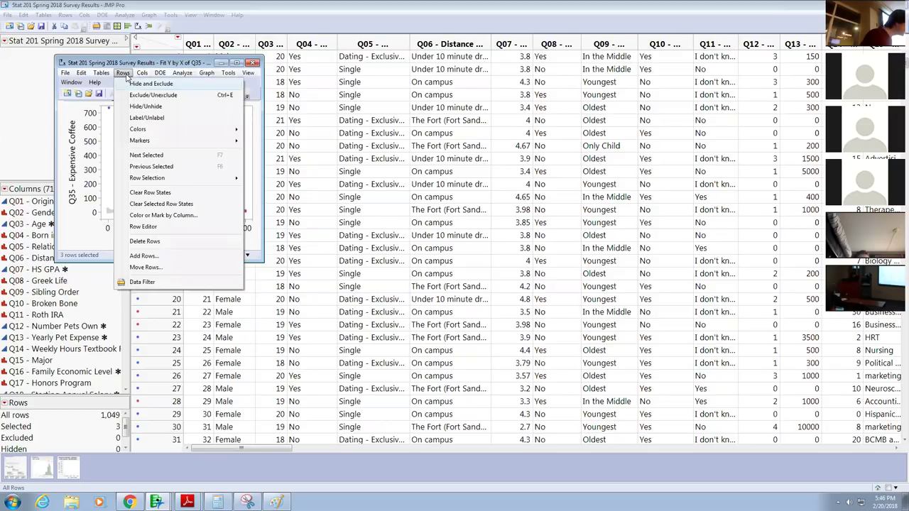
{"action": "left_click", "coordinate": [147, 86]}
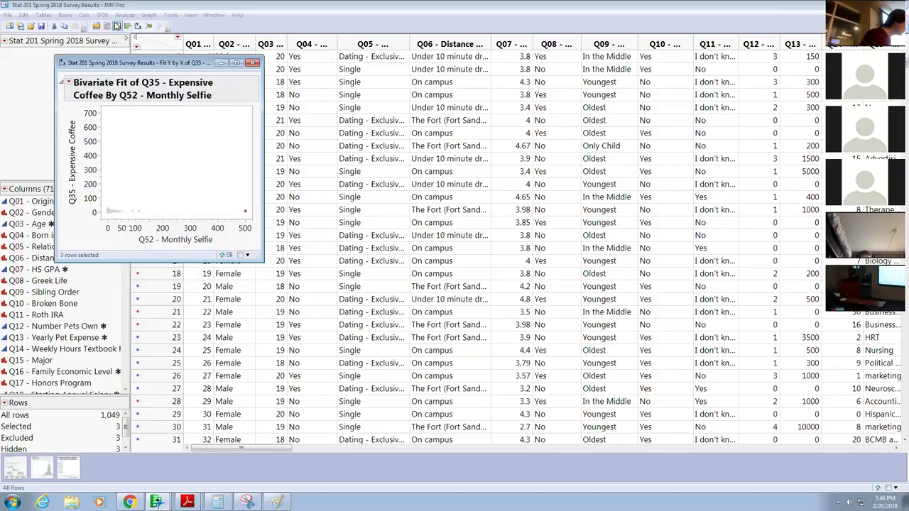
Step: Redo the Expensive Coffee by Monthly Selfie analysis without the excluded rows and clear the point selection
{"action": "left_click", "coordinate": [70, 83]}
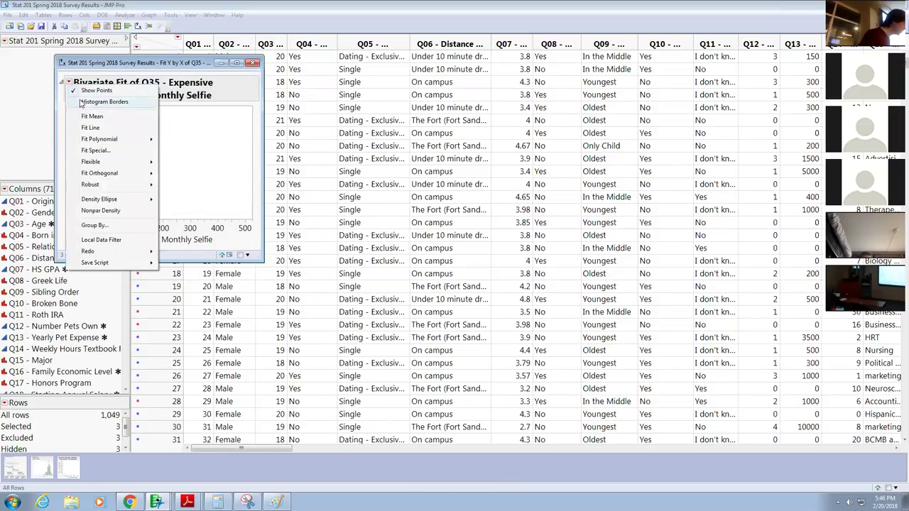
{"action": "mouse_move", "coordinate": [132, 256]}
{"action": "left_click", "coordinate": [187, 266]}
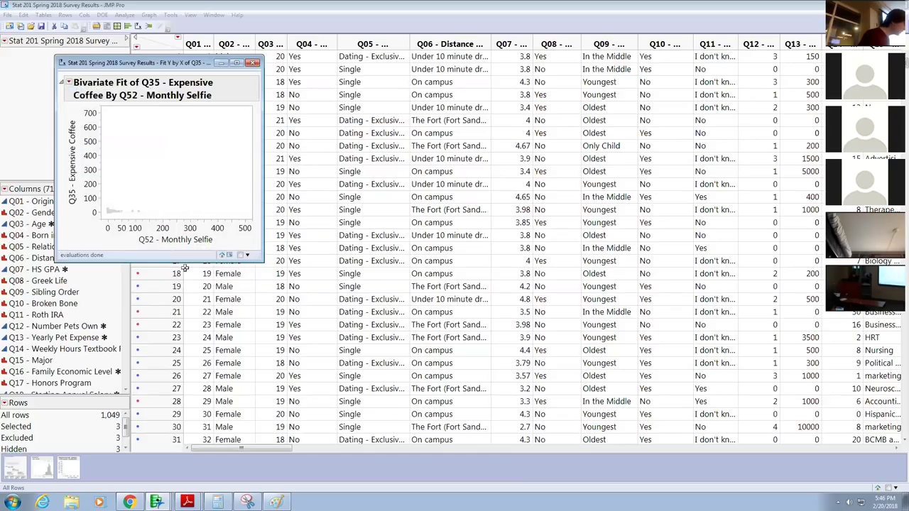
{"action": "left_click", "coordinate": [429, 213]}
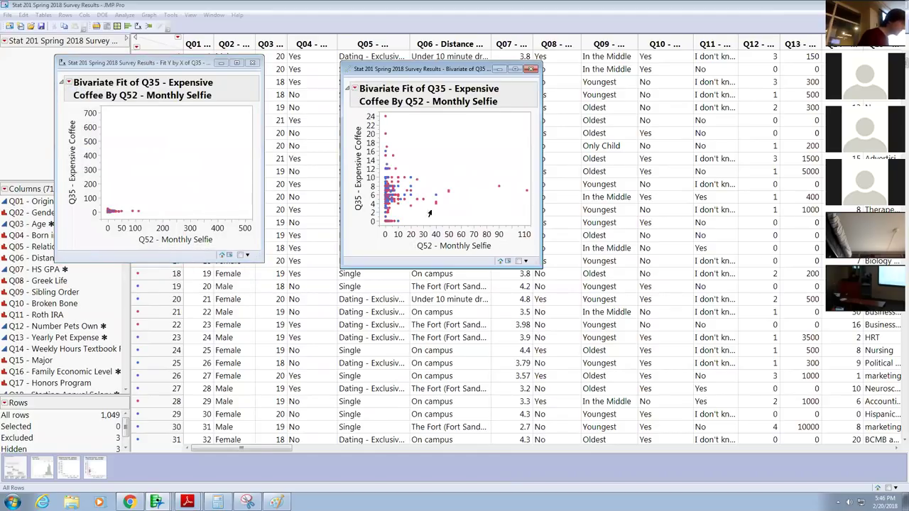
Step: Lasso the dense cluster of points up to about 25 monthly selfies and between about 3 and 10 on expensive coffee
{"action": "mouse_move", "coordinate": [420, 79]}
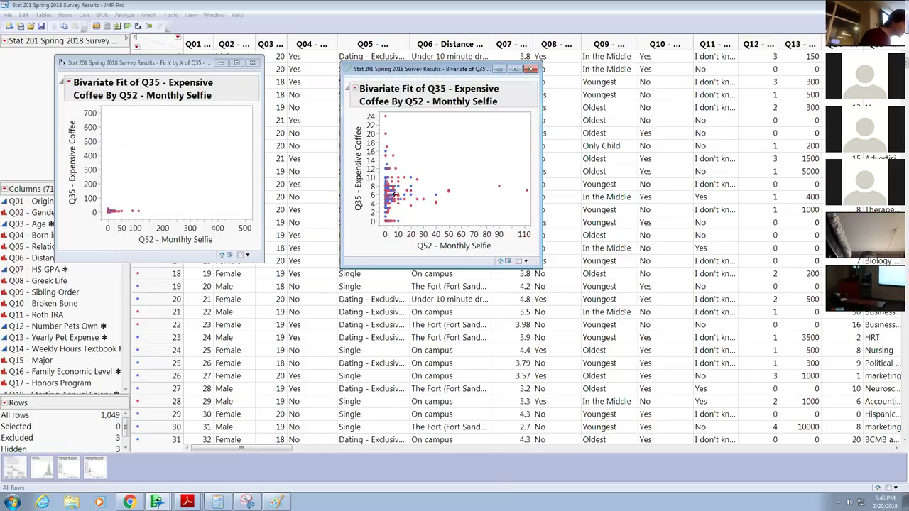
{"action": "left_click_drag", "start_coordinate": [418, 234], "coordinate": [516, 159]}
{"action": "left_click", "coordinate": [420, 169]}
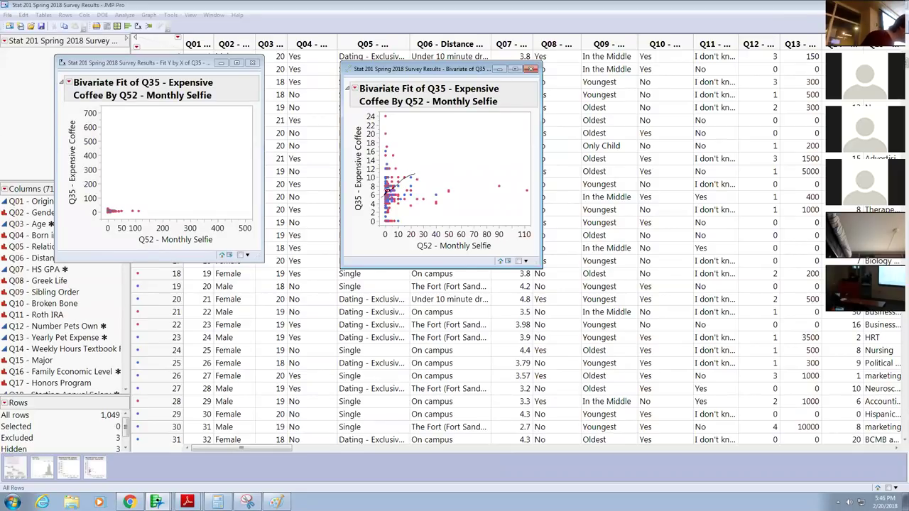
{"action": "left_click_drag", "start_coordinate": [417, 170], "coordinate": [416, 171]}
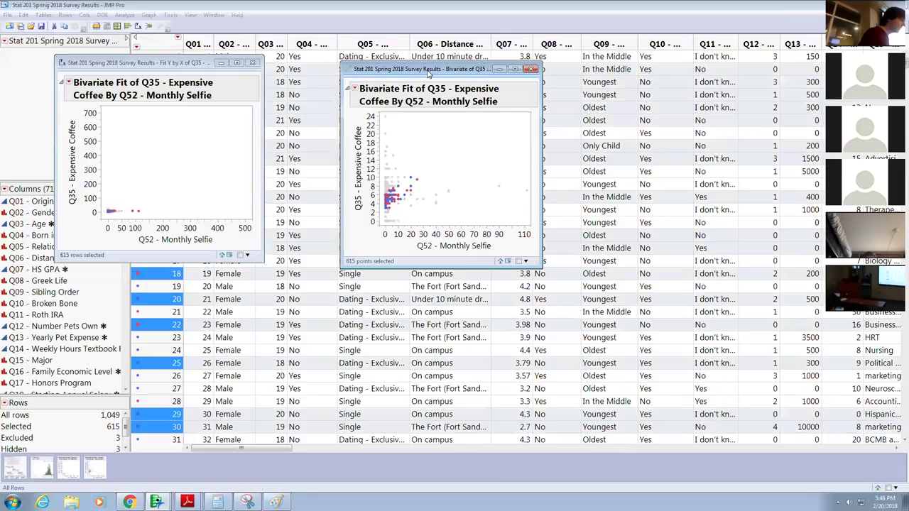
Step: Invert the row selection, hide and exclude the rows outside the lassoed cluster, and clear the selection
{"action": "mouse_move", "coordinate": [361, 82]}
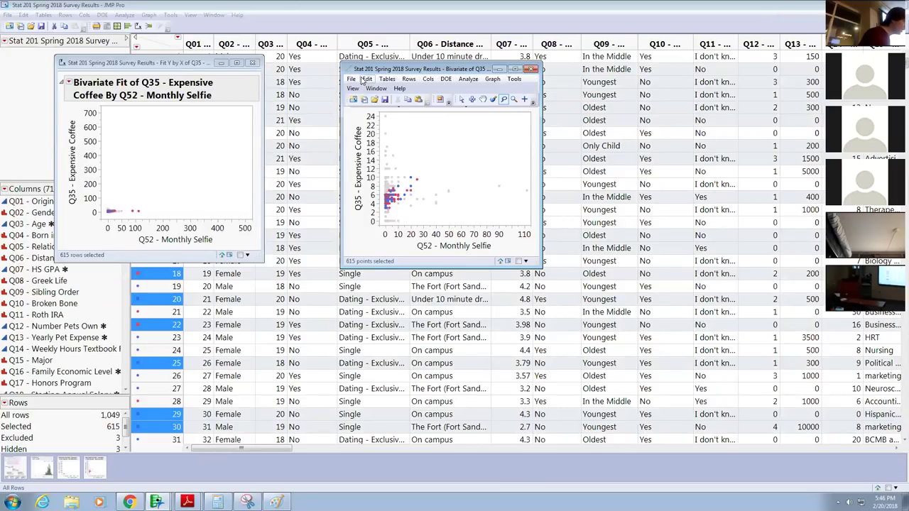
{"action": "left_click", "coordinate": [409, 79]}
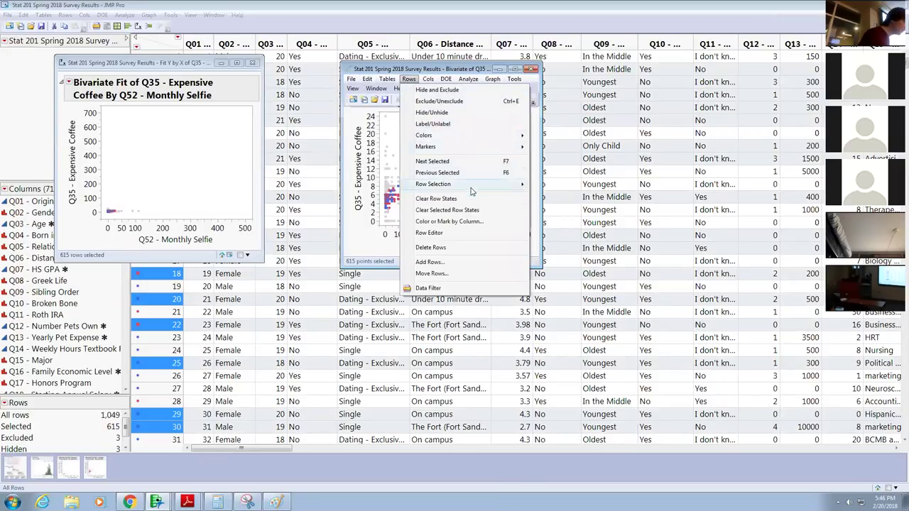
{"action": "mouse_move", "coordinate": [483, 185]}
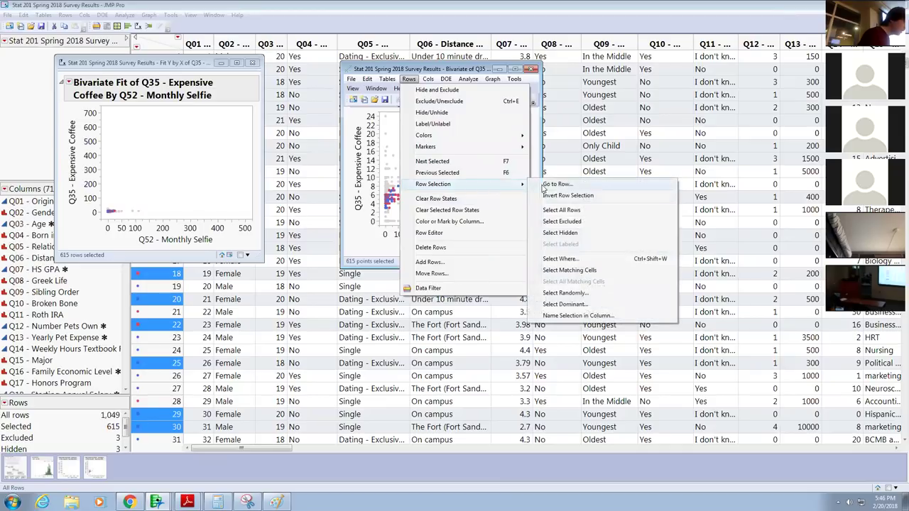
{"action": "left_click", "coordinate": [584, 201]}
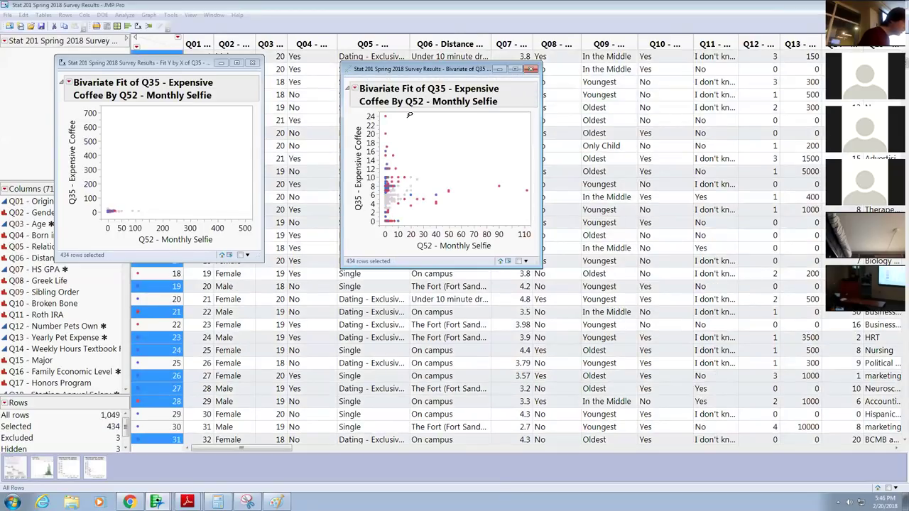
{"action": "mouse_move", "coordinate": [401, 79]}
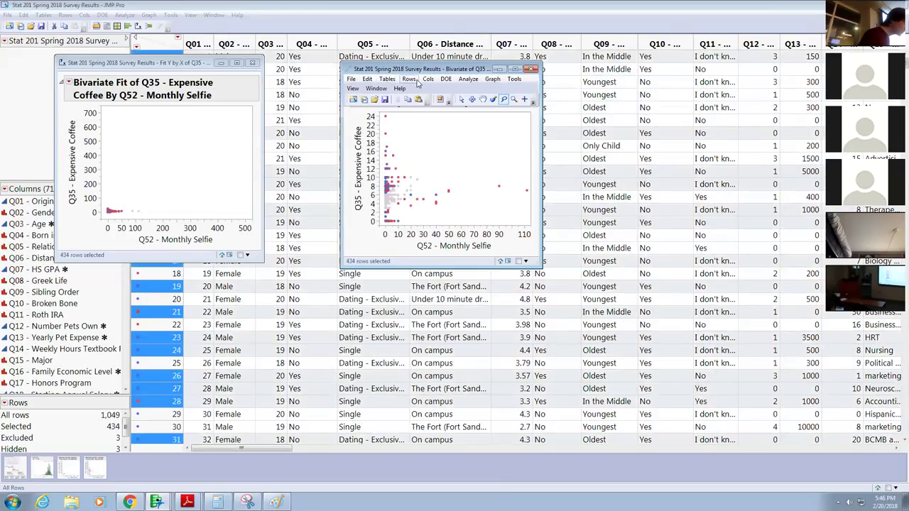
{"action": "left_click", "coordinate": [411, 80]}
{"action": "left_click", "coordinate": [446, 95]}
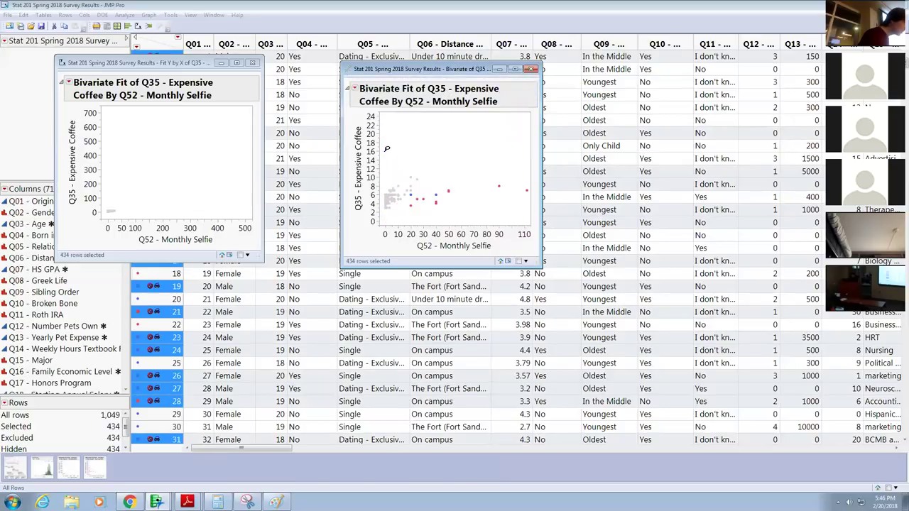
{"action": "left_click", "coordinate": [440, 144]}
Step: Redo the Expensive Coffee by Monthly Selfie analysis on the remaining rows and close the two older reports
{"action": "left_click", "coordinate": [355, 89]}
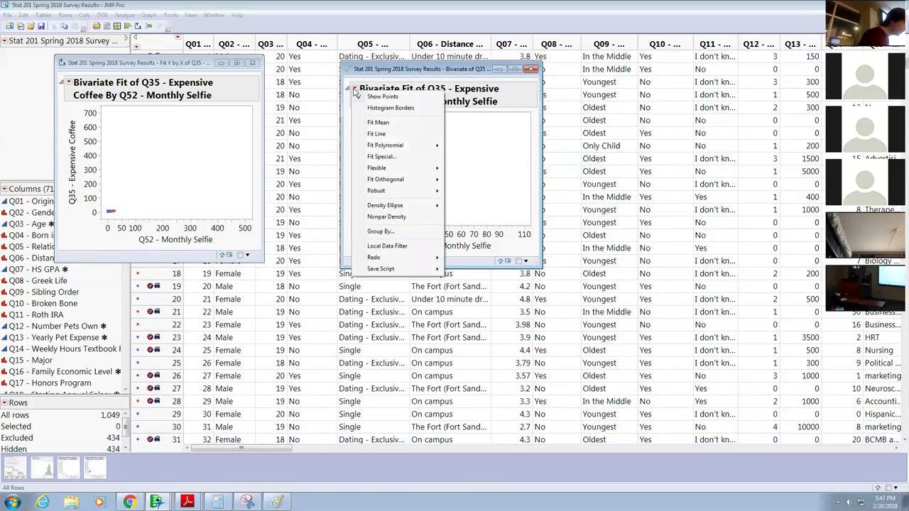
{"action": "mouse_move", "coordinate": [412, 258]}
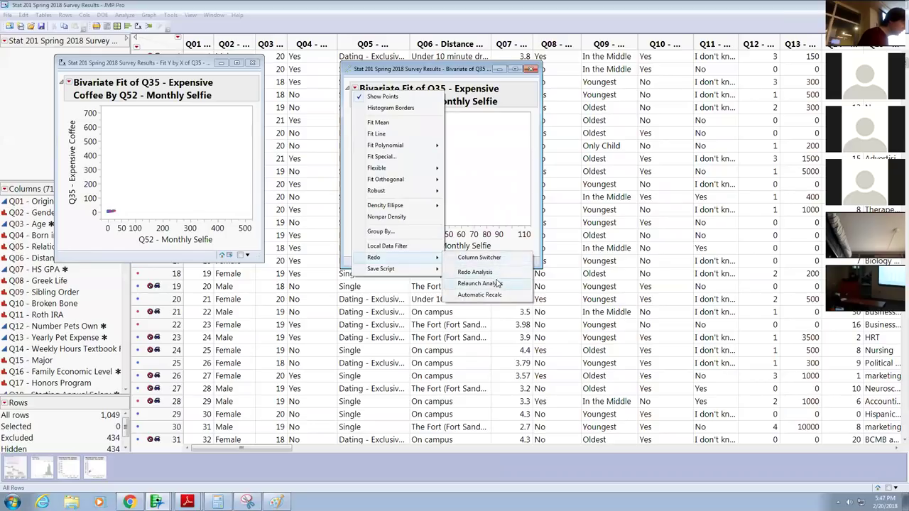
{"action": "left_click", "coordinate": [474, 272]}
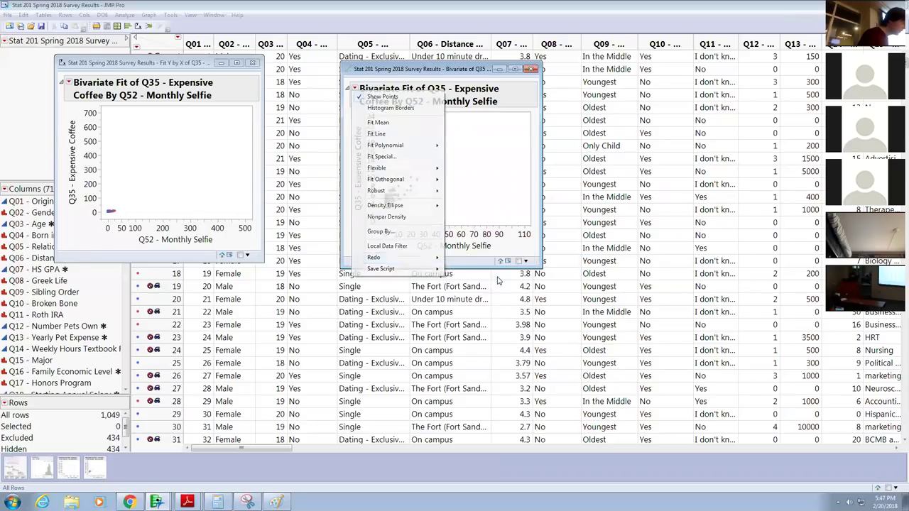
{"action": "left_click", "coordinate": [531, 69]}
{"action": "left_click", "coordinate": [258, 76]}
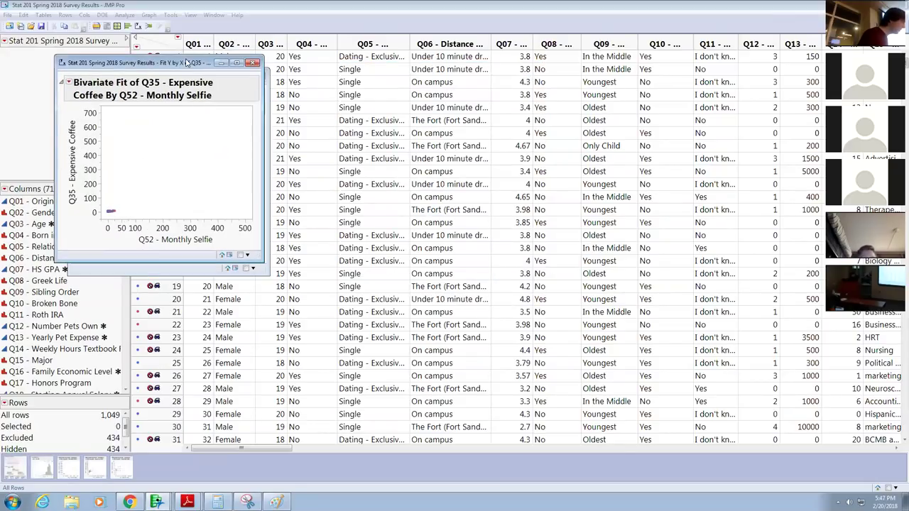
{"action": "left_click", "coordinate": [252, 63]}
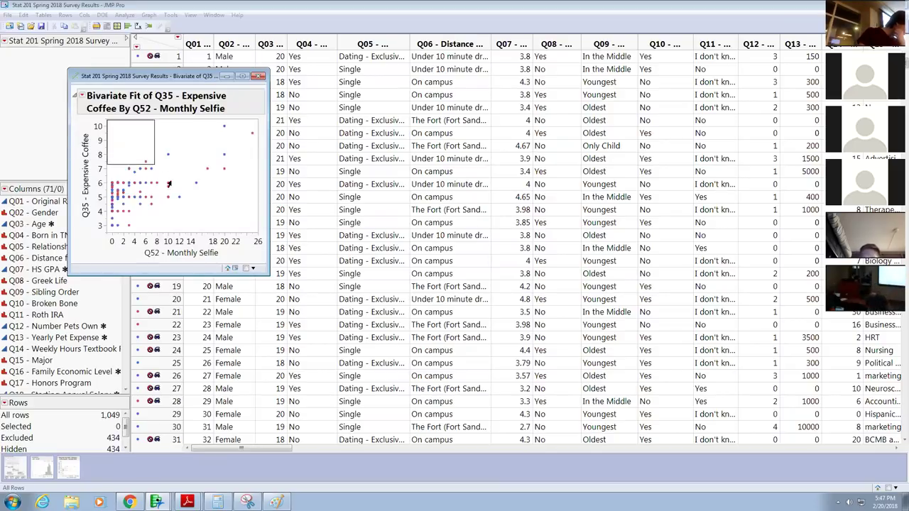
Step: Color all the plotted points purple and clear the point selection
{"action": "left_click", "coordinate": [169, 184]}
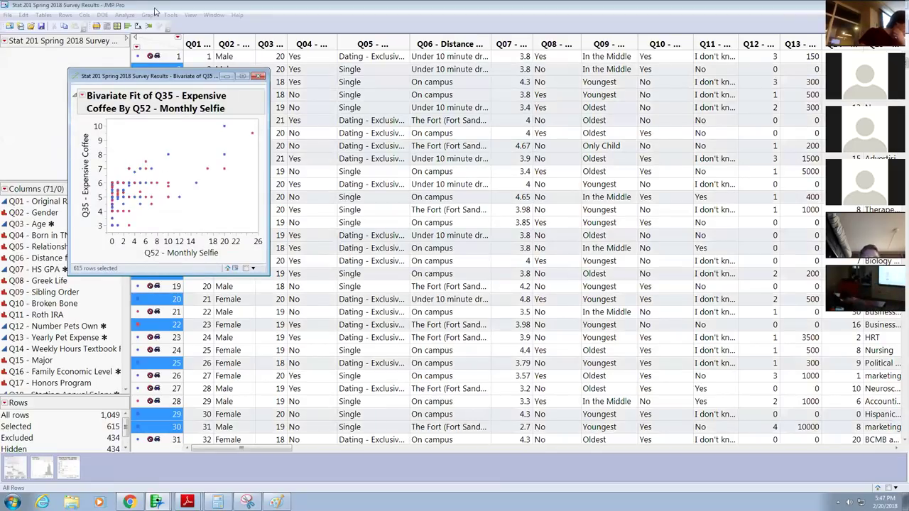
{"action": "left_click", "coordinate": [136, 86]}
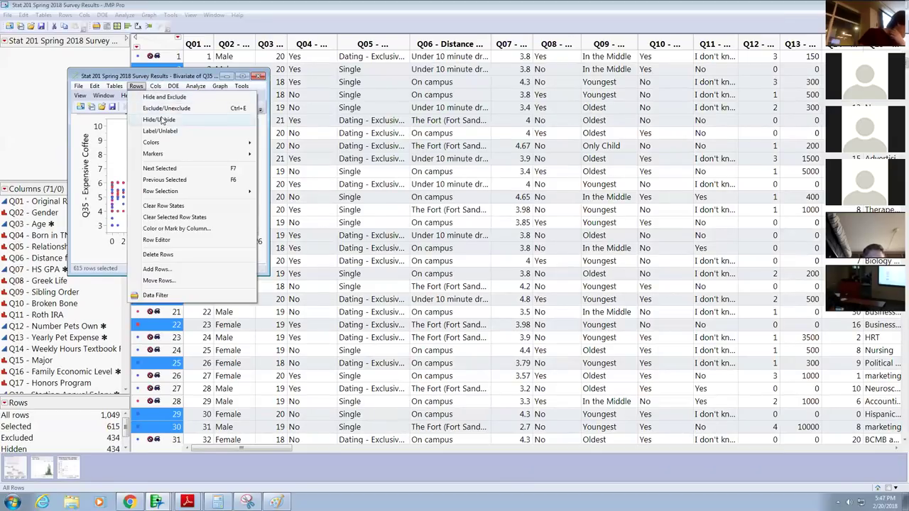
{"action": "mouse_move", "coordinate": [190, 145]}
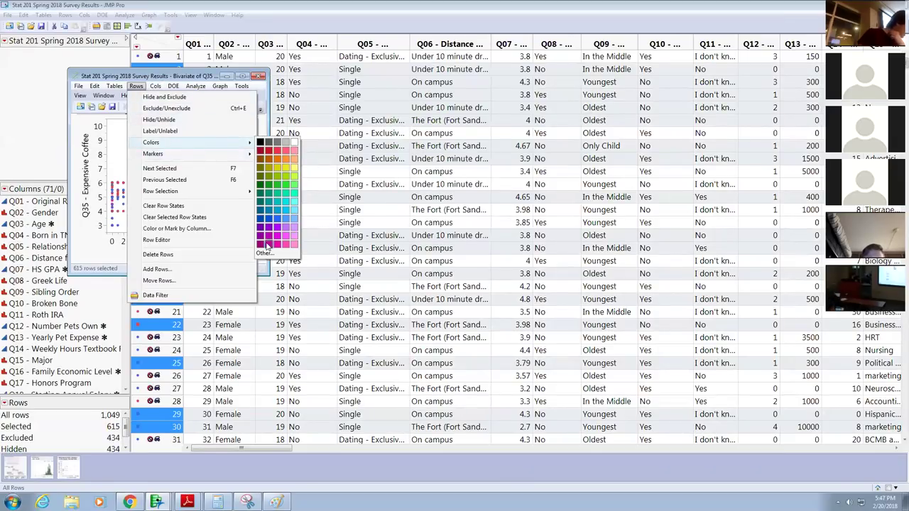
{"action": "left_click", "coordinate": [276, 228]}
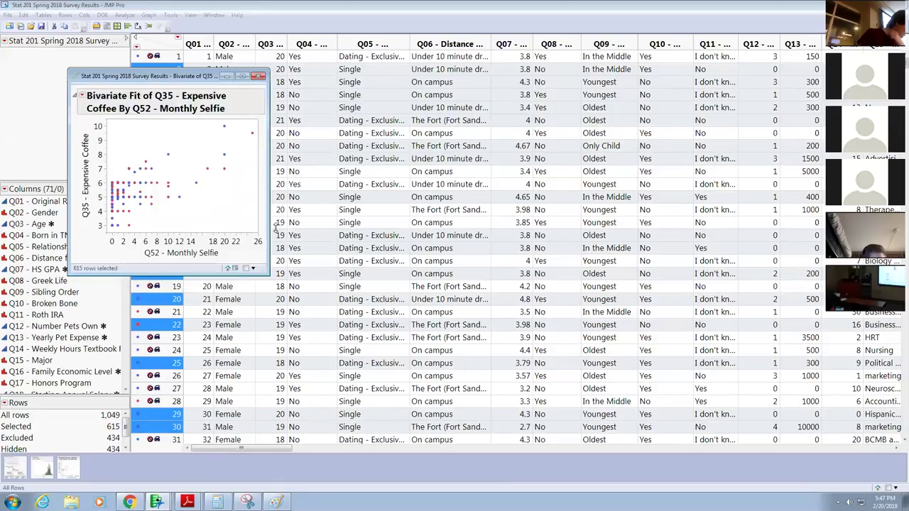
{"action": "left_click", "coordinate": [160, 175]}
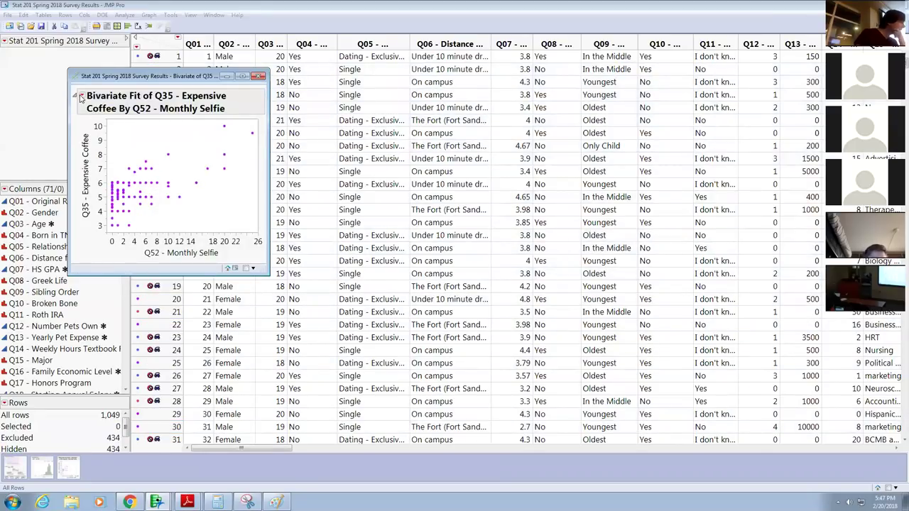
Step: Fit a line to the Expensive Coffee by Monthly Selfie scatterplot and rescale both axes
{"action": "left_click", "coordinate": [81, 97]}
{"action": "left_click", "coordinate": [99, 142]}
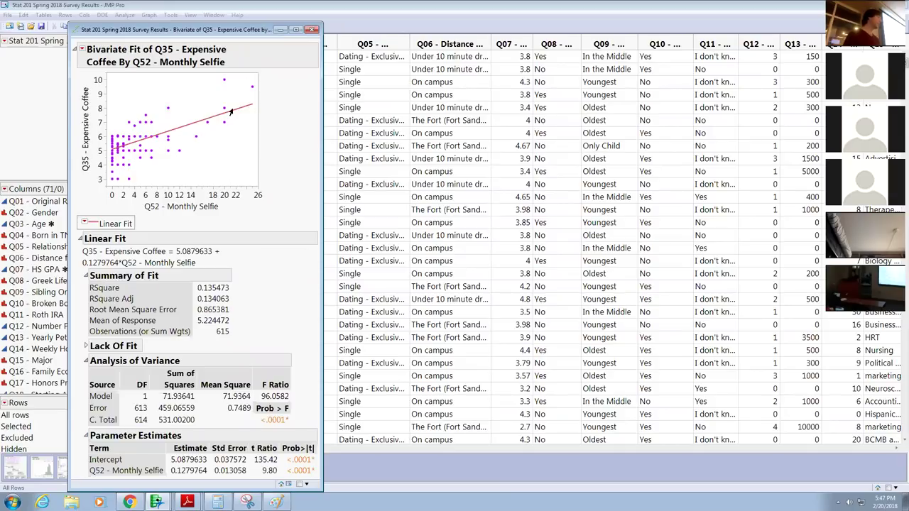
{"action": "mouse_move", "coordinate": [244, 193]}
{"action": "left_mouse_down"}
{"action": "mouse_move", "coordinate": [164, 193]}
{"action": "mouse_move", "coordinate": [233, 193]}
{"action": "left_mouse_up"}
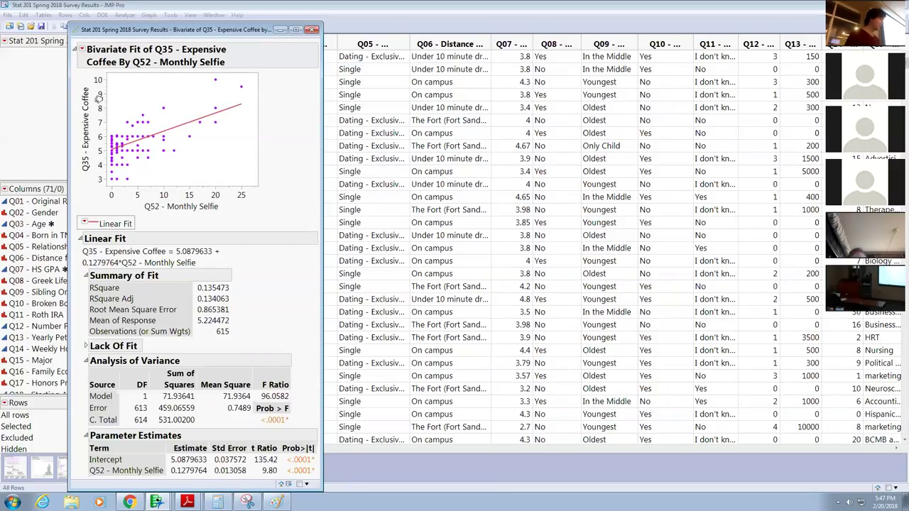
{"action": "mouse_move", "coordinate": [100, 94]}
{"action": "left_mouse_down"}
{"action": "mouse_move", "coordinate": [100, 187]}
{"action": "mouse_move", "coordinate": [96, 90]}
{"action": "left_mouse_up"}
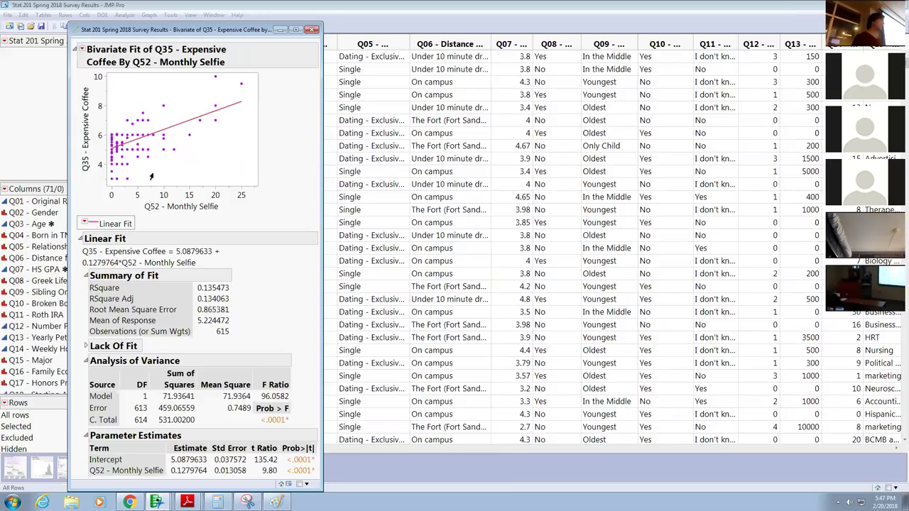
Step: Select the points below 4 on expensive coffee and hide and exclude their rows
{"action": "left_click_drag", "start_coordinate": [145, 175], "coordinate": [79, 186]}
{"action": "mouse_move", "coordinate": [186, 40]}
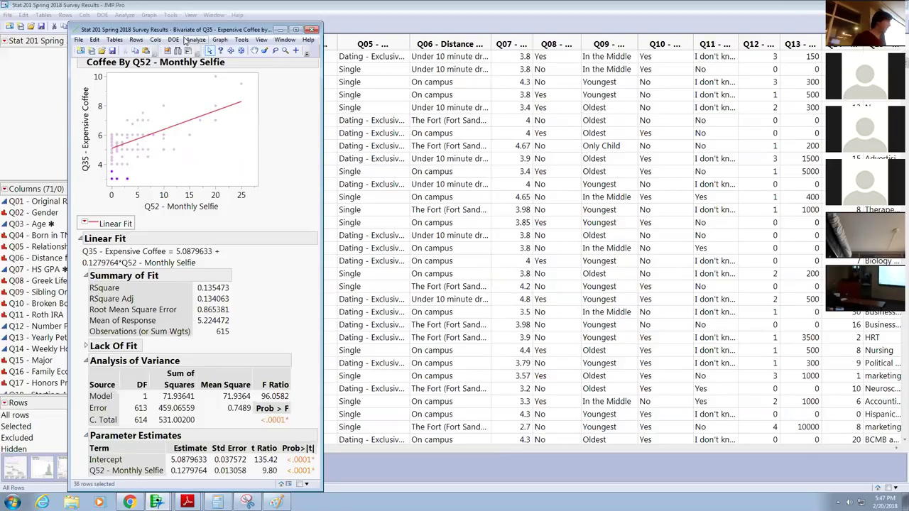
{"action": "left_click", "coordinate": [135, 40]}
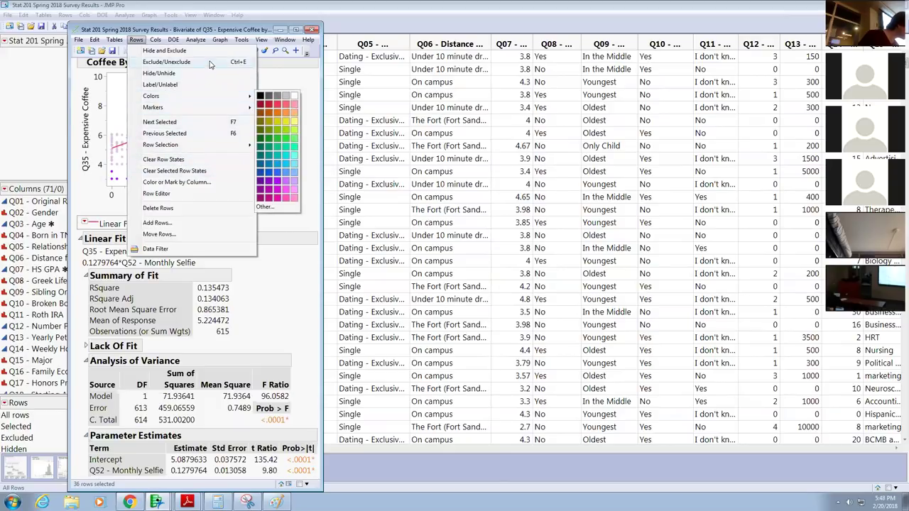
Step: Redo the linear fit analysis without the excluded low expensive coffee rows
{"action": "left_click", "coordinate": [82, 49]}
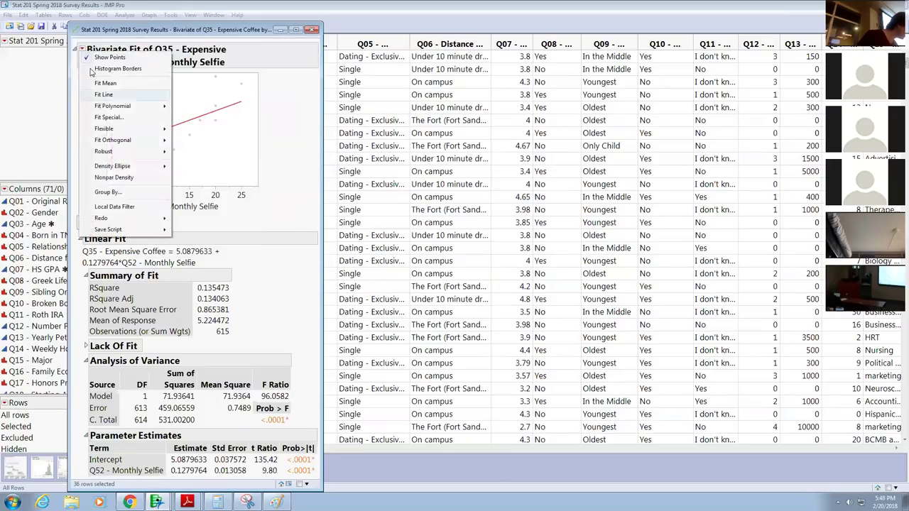
{"action": "mouse_move", "coordinate": [113, 218]}
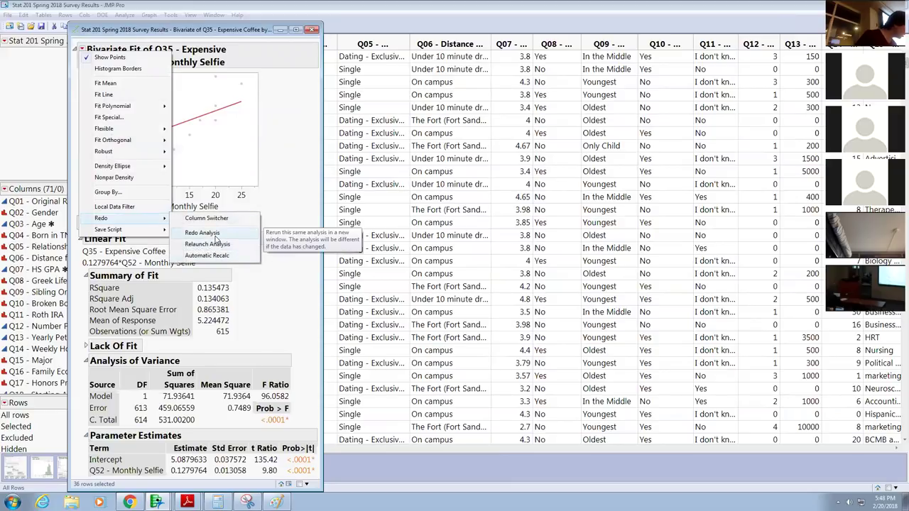
{"action": "left_click", "coordinate": [202, 232]}
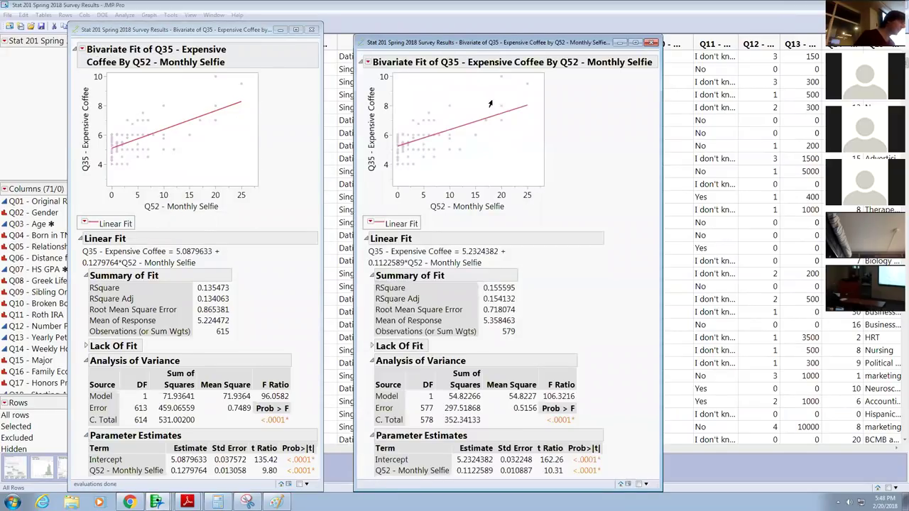
Step: Select the points at about 15 or more monthly selfies in the new report and hide and exclude their rows
{"action": "left_click_drag", "start_coordinate": [480, 74], "coordinate": [544, 182]}
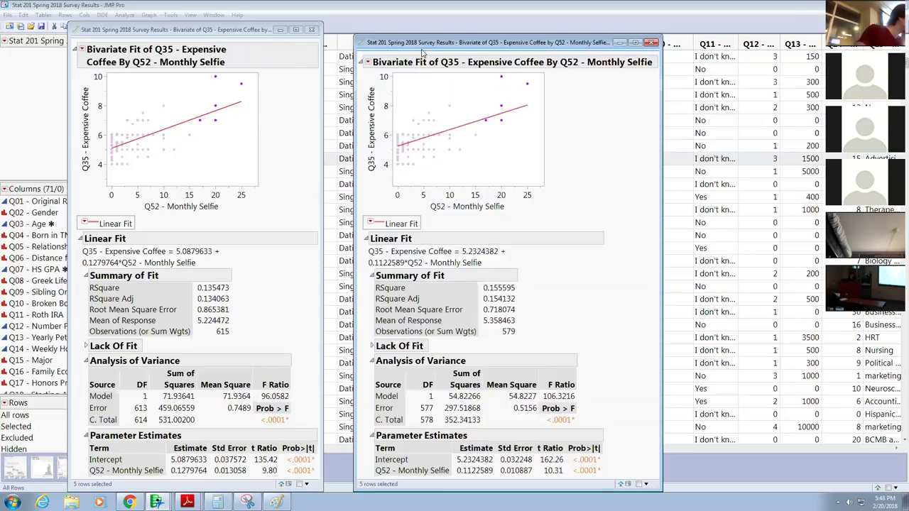
{"action": "mouse_move", "coordinate": [423, 54]}
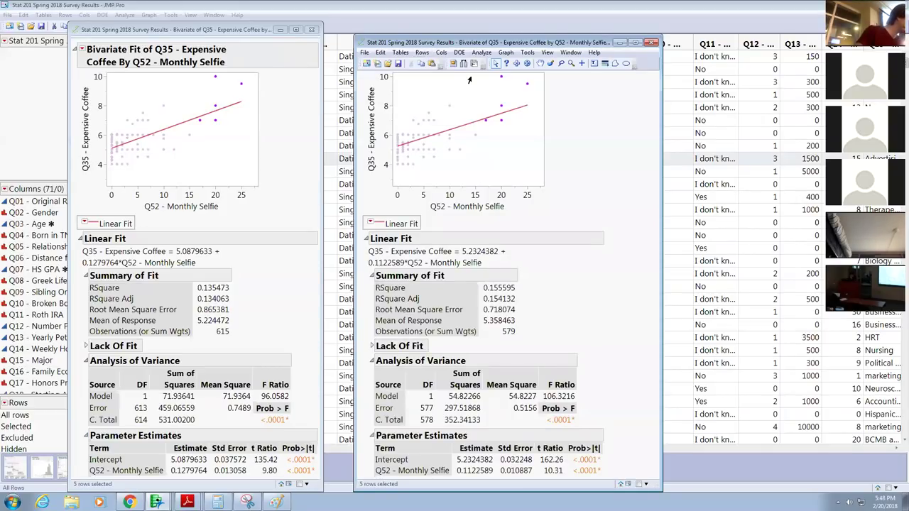
{"action": "left_click", "coordinate": [469, 80]}
{"action": "left_click_drag", "start_coordinate": [471, 75], "coordinate": [544, 186]}
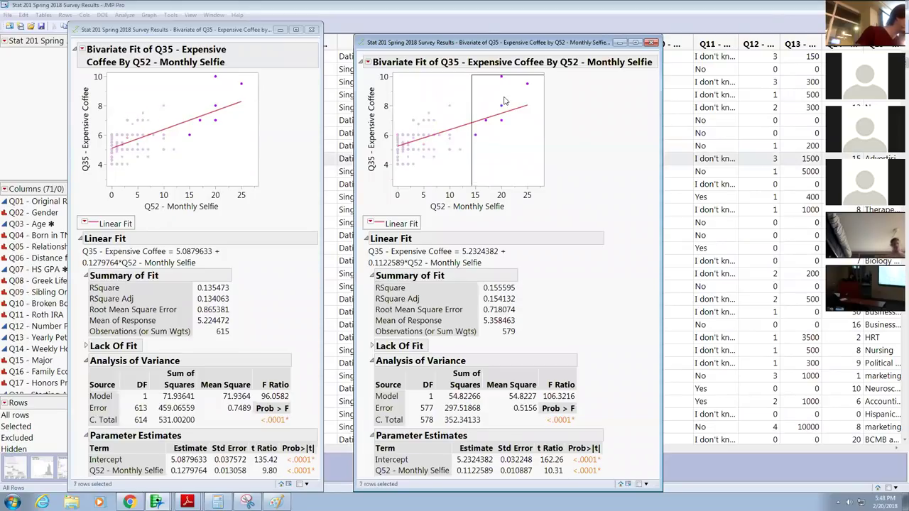
{"action": "left_click", "coordinate": [422, 53]}
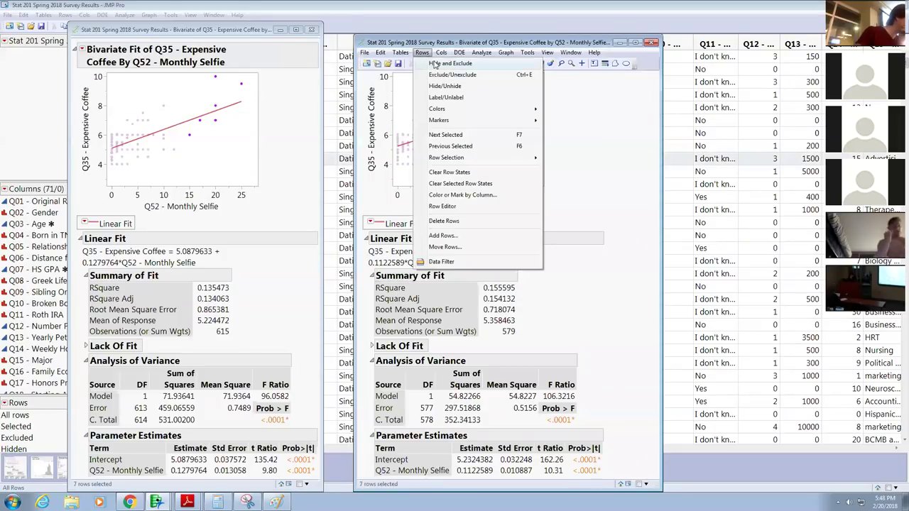
{"action": "left_click", "coordinate": [436, 64]}
Step: Redo the linear fit analysis without the excluded high monthly selfie rows
{"action": "left_click", "coordinate": [368, 62]}
{"action": "mouse_move", "coordinate": [435, 231]}
{"action": "left_click", "coordinate": [504, 242]}
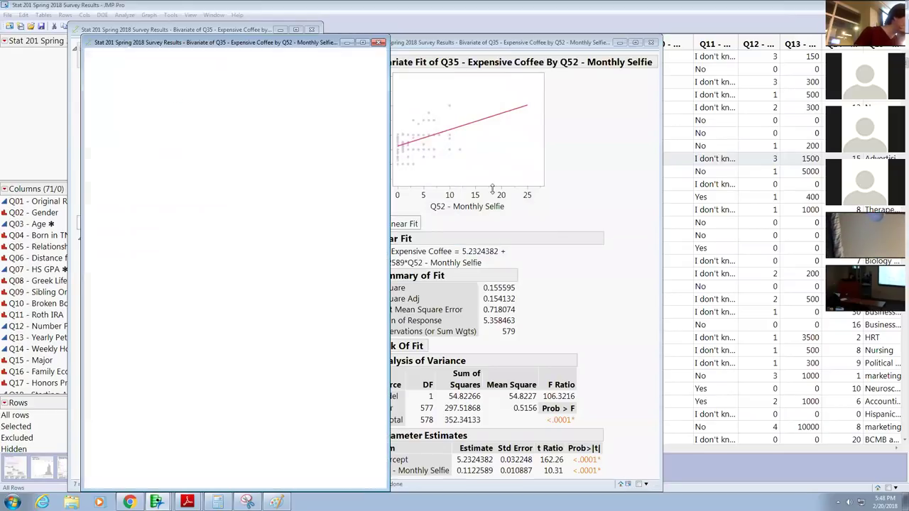
Step: Rescale both axes of the newest scatterplot to fit its remaining points and close the previous bivariate report
{"action": "left_click_drag", "start_coordinate": [272, 193], "coordinate": [328, 196]}
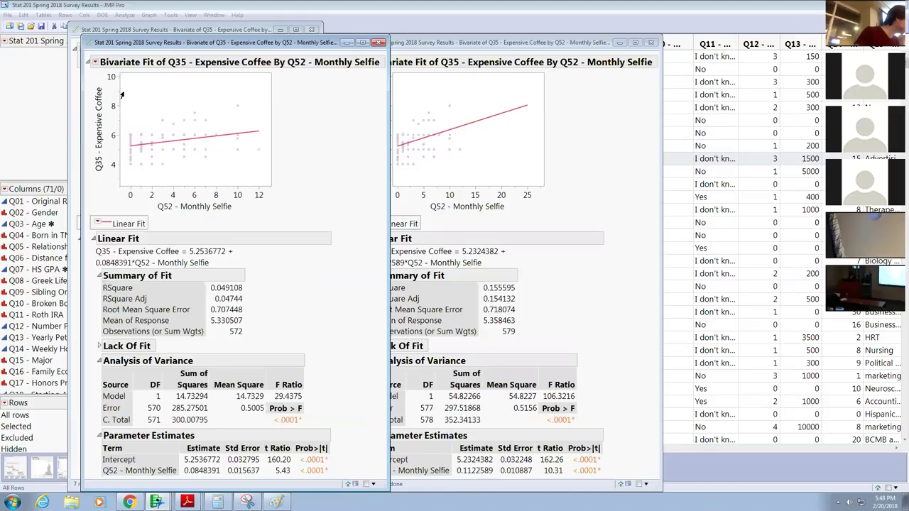
{"action": "left_click_drag", "start_coordinate": [111, 85], "coordinate": [115, 64]}
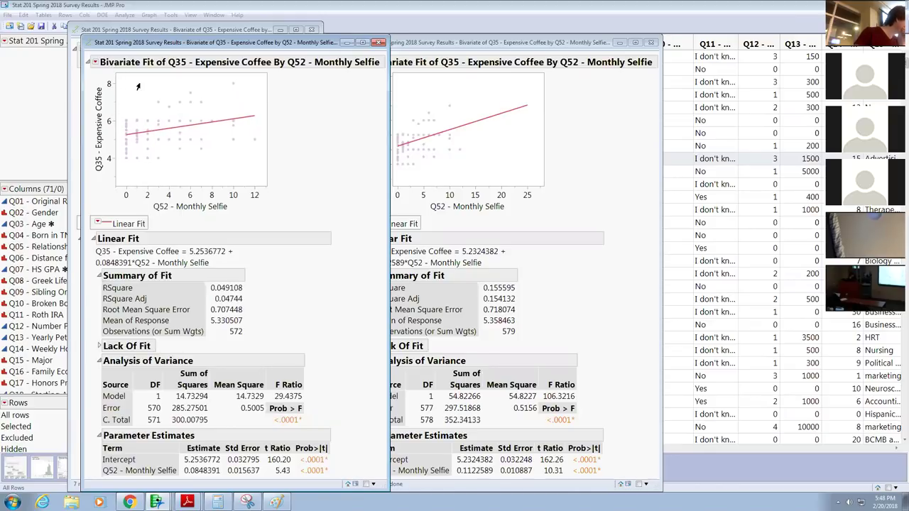
{"action": "key", "text": "ctrl+w"}
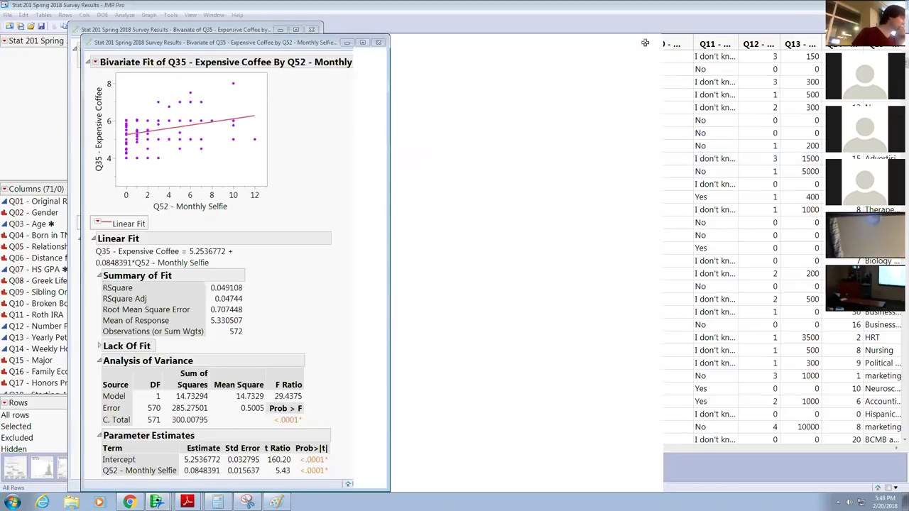
Step: Move the newest bivariate report over the data table and rescale its scatterplot axes to leave room around the points
{"action": "left_click_drag", "start_coordinate": [268, 47], "coordinate": [439, 52]}
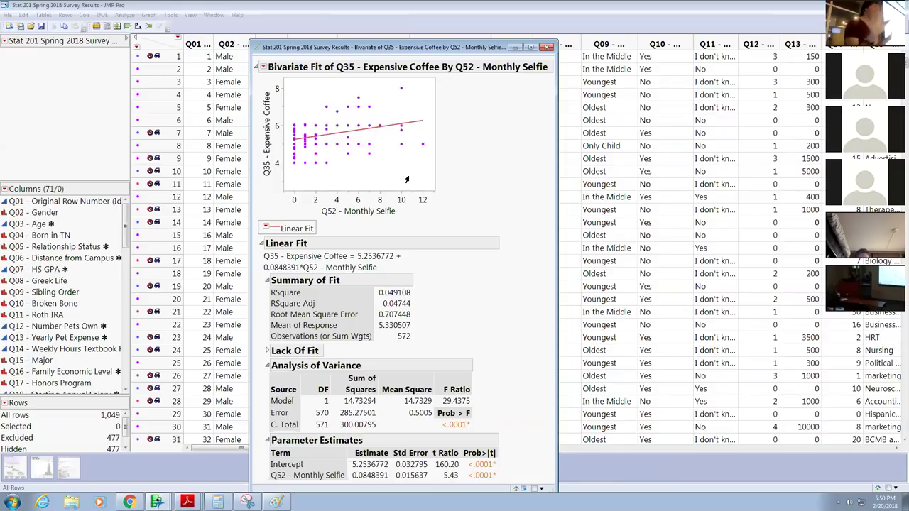
{"action": "left_click_drag", "start_coordinate": [424, 202], "coordinate": [446, 201]}
{"action": "mouse_move", "coordinate": [279, 94]}
{"action": "left_mouse_down"}
{"action": "mouse_move", "coordinate": [276, 67]}
{"action": "mouse_move", "coordinate": [276, 96]}
{"action": "left_mouse_up"}
{"action": "left_click_drag", "start_coordinate": [430, 201], "coordinate": [409, 199]}
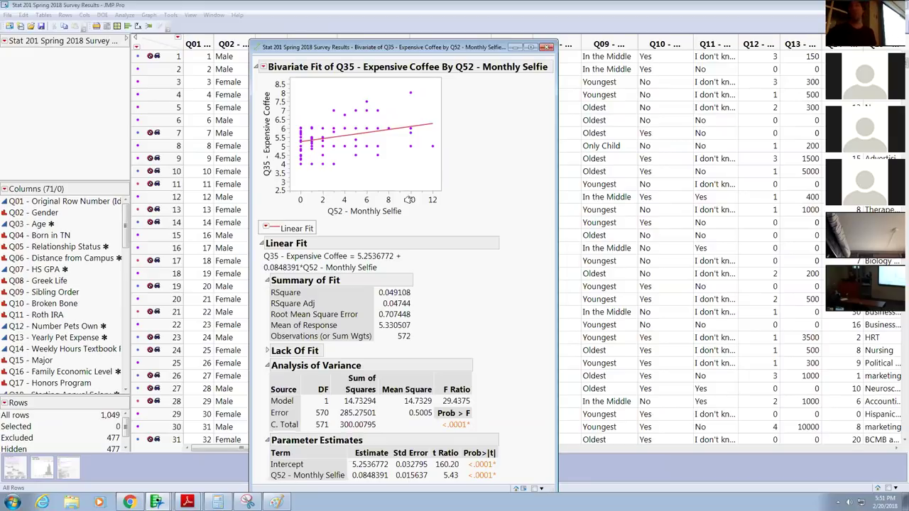
Step: Plot the residuals for the linear fit and return to the scatterplot and fit statistics
{"action": "left_click", "coordinate": [264, 229]}
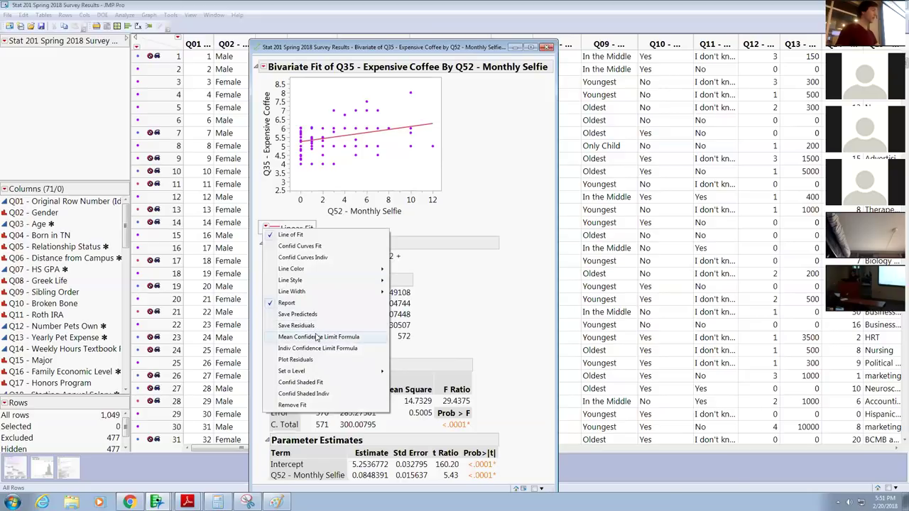
{"action": "left_click", "coordinate": [295, 359]}
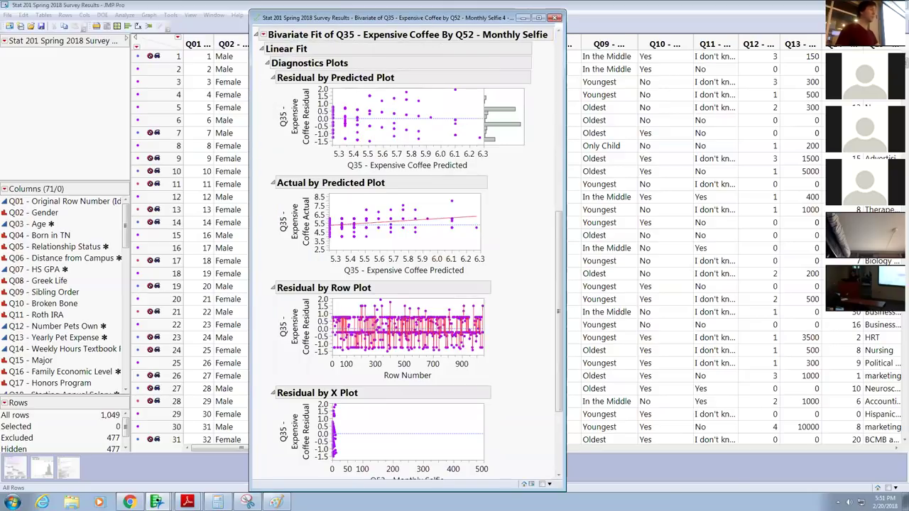
{"action": "scroll", "coordinate": [400, 279], "scroll_direction": "up", "scroll_amount": 8}
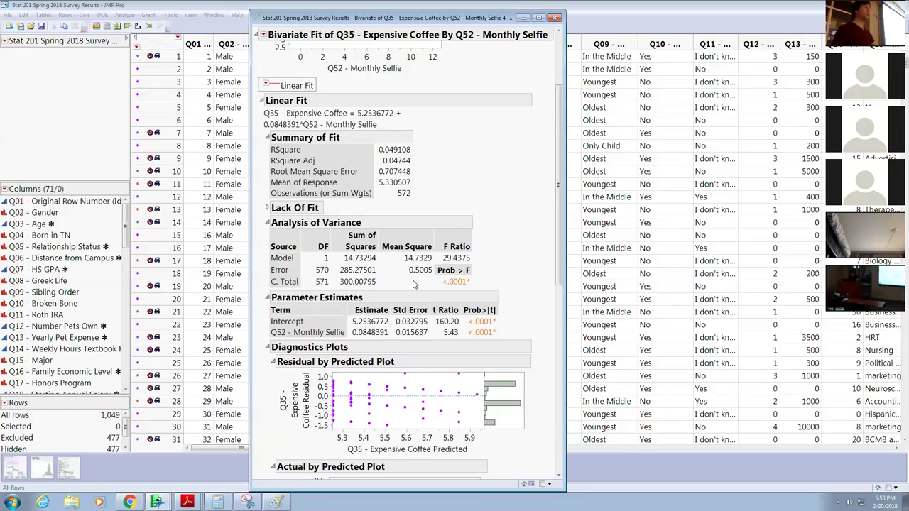
{"action": "scroll", "coordinate": [413, 285], "scroll_direction": "up", "scroll_amount": 3}
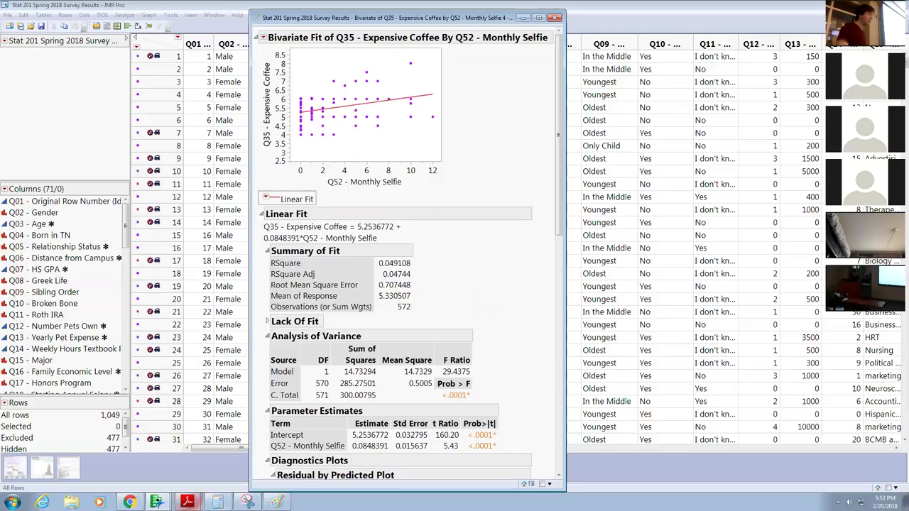
Step: Switch to Calculator, compute the square root of the RSquare value 0.049108, and place the calculator beside the report
{"action": "left_click", "coordinate": [217, 502]}
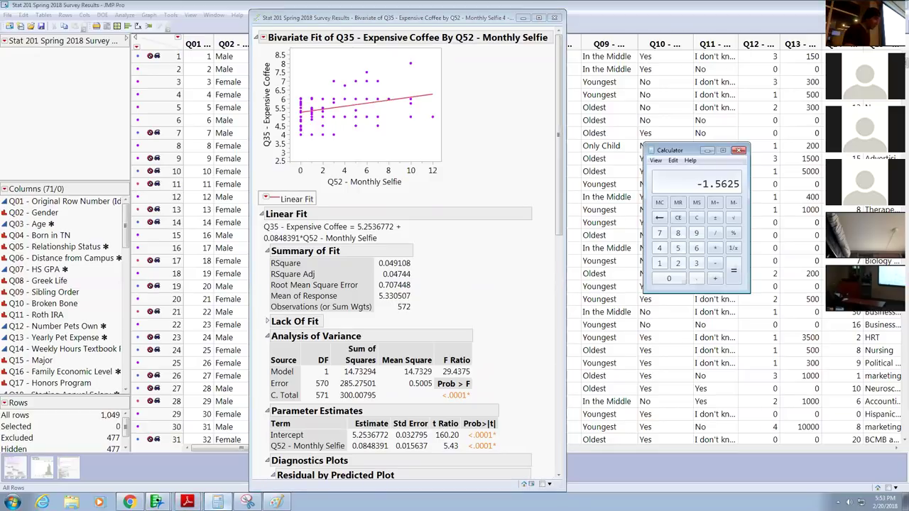
{"action": "type", "text": "0.049108"}
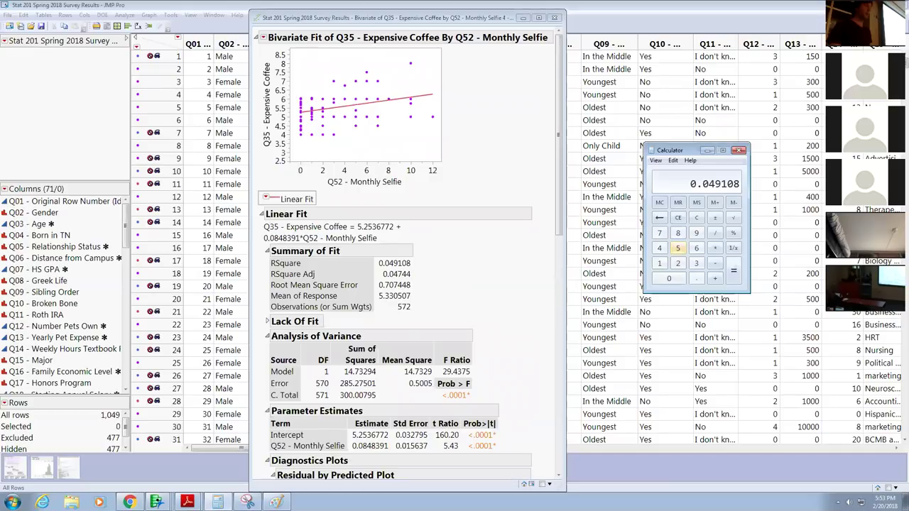
{"action": "key", "text": "at"}
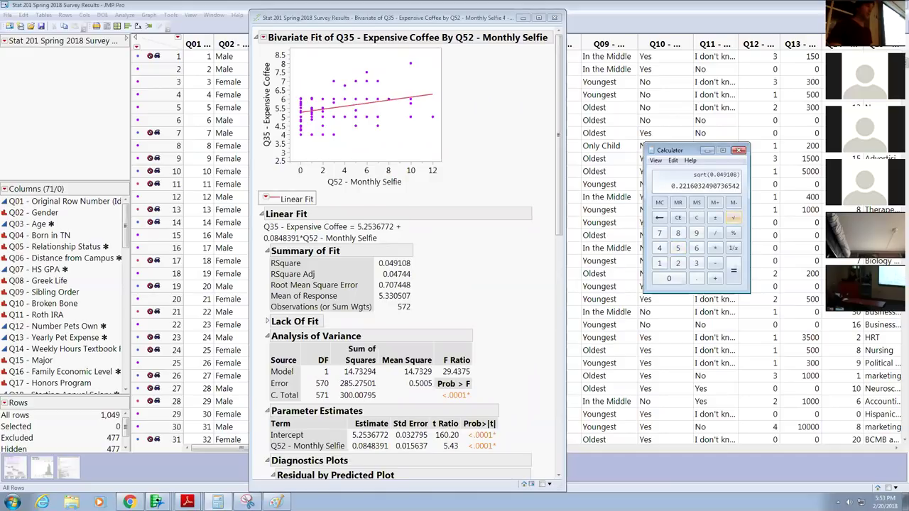
{"action": "left_click_drag", "start_coordinate": [687, 153], "coordinate": [622, 191]}
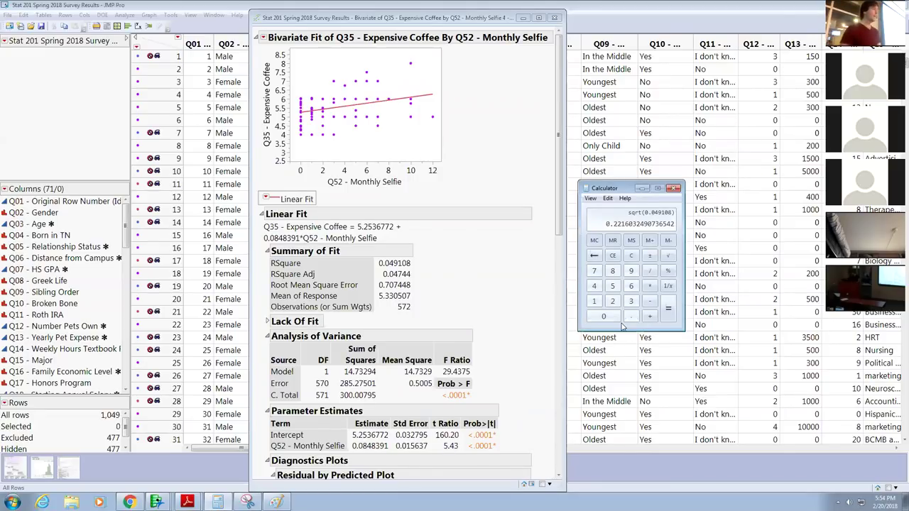
Step: Remove the Q35 prefix from the linear fit equation and shorten its intercept to 5.25
{"action": "left_click", "coordinate": [465, 279]}
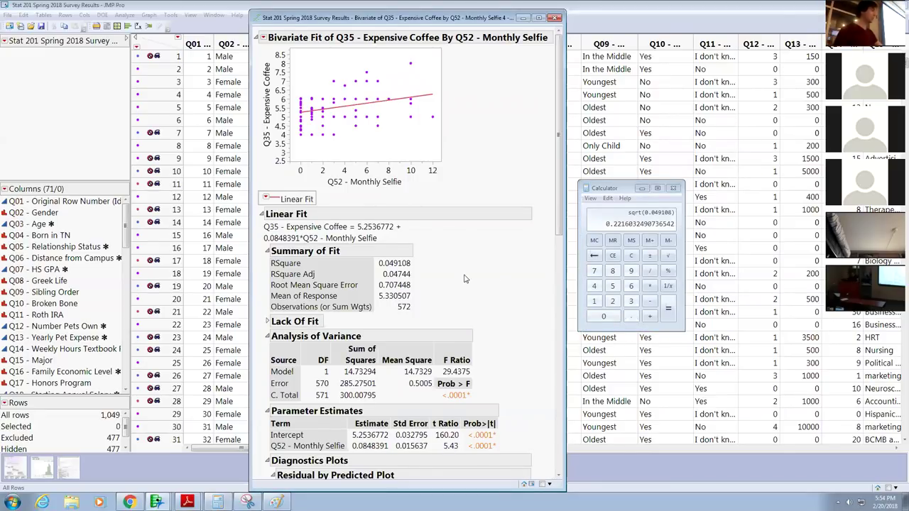
{"action": "left_click", "coordinate": [275, 226]}
{"action": "left_click", "coordinate": [276, 226]}
{"action": "left_click_drag", "start_coordinate": [287, 226], "coordinate": [259, 229]}
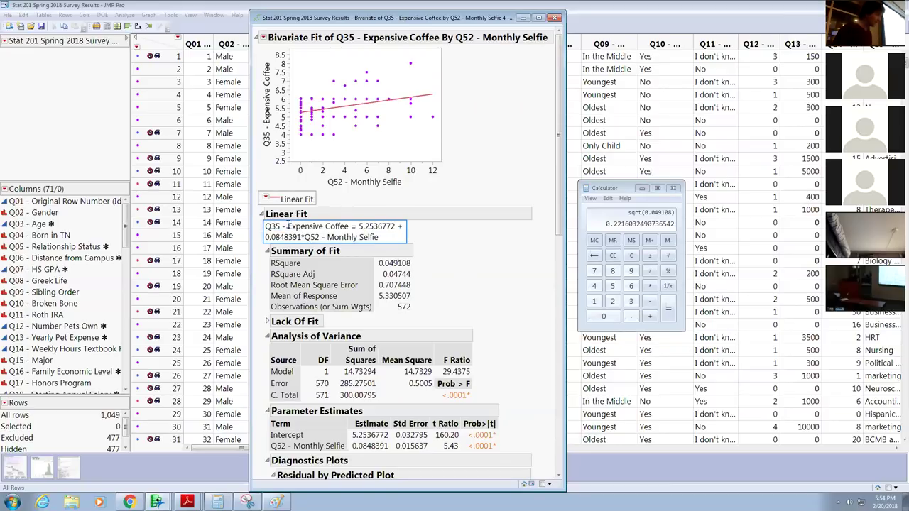
{"action": "key", "text": "Delete"}
{"action": "key", "text": "End"}
{"action": "key", "text": "Left"}
{"action": "key", "text": "BackSpace"}
{"action": "key", "text": "BackSpace"}
{"action": "key", "text": "BackSpace"}
{"action": "key", "text": "BackSpace"}
{"action": "key", "text": "BackSpace"}
{"action": "key", "text": "BackSpace"}
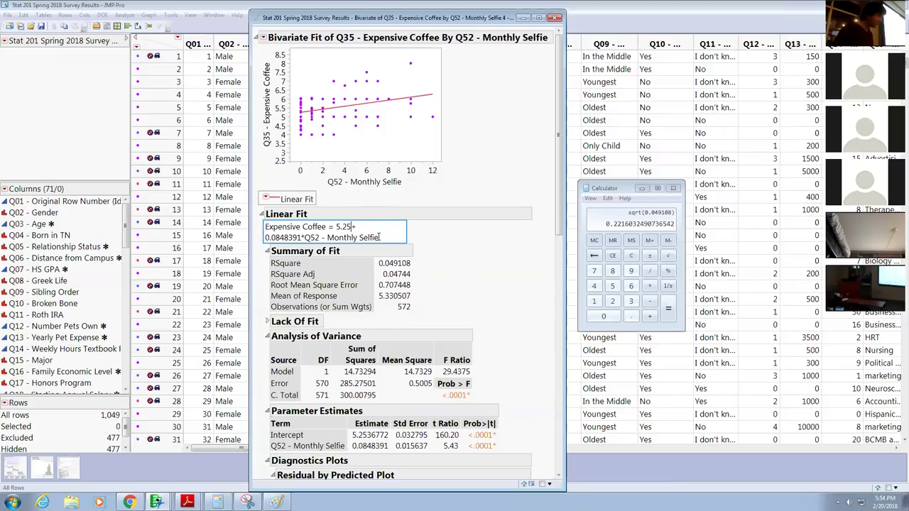
Step: Shorten the equation's slope to 0.084 and remove the Q52 prefix before Monthly Selfie
{"action": "left_click_drag", "start_coordinate": [322, 237], "coordinate": [263, 237]}
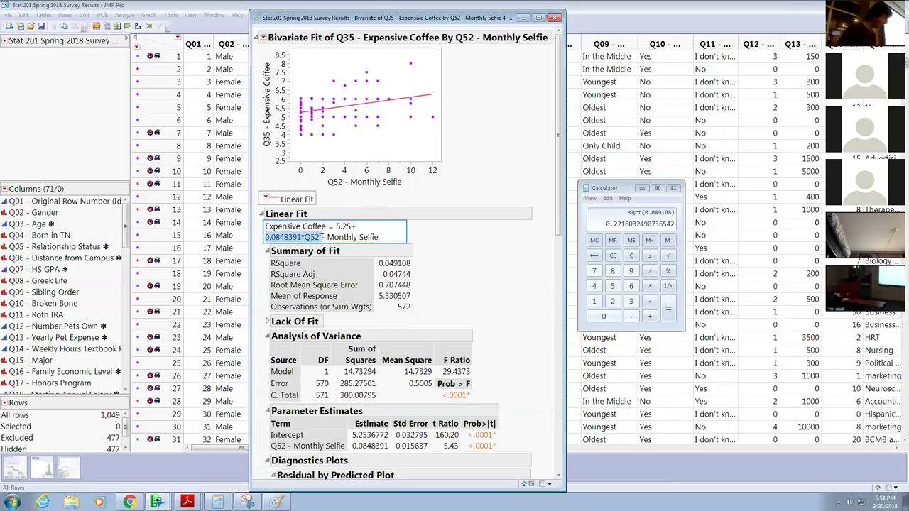
{"action": "key", "text": "Delete"}
{"action": "key", "text": "ctrl+z"}
{"action": "key", "text": "Right"}
{"action": "left_click", "coordinate": [301, 237]}
{"action": "key", "text": "BackSpace"}
{"action": "key", "text": "BackSpace"}
{"action": "key", "text": "BackSpace"}
{"action": "key", "text": "BackSpace"}
{"action": "key", "text": "Right"}
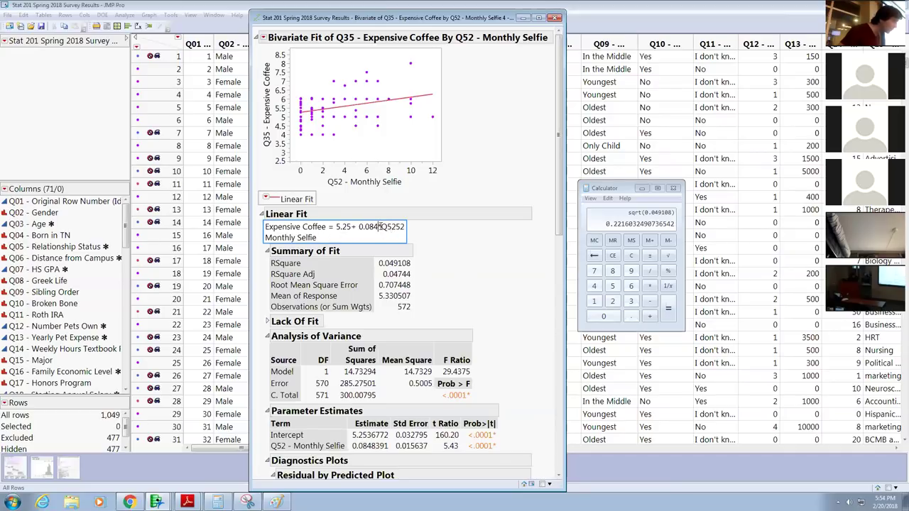
{"action": "key", "text": "Delete"}
{"action": "key", "text": "Delete"}
{"action": "key", "text": "Delete"}
{"action": "key", "text": "Right"}
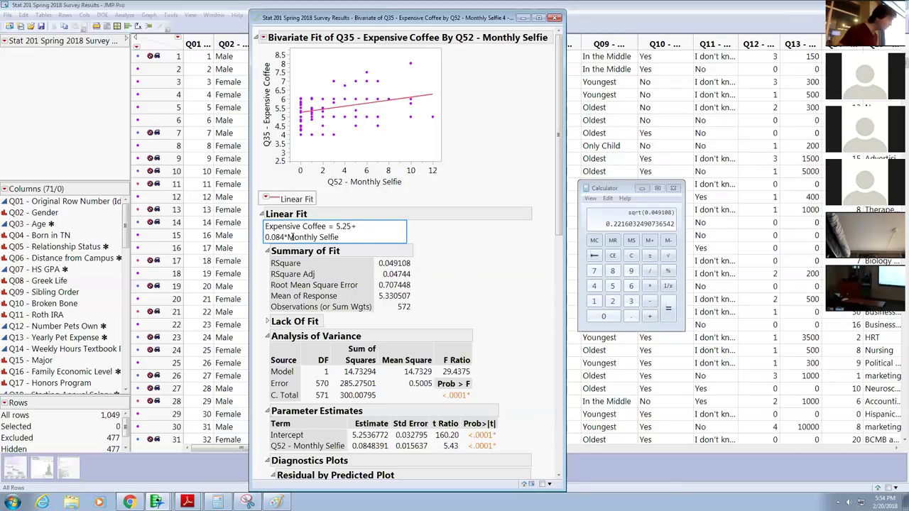
Step: Abbreviate Monthly Selfie to MSelf in the equation and add a space before the plus sign
{"action": "key", "text": "shift+End"}
{"action": "type", "text": "S"}
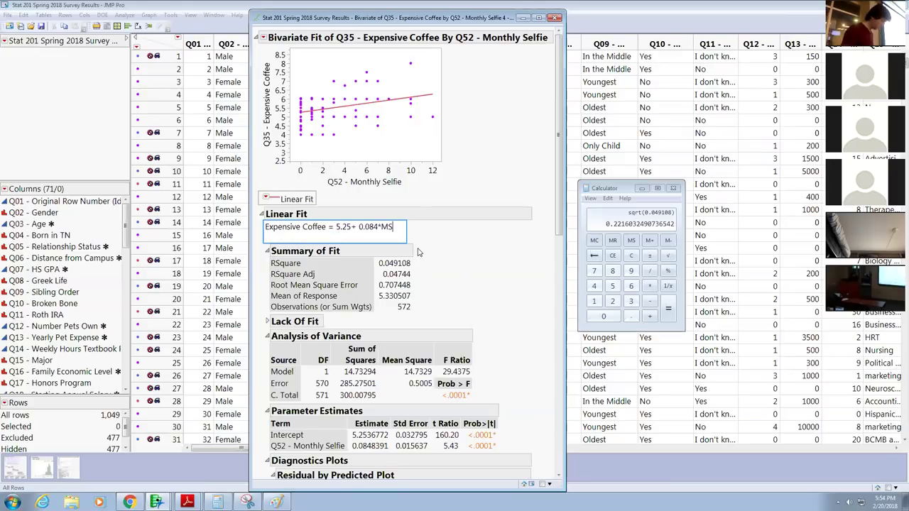
{"action": "type", "text": "elf"}
{"action": "left_click", "coordinate": [430, 254]}
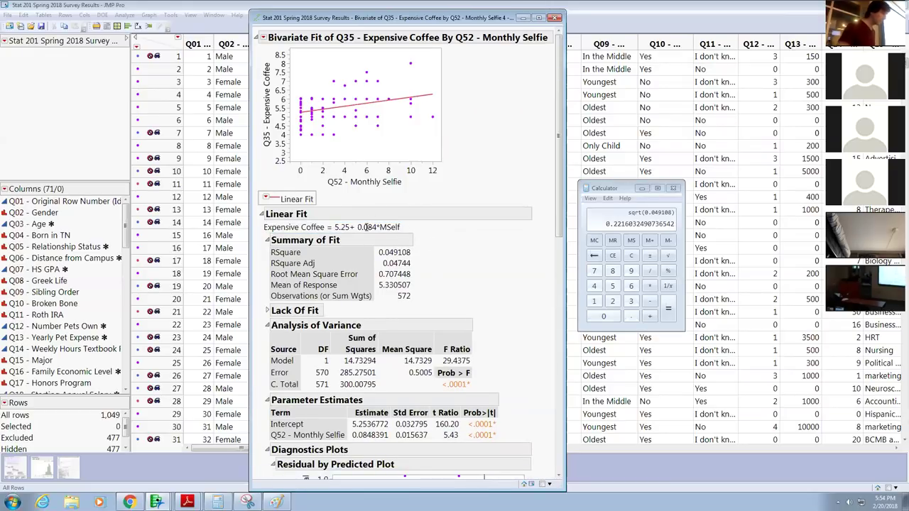
{"action": "left_click", "coordinate": [374, 224]}
{"action": "left_click", "coordinate": [351, 228]}
{"action": "left_click", "coordinate": [446, 237]}
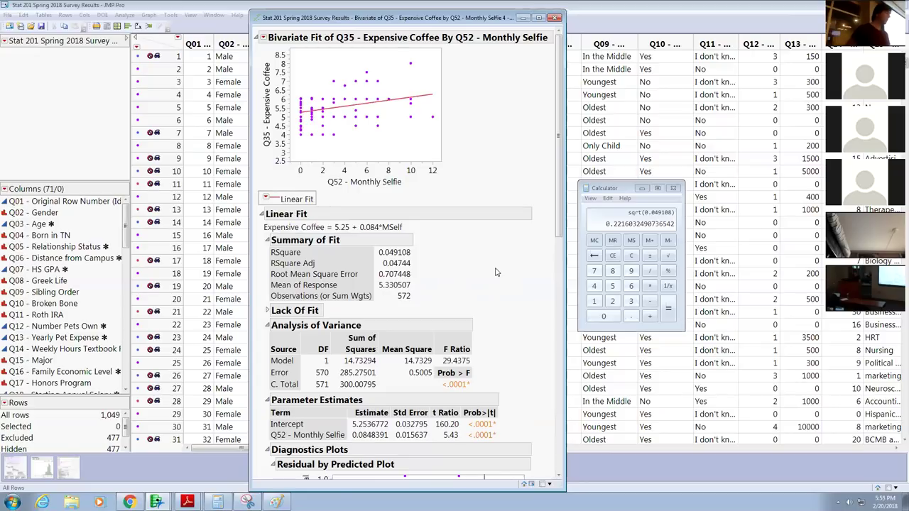
Step: Enlarge the report text and highlight the 5.25 intercept in the linear fit equation
{"action": "scroll", "coordinate": [496, 272], "scroll_direction": "up", "scroll_amount": 4}
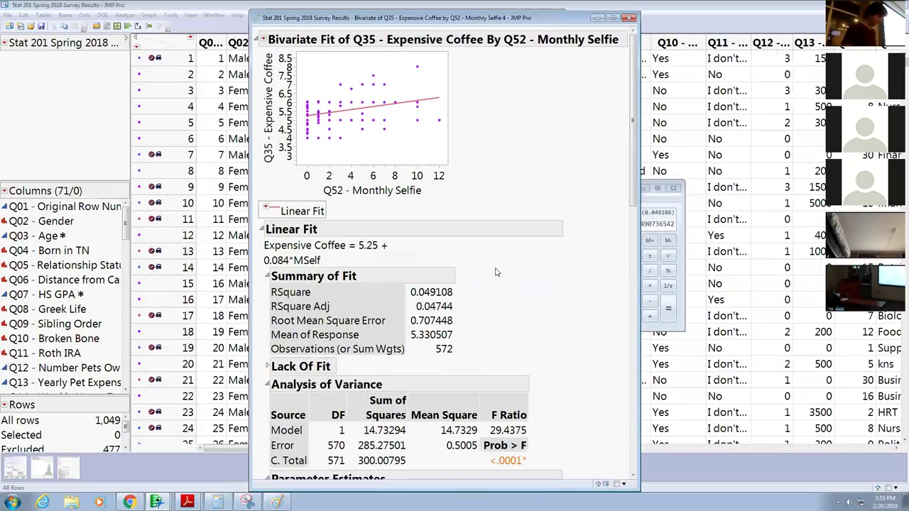
{"action": "scroll", "coordinate": [496, 272], "scroll_direction": "down", "scroll_amount": 3}
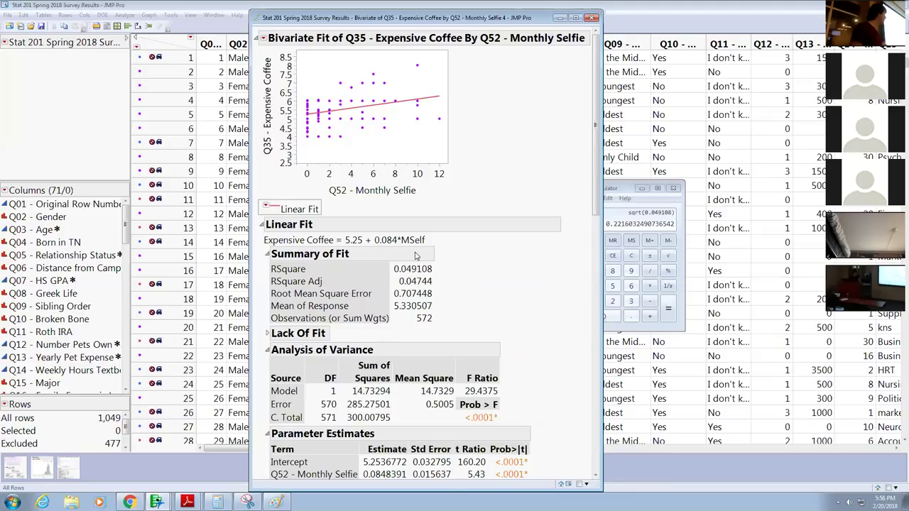
{"action": "left_click", "coordinate": [345, 240]}
{"action": "left_click", "coordinate": [346, 240]}
{"action": "left_click_drag", "start_coordinate": [346, 240], "coordinate": [363, 240]}
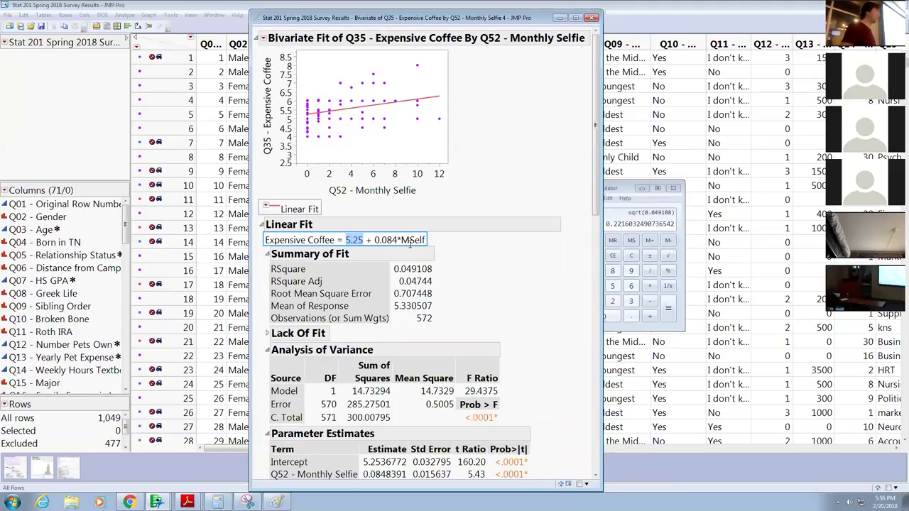
{"action": "left_click", "coordinate": [365, 241]}
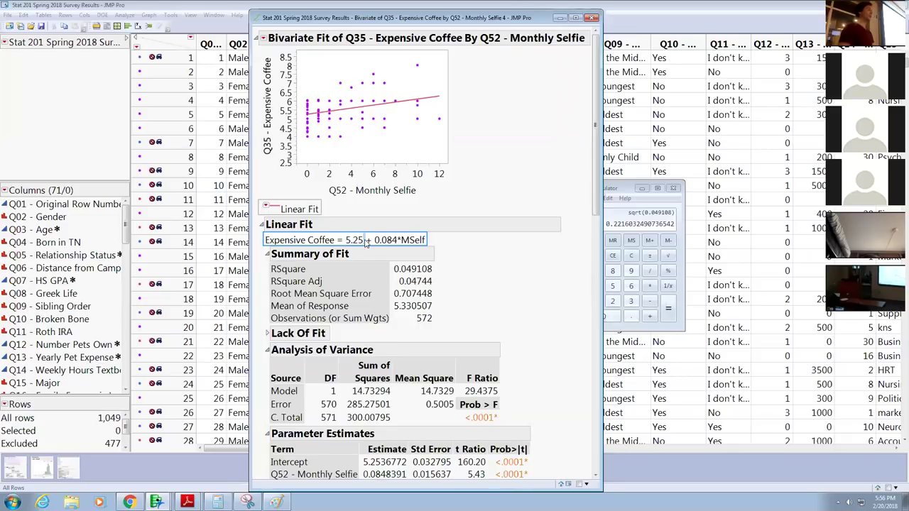
Step: Try substituting 0 for MSelf in the linear fit equation, and undo the substitution
{"action": "left_click_drag", "start_coordinate": [401, 240], "coordinate": [460, 244]}
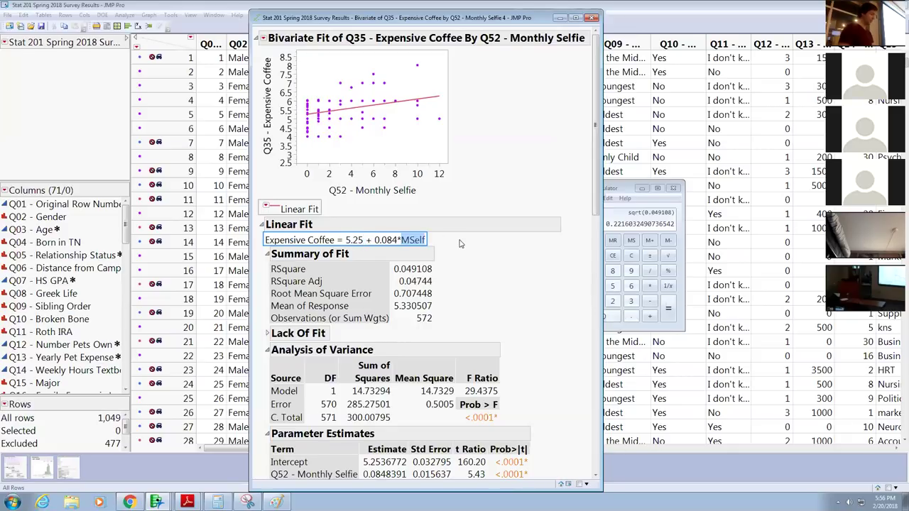
{"action": "type", "text": "0"}
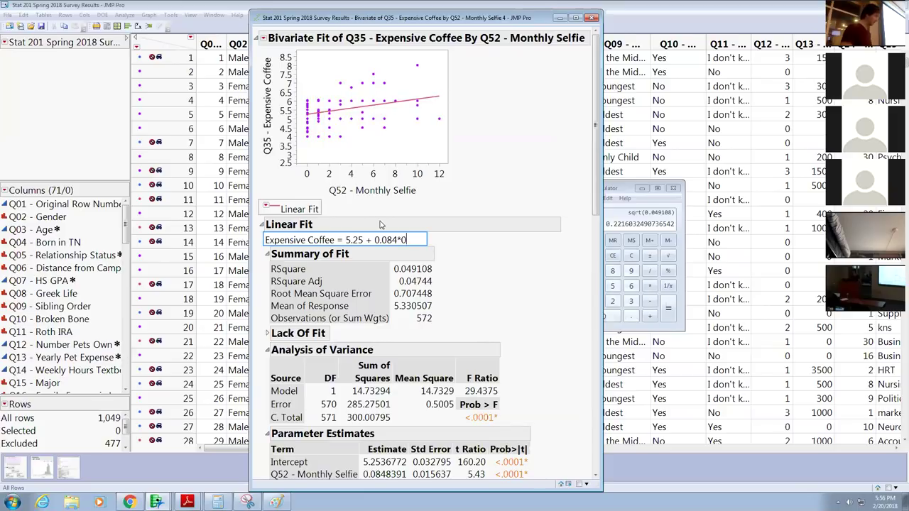
{"action": "key", "text": "ctrl+z"}
{"action": "left_click", "coordinate": [451, 249]}
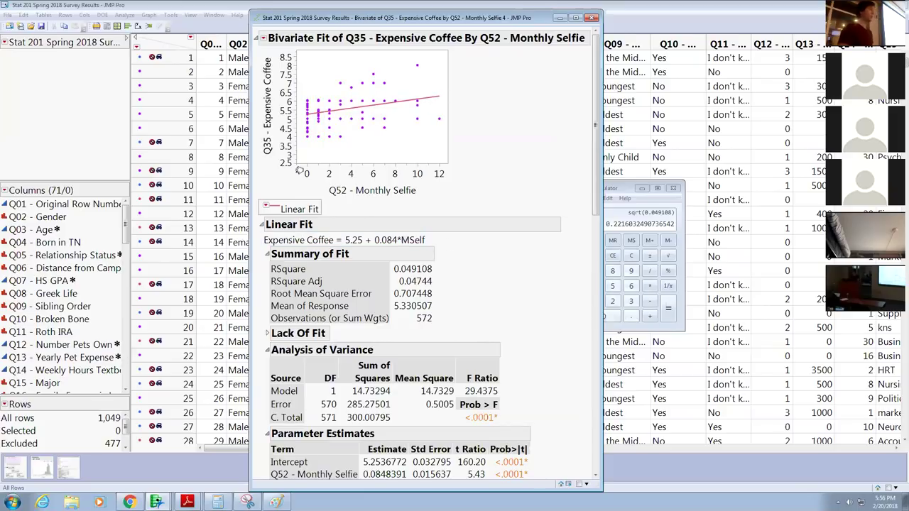
Step: Shift the scatterplot's Monthly Selfie axis so it starts at about 0, and move the calculator farther from the report
{"action": "left_click_drag", "start_coordinate": [302, 172], "coordinate": [297, 173]}
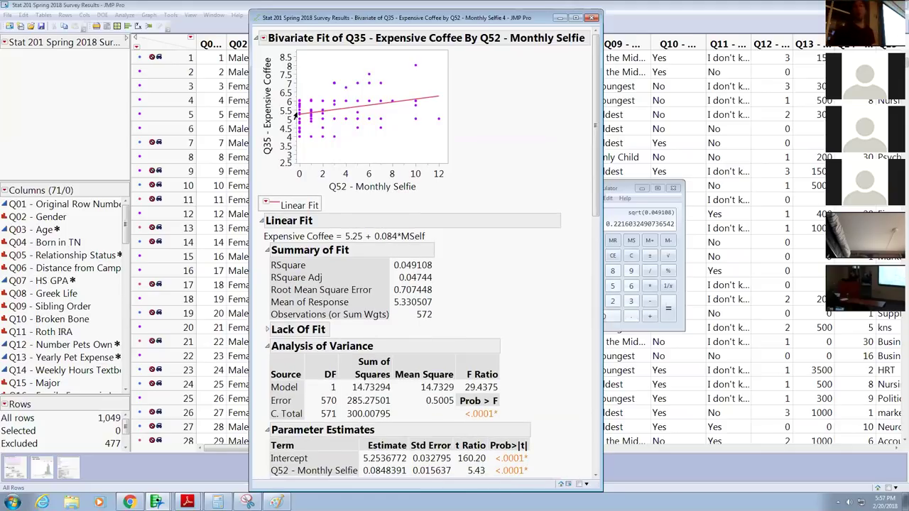
{"action": "mouse_move", "coordinate": [296, 115]}
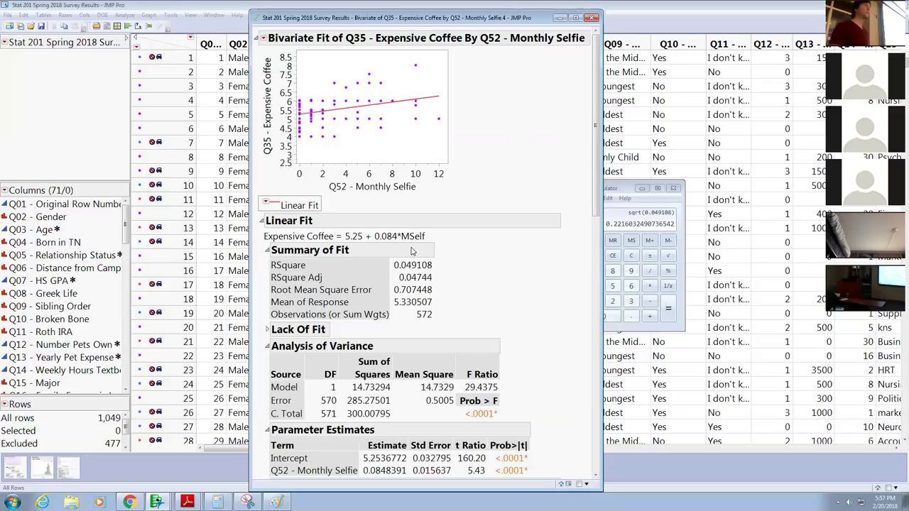
{"action": "left_click", "coordinate": [620, 191]}
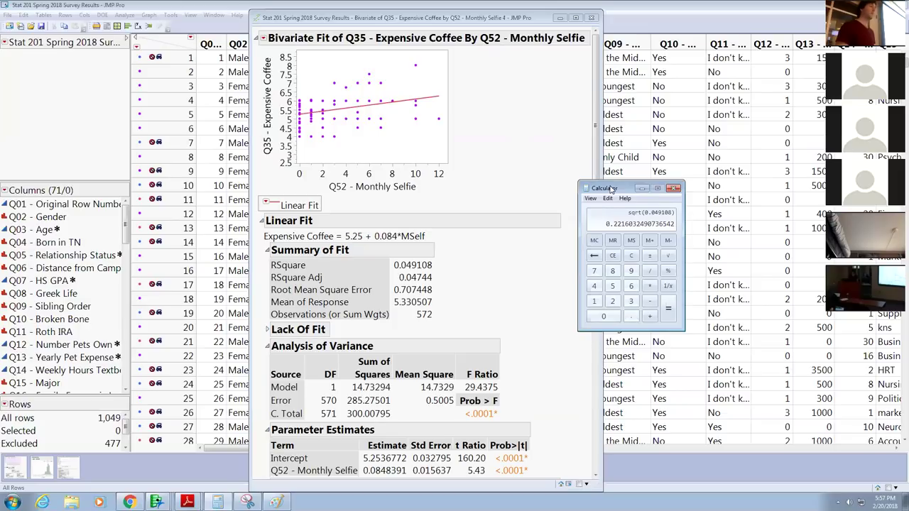
{"action": "left_click_drag", "start_coordinate": [611, 189], "coordinate": [632, 183]}
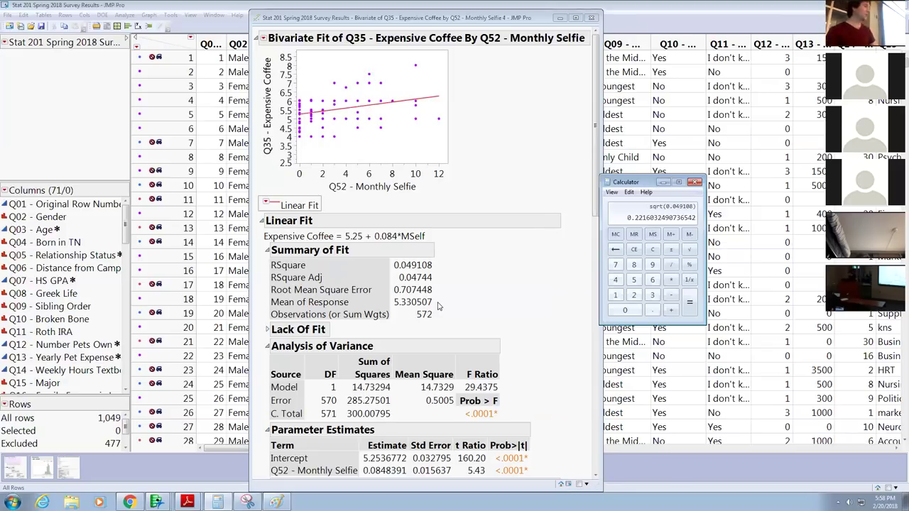
{"action": "left_click", "coordinate": [481, 291]}
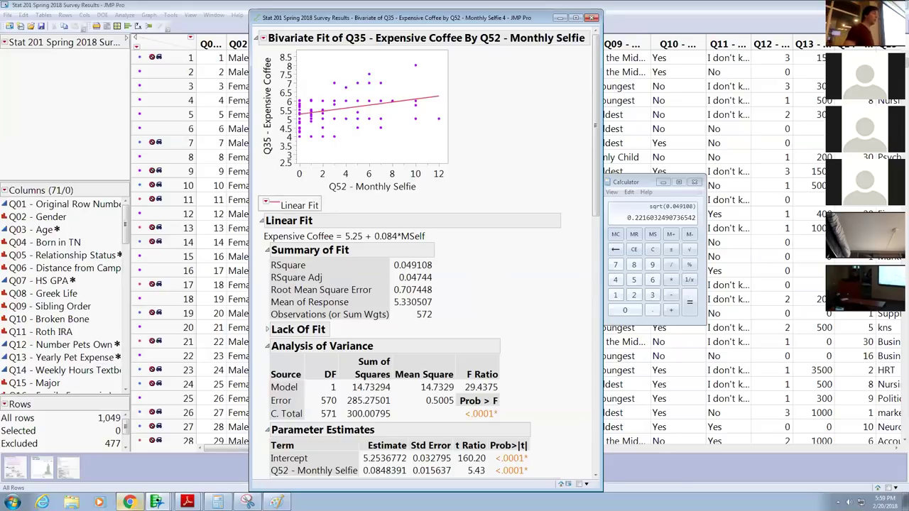
Step: Switch to the Exam Preparation page in Chrome and start the "Regression - Test 1 Review - Question 13" video from the playlist
{"action": "left_click", "coordinate": [128, 502]}
{"action": "left_click", "coordinate": [333, 7]}
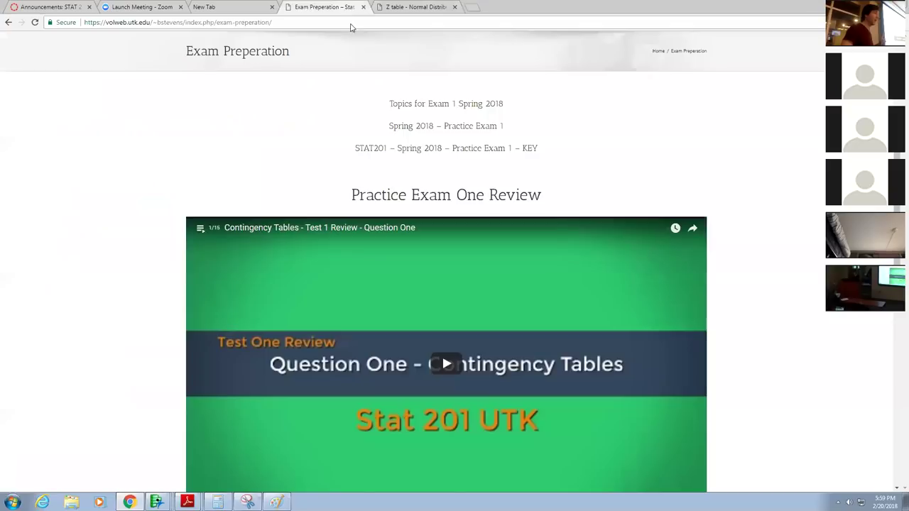
{"action": "left_click", "coordinate": [201, 228]}
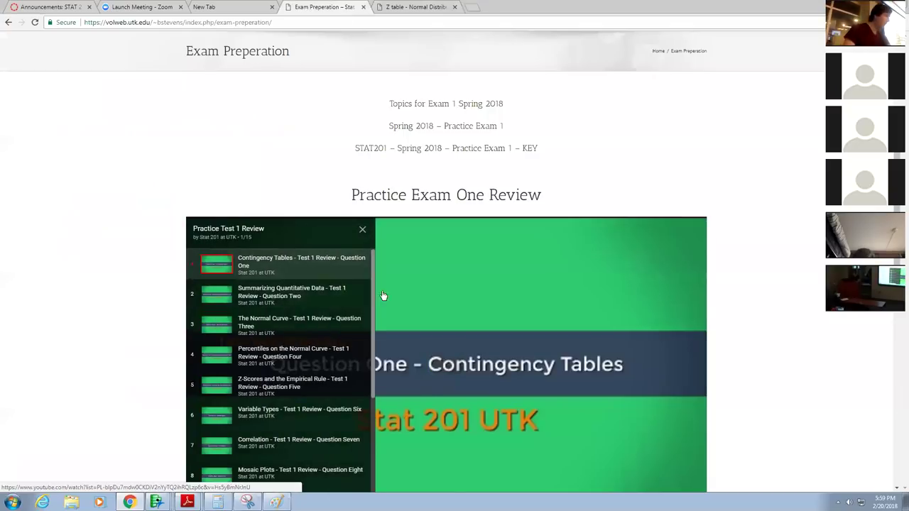
{"action": "scroll", "coordinate": [335, 334], "scroll_direction": "down", "scroll_amount": 4}
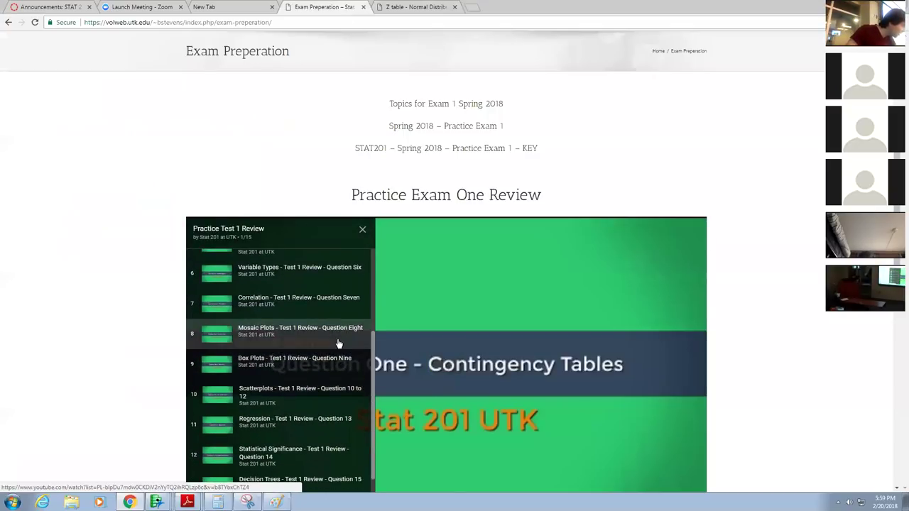
{"action": "scroll", "coordinate": [338, 366], "scroll_direction": "down", "scroll_amount": 1}
{"action": "left_click", "coordinate": [295, 373]}
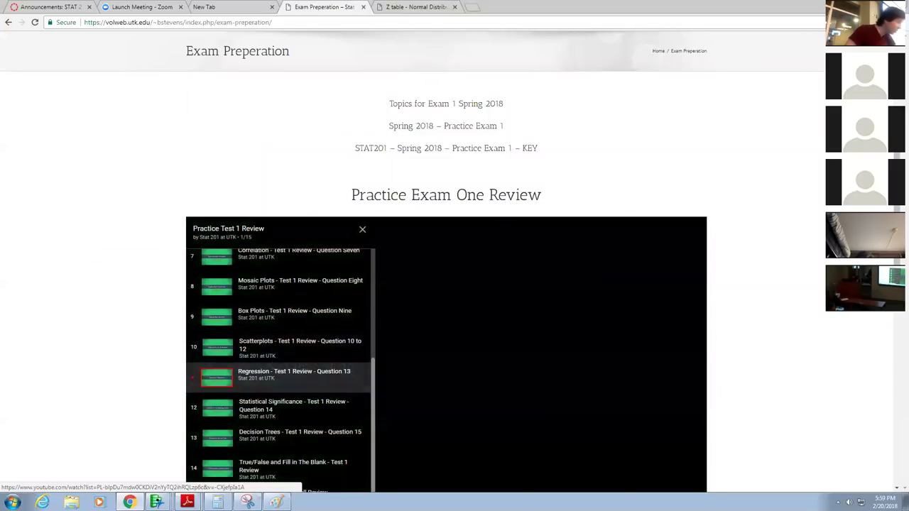
Step: Close the playlist and skim the Question 13 regression video through the residual, slope and intercept parts to about 5:05
{"action": "scroll", "coordinate": [294, 373], "scroll_direction": "down", "scroll_amount": 1}
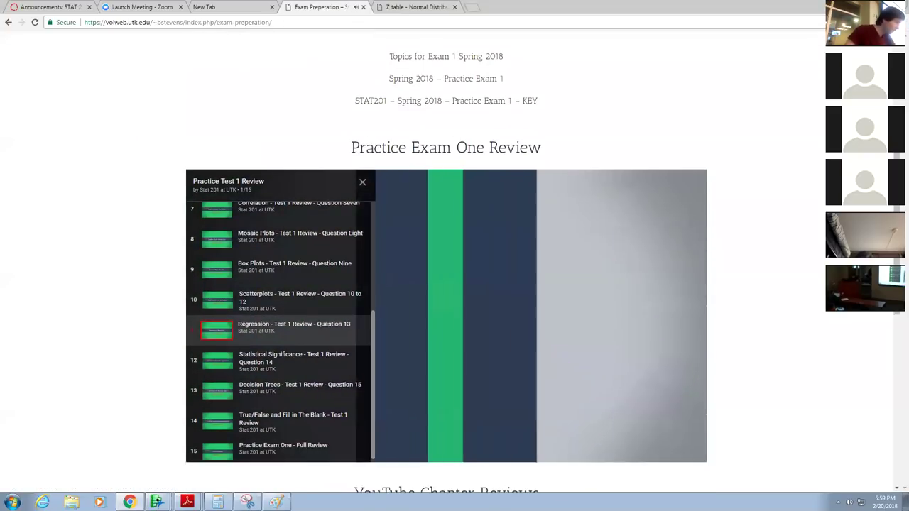
{"action": "left_click", "coordinate": [362, 183]}
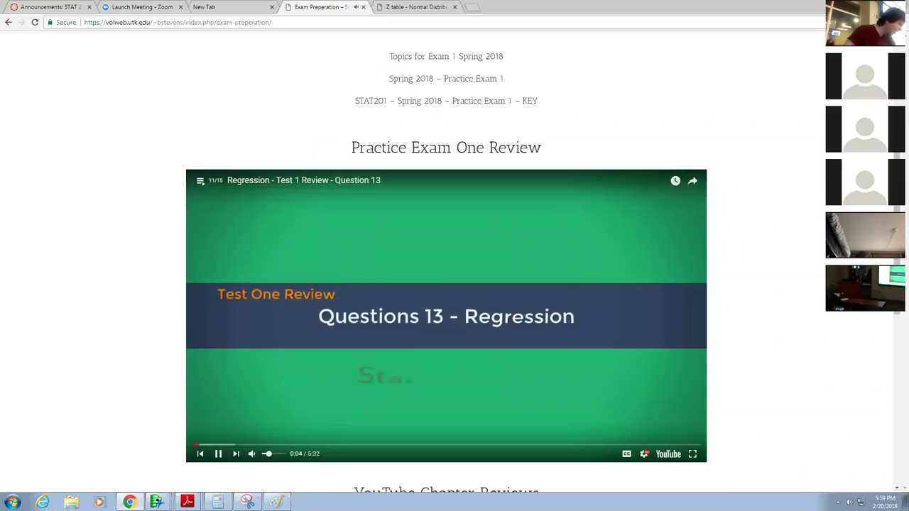
{"action": "left_click", "coordinate": [326, 445]}
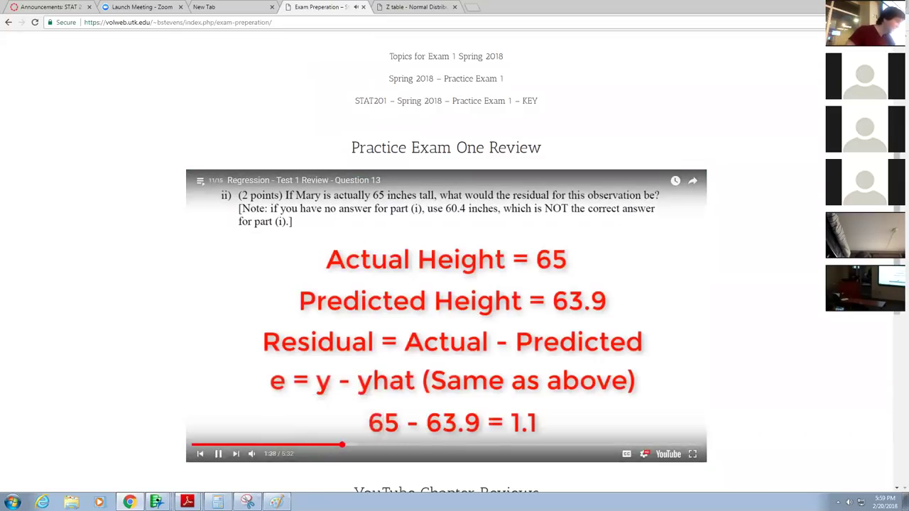
{"action": "left_click", "coordinate": [406, 444]}
{"action": "left_click_drag", "start_coordinate": [405, 444], "coordinate": [438, 445]}
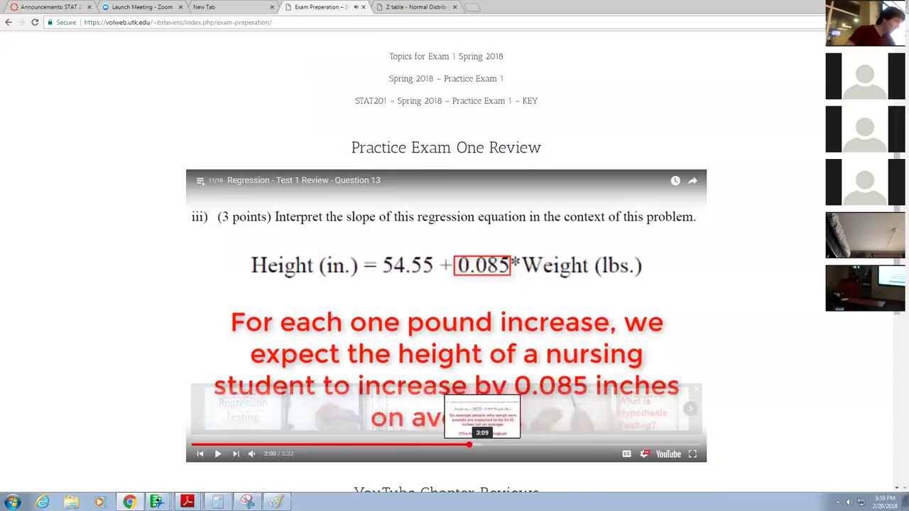
{"action": "left_click", "coordinate": [499, 444]}
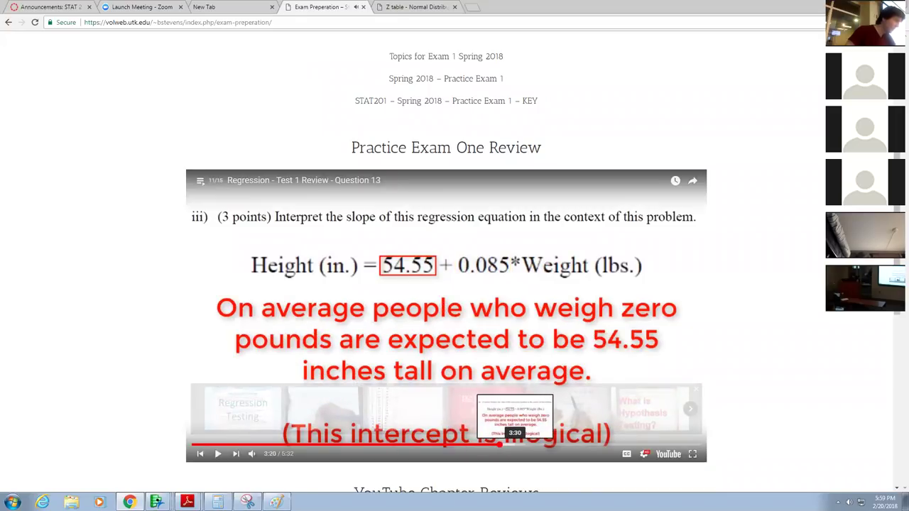
{"action": "left_click_drag", "start_coordinate": [499, 444], "coordinate": [660, 444]}
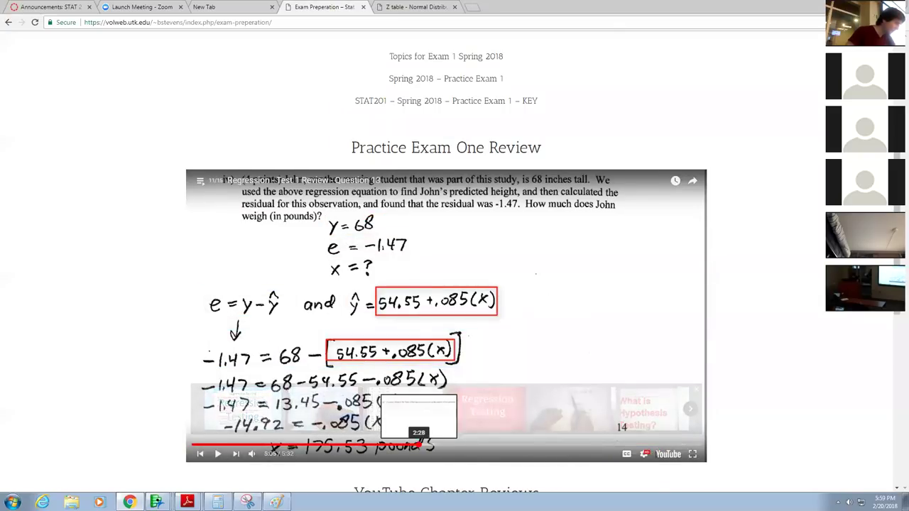
Step: Move the Question 13 video back to the slope interpretation at 2:51 and show it full screen
{"action": "left_click", "coordinate": [419, 445]}
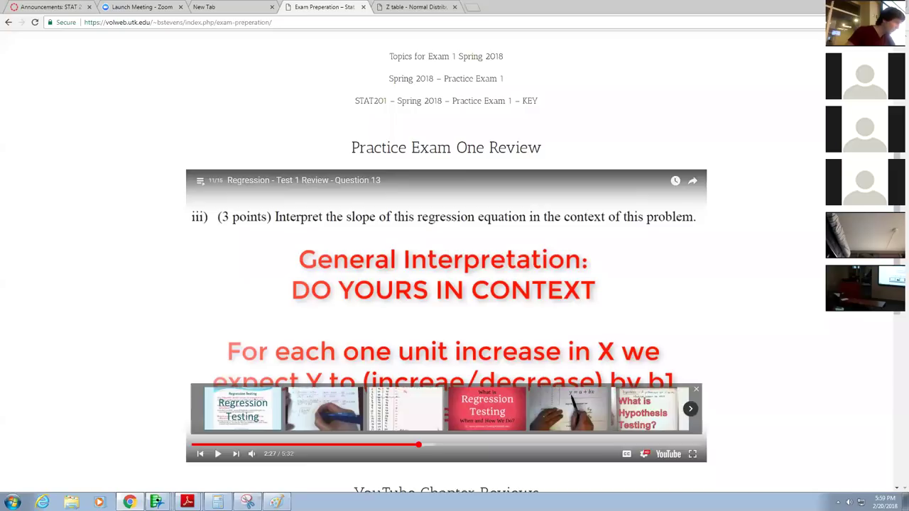
{"action": "left_click", "coordinate": [453, 445]}
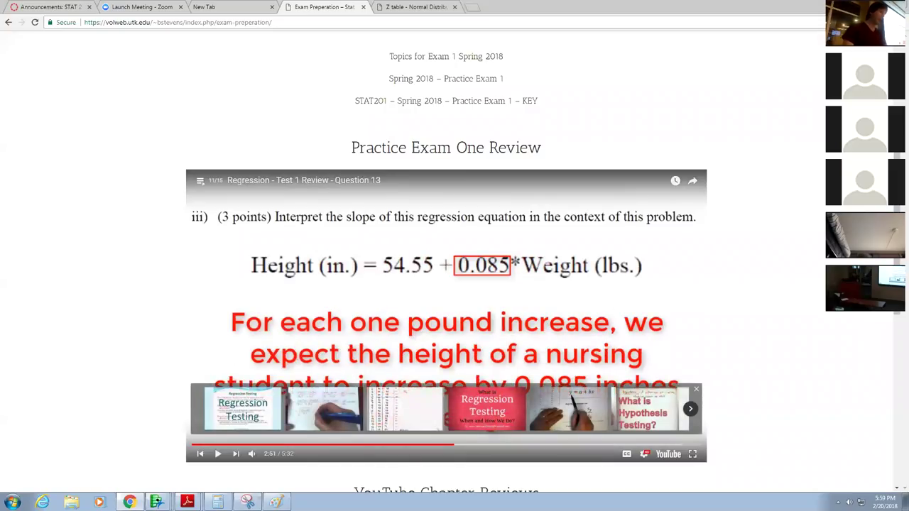
{"action": "left_click", "coordinate": [692, 454]}
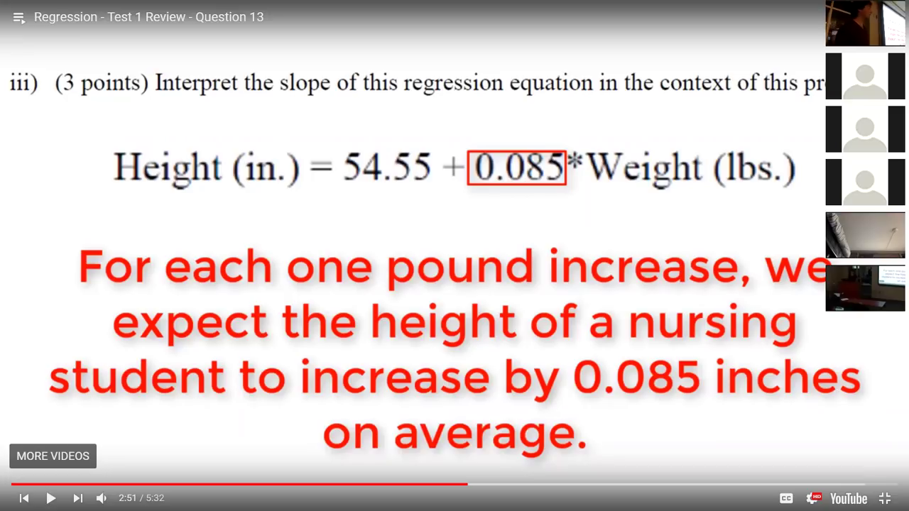
Step: Leave the full-screen video and switch to the JMP report of Expensive Coffee by Monthly Selfie
{"action": "key", "text": "alt+Tab"}
{"action": "key", "text": "alt+Tab"}
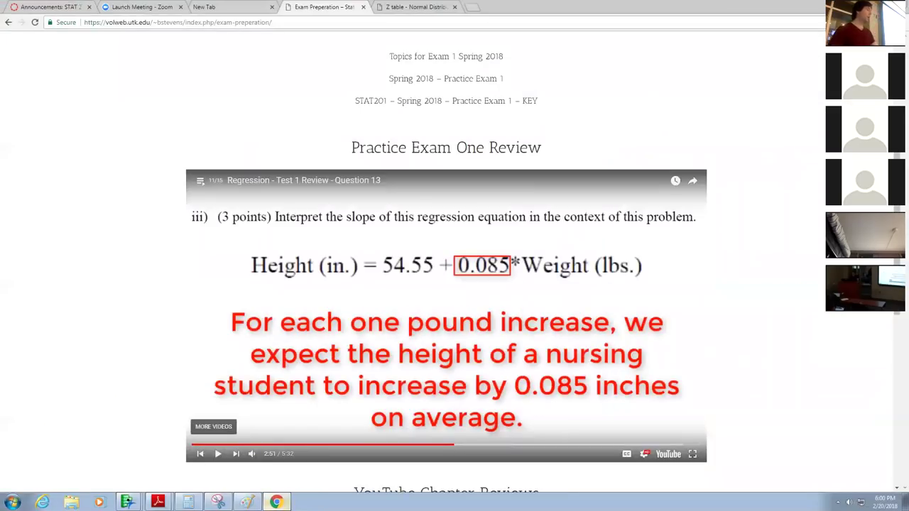
{"action": "key", "text": "alt+Tab"}
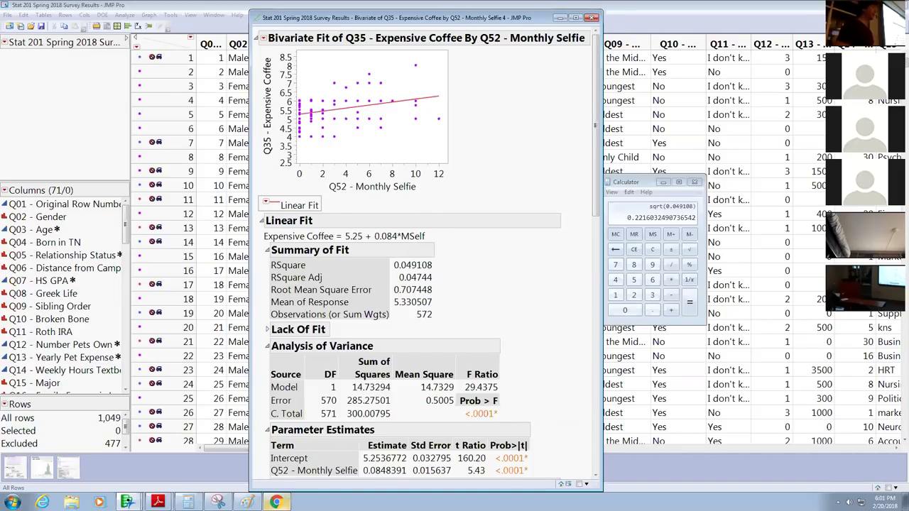
Step: Return to the Exam Preparation page in Chrome and start "Chapter 7 - Linear Correlation" from the YouTube Chapter Reviews playlist
{"action": "left_click", "coordinate": [276, 502]}
{"action": "scroll", "coordinate": [446, 256], "scroll_direction": "down", "scroll_amount": 3}
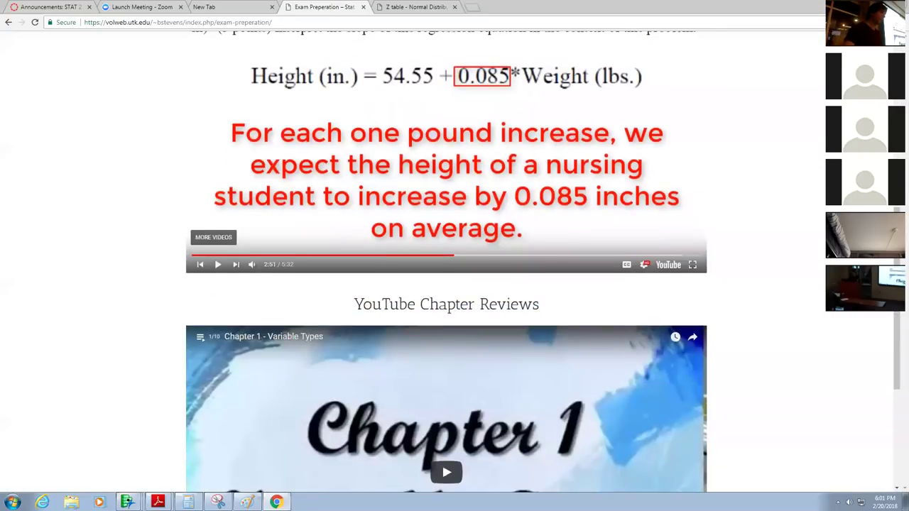
{"action": "scroll", "coordinate": [192, 149], "scroll_direction": "down", "scroll_amount": 3}
{"action": "left_click", "coordinate": [200, 147]}
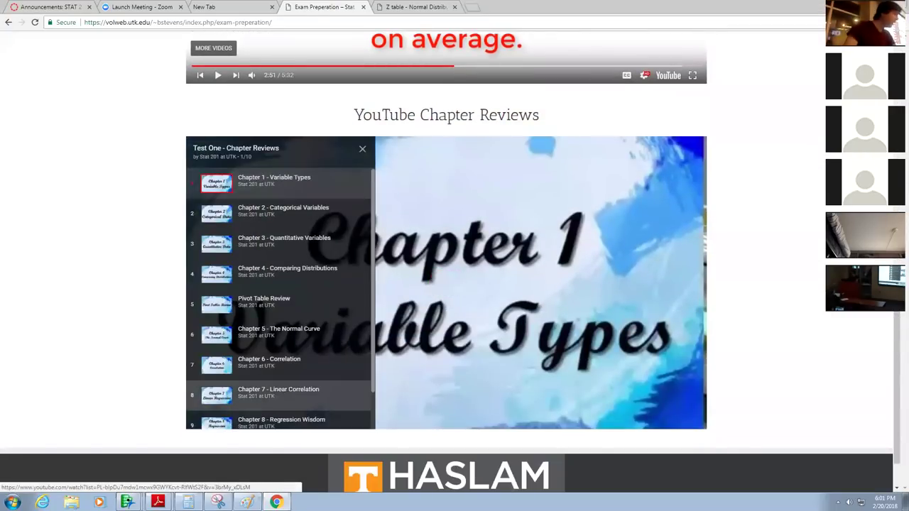
{"action": "left_click", "coordinate": [278, 392]}
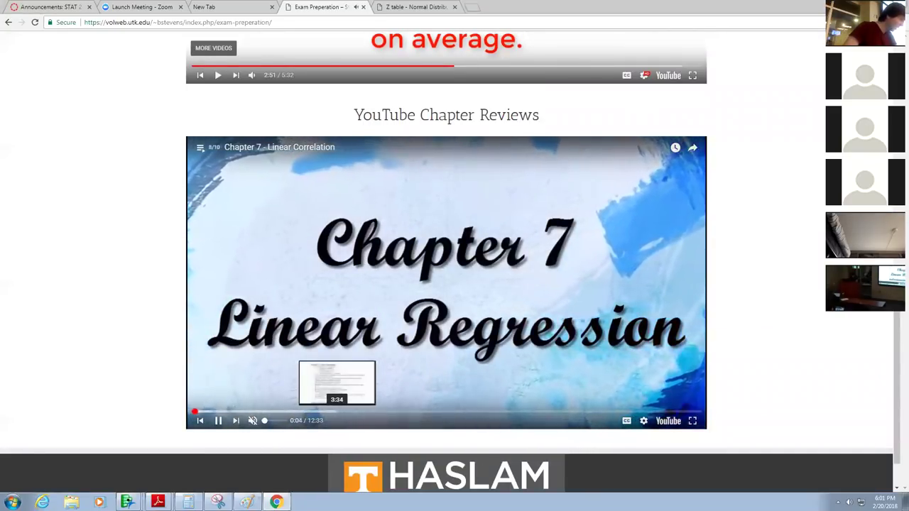
Step: Skip through the paused Chapter 7 video to the general slope interpretation at 7:03 and show it full screen
{"action": "left_click", "coordinate": [411, 412]}
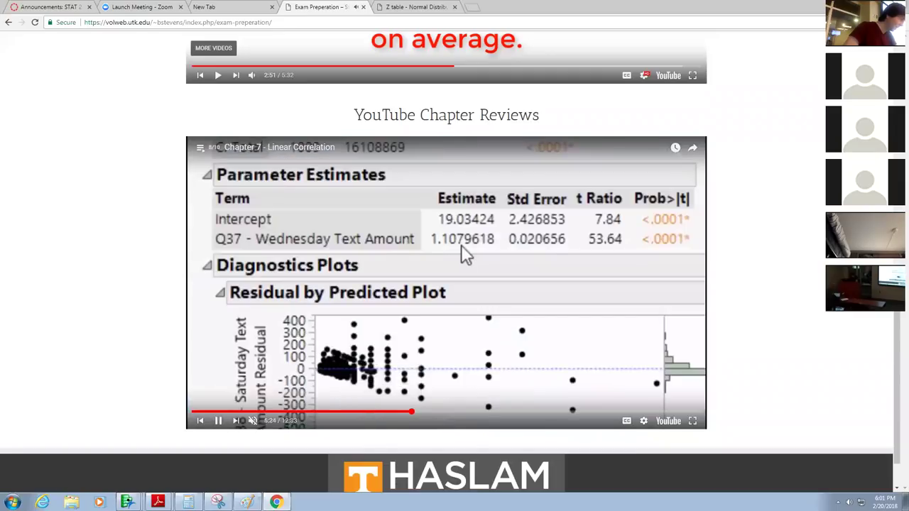
{"action": "left_click", "coordinate": [430, 412]}
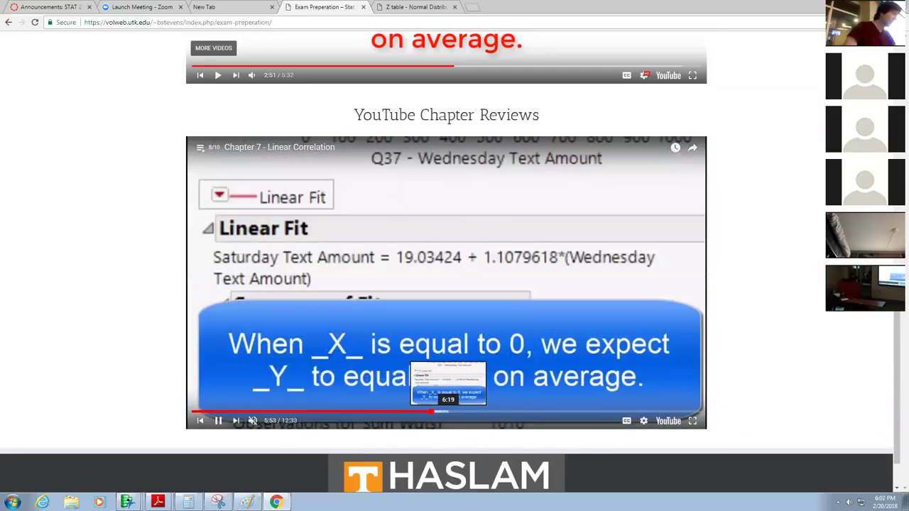
{"action": "key", "text": "space"}
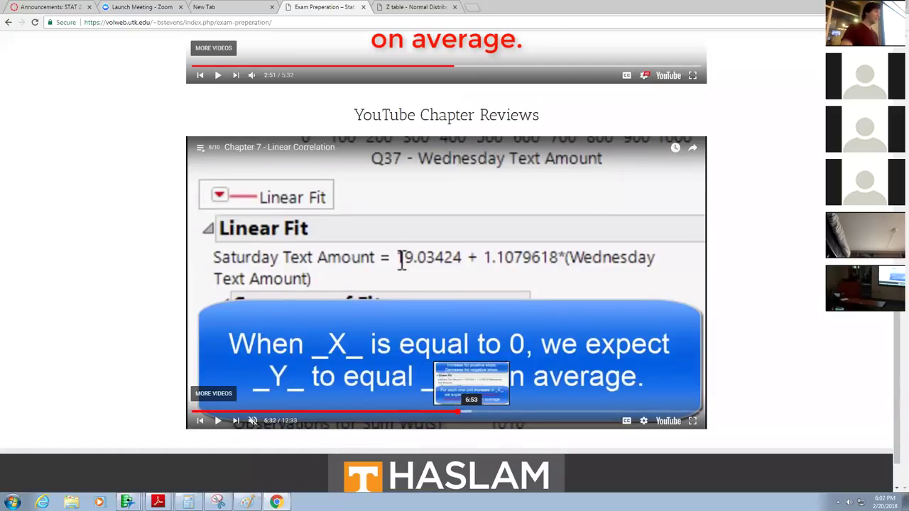
{"action": "left_click", "coordinate": [478, 412]}
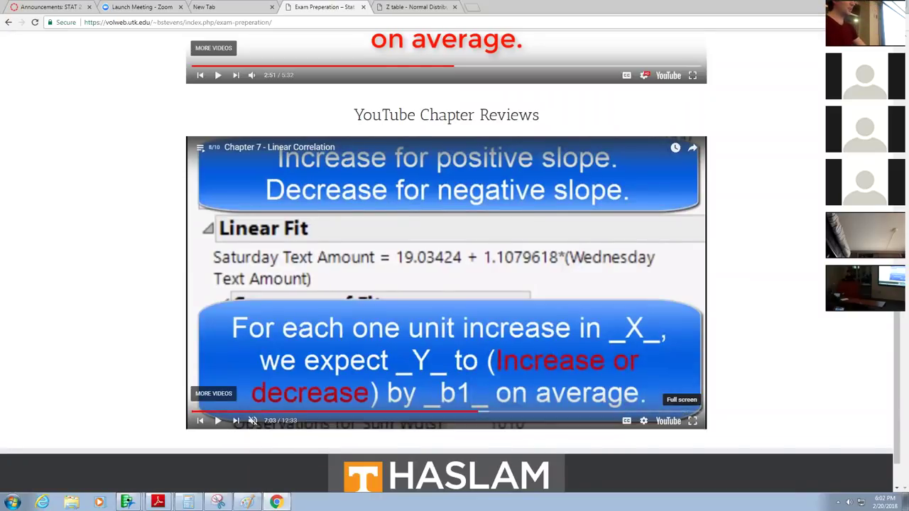
{"action": "left_click", "coordinate": [692, 421]}
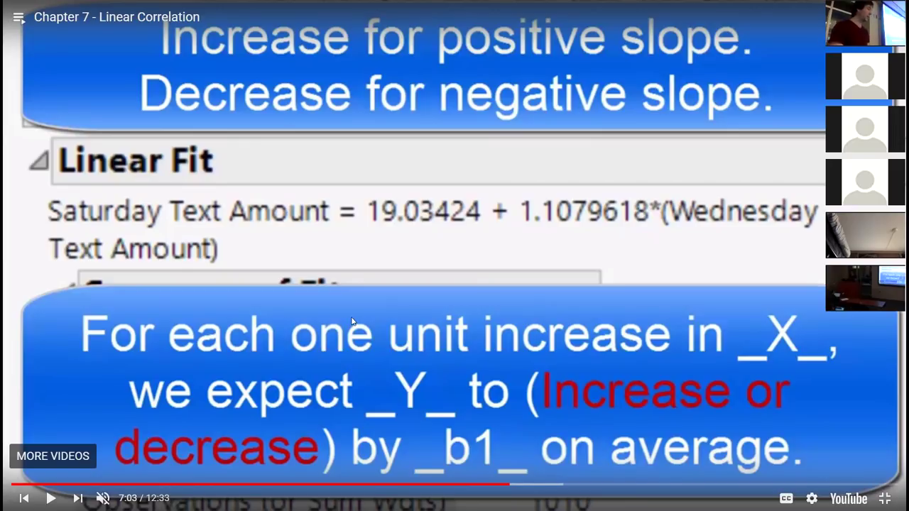
Step: Unmute the Chapter 7 video, play it louder until 7:10, pause it and leave full screen
{"action": "left_click", "coordinate": [103, 498]}
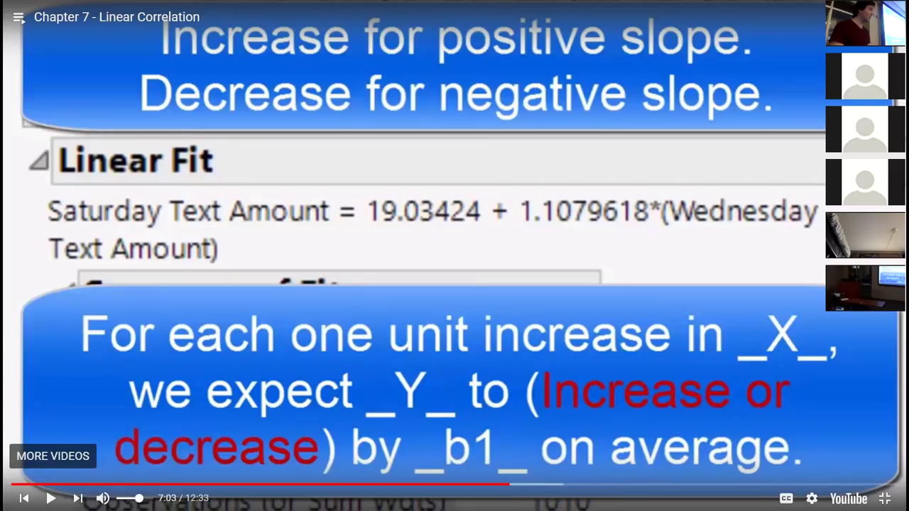
{"action": "left_click", "coordinate": [50, 498]}
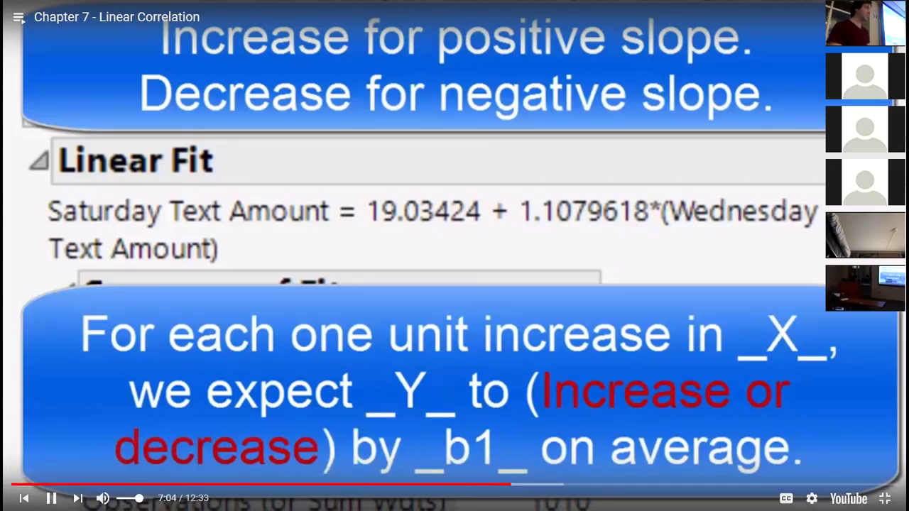
{"action": "key", "text": "Up"}
{"action": "key", "text": "Up"}
{"action": "key", "text": "Up"}
{"action": "key", "text": "Up"}
{"action": "key", "text": "Up"}
{"action": "left_click", "coordinate": [394, 315]}
{"action": "key", "text": "Escape"}
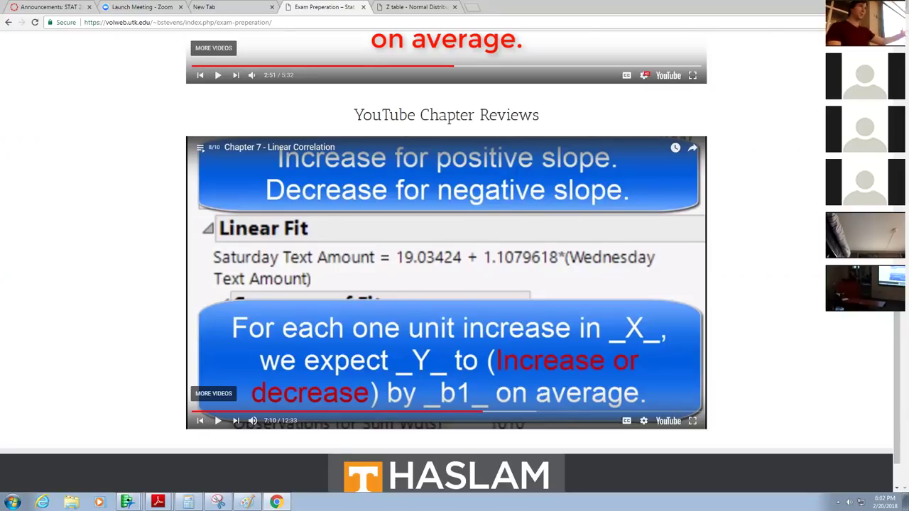
Step: Consult the Bivariate Fit report in JMP, and return to Chrome to reopen the Exam Preparation page from the site navigation
{"action": "key", "text": "alt+Tab"}
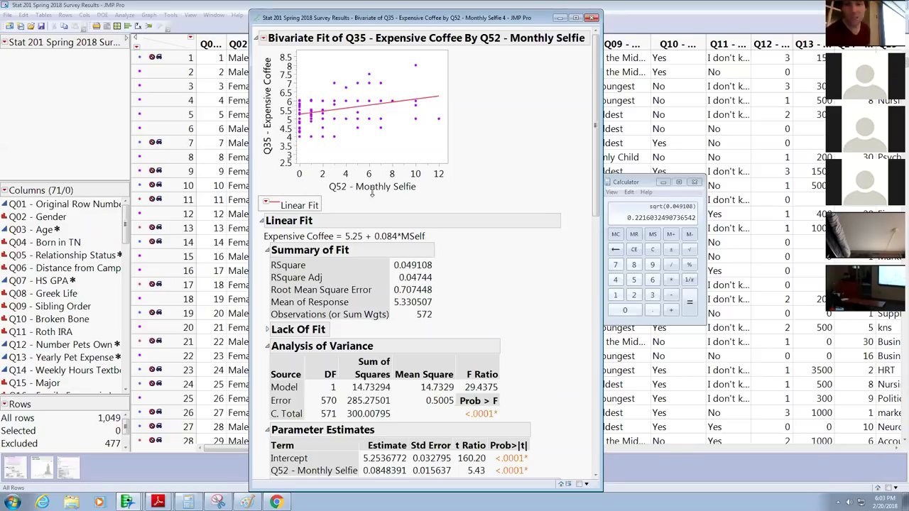
{"action": "key", "text": "alt+Tab"}
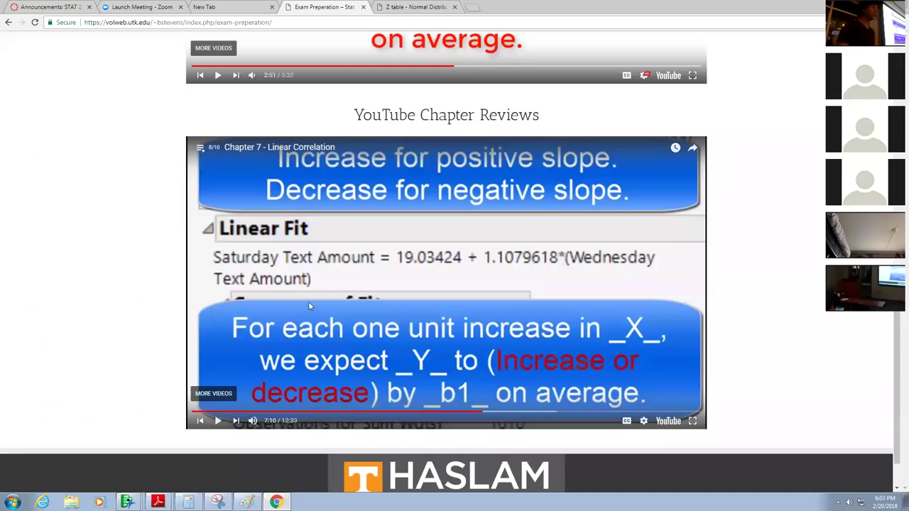
{"action": "scroll", "coordinate": [308, 305], "scroll_direction": "up", "scroll_amount": 10}
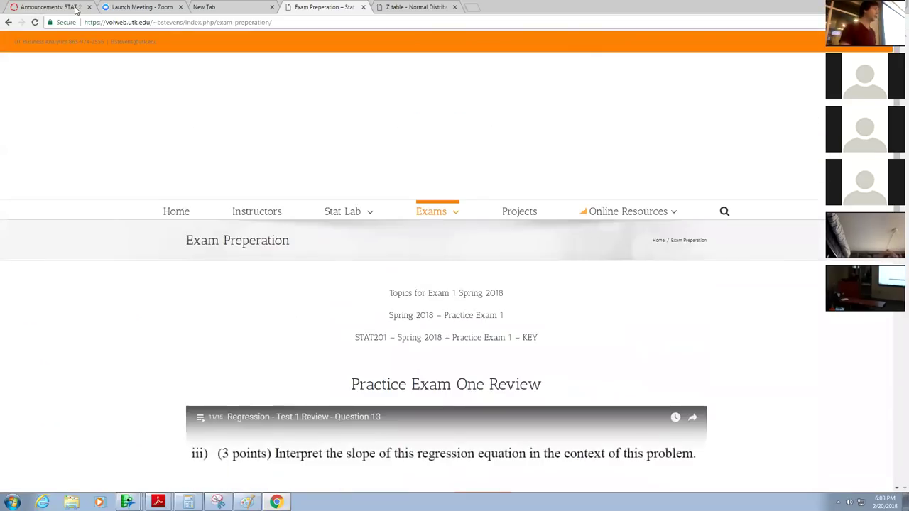
{"action": "mouse_move", "coordinate": [442, 211]}
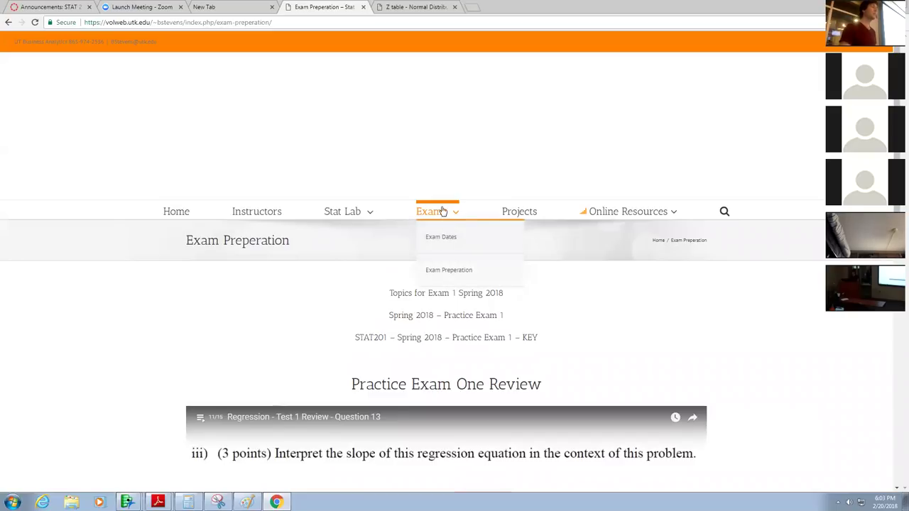
{"action": "left_click", "coordinate": [454, 273]}
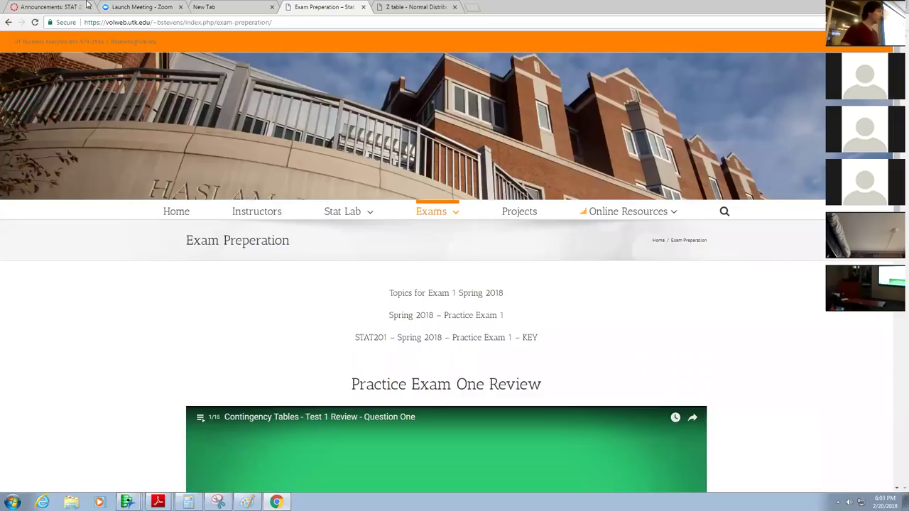
Step: Open the "Project One Due Tonight / Exam Prep Posted" course announcement and follow its link to the page's chapter review videos
{"action": "key", "text": "ctrl+1"}
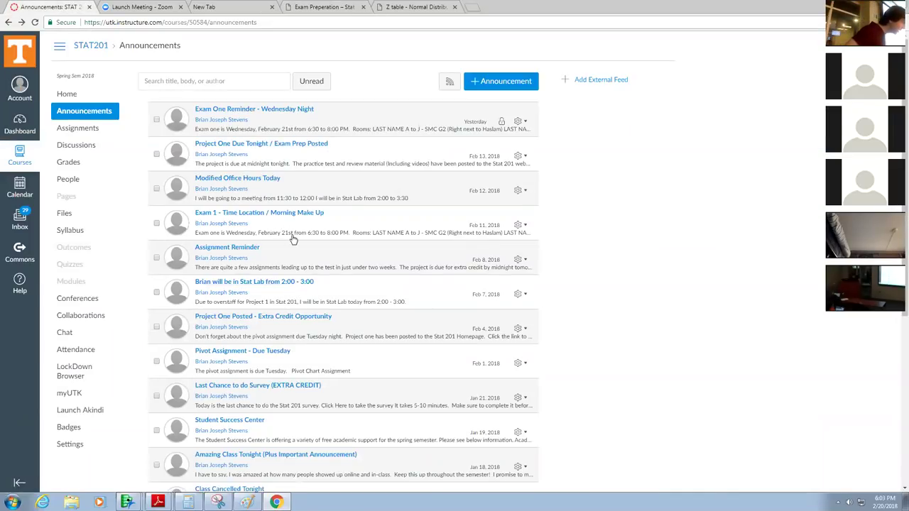
{"action": "left_click", "coordinate": [299, 144]}
{"action": "left_click", "coordinate": [269, 177]}
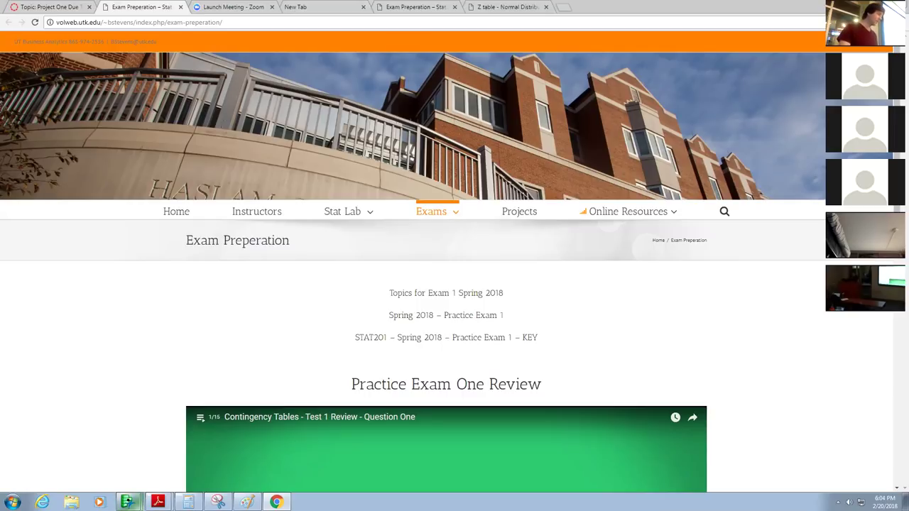
{"action": "scroll", "coordinate": [445, 284], "scroll_direction": "down", "scroll_amount": 8}
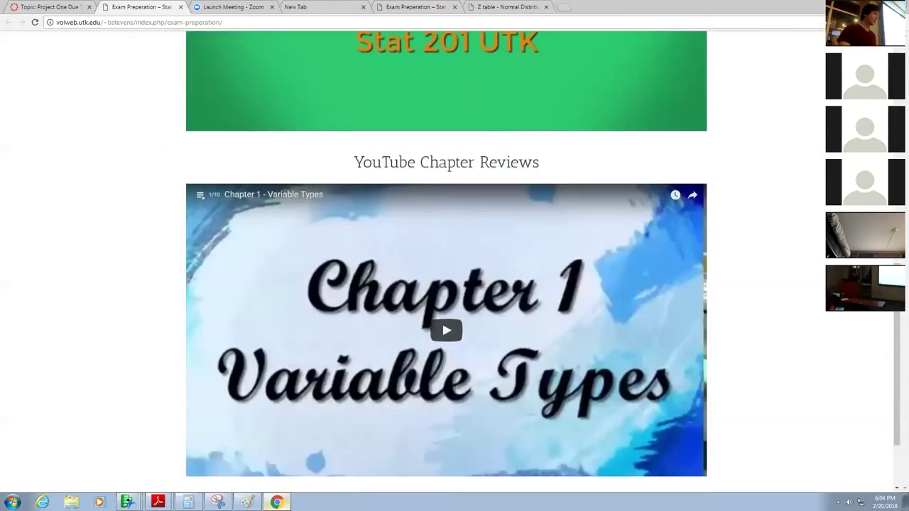
Step: Switch to JMP and examine the linear fit of Expensive Coffee by Monthly Selfie
{"action": "left_click", "coordinate": [276, 502]}
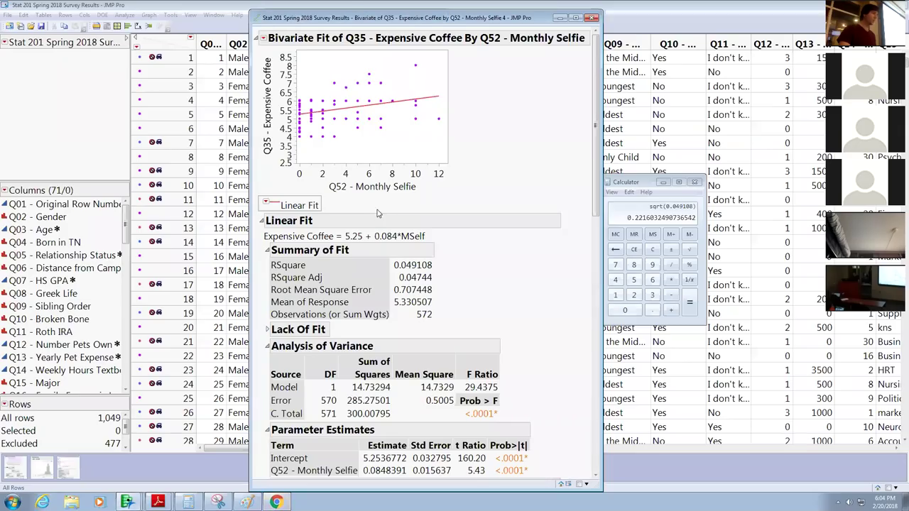
{"action": "double_click", "coordinate": [434, 273]}
{"action": "left_click", "coordinate": [554, 338]}
{"action": "mouse_move", "coordinate": [410, 274]}
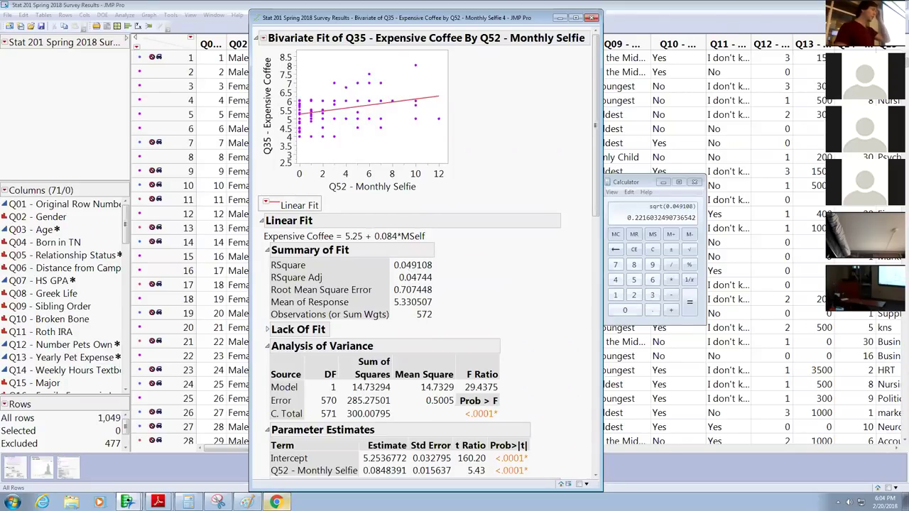
Step: Return to Chrome, start "Chapter 7 - Linear Correlation" from the chapter reviews playlist and skip ahead to about 9:25
{"action": "left_click", "coordinate": [276, 502]}
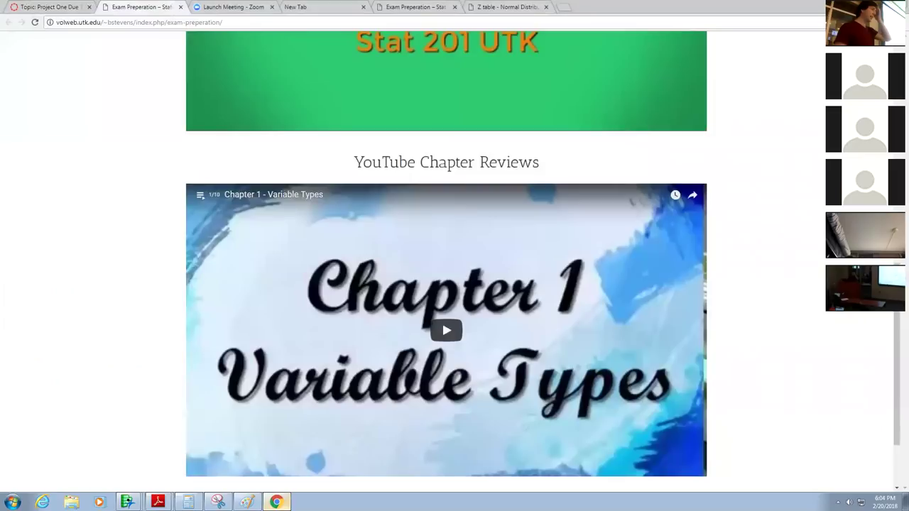
{"action": "left_click", "coordinate": [201, 196]}
{"action": "left_click", "coordinate": [278, 439]}
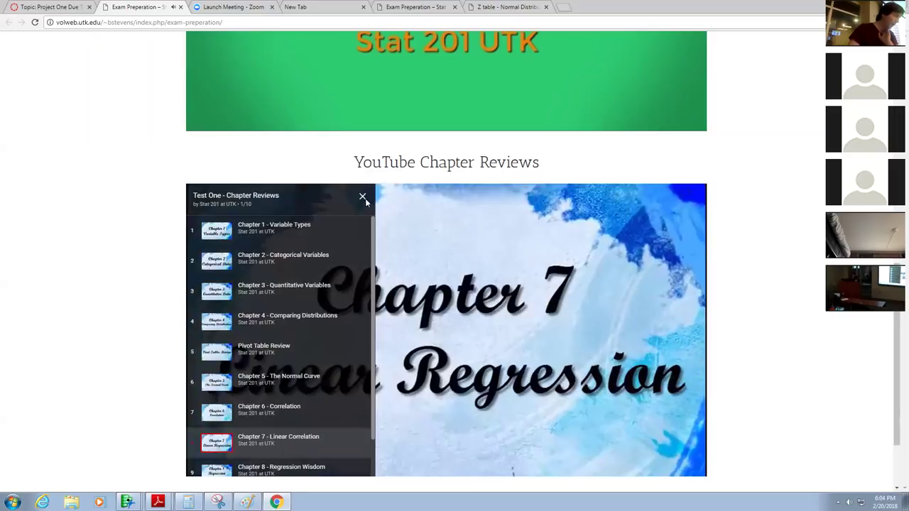
{"action": "left_click", "coordinate": [543, 458]}
{"action": "left_click", "coordinate": [560, 459]}
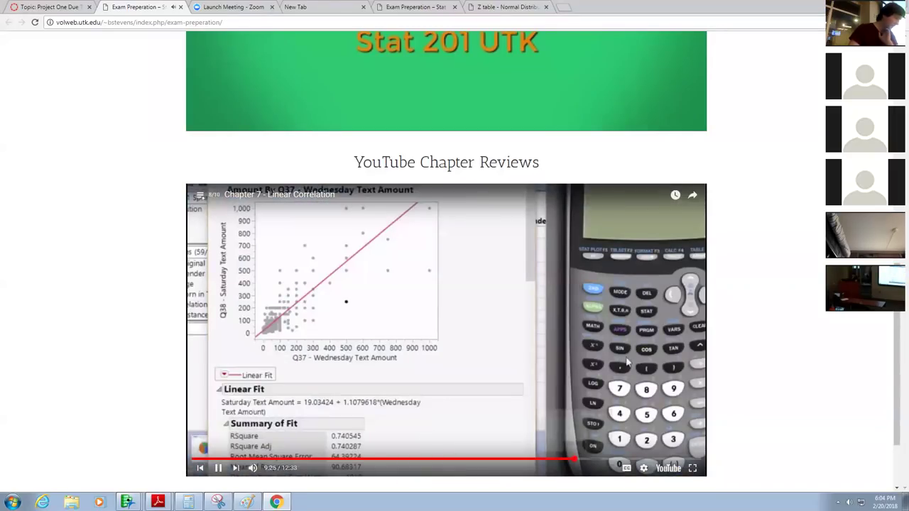
Step: Search the Chapter 7 video for the R-square interpretation, pause it there, and rewind to the Summary of Fit table at about 7:22
{"action": "left_click", "coordinate": [595, 458]}
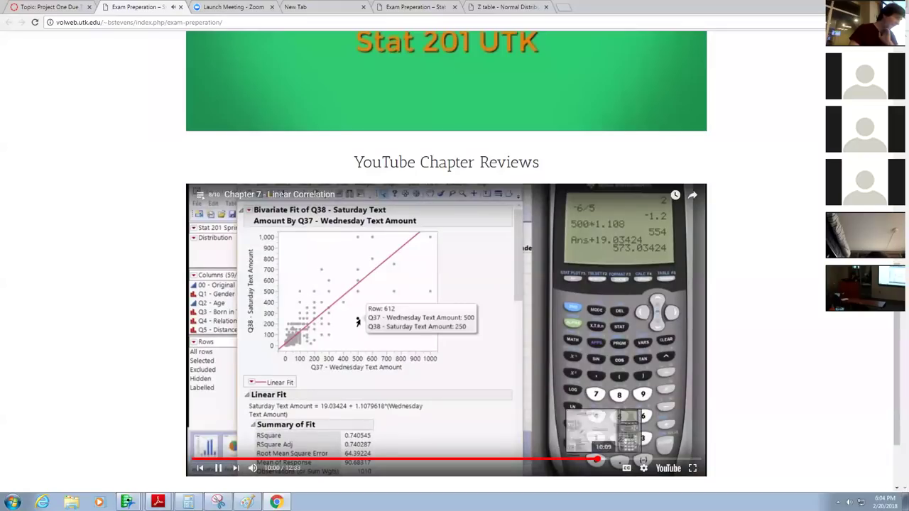
{"action": "left_click", "coordinate": [627, 458]}
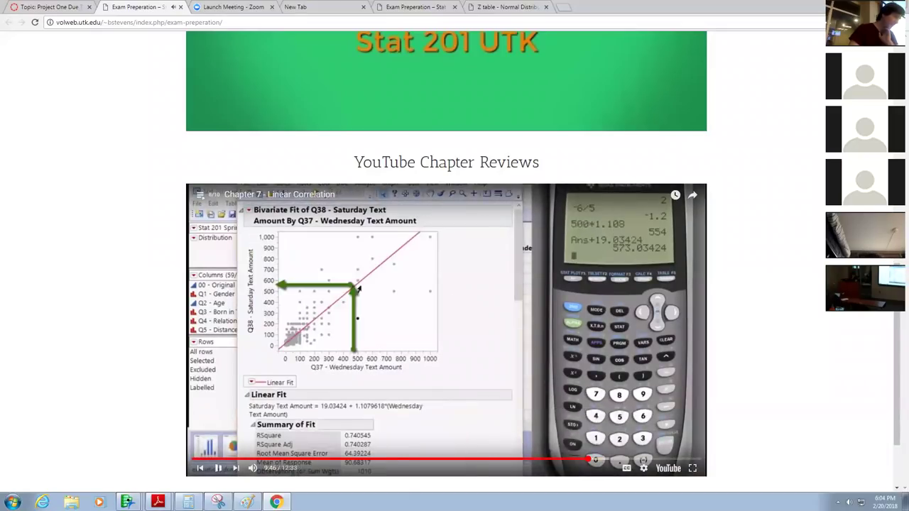
{"action": "left_click", "coordinate": [550, 459]}
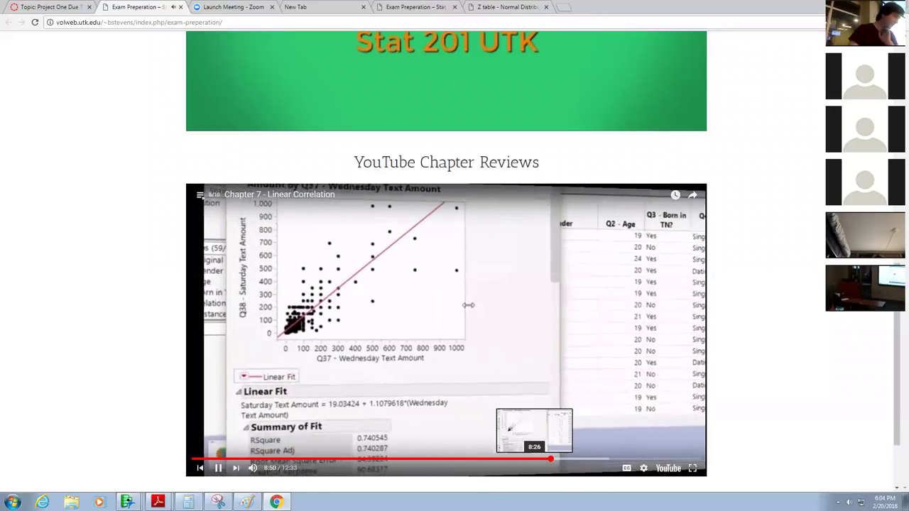
{"action": "left_click", "coordinate": [492, 459]}
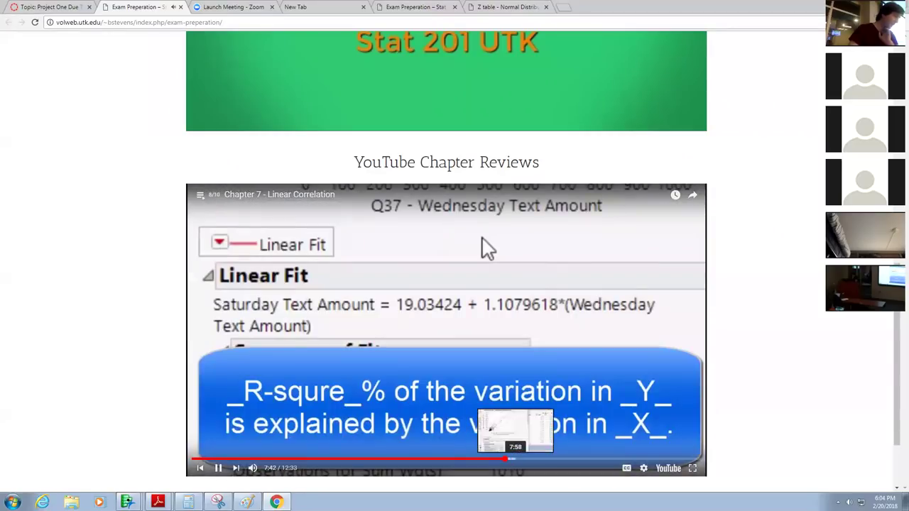
{"action": "left_click", "coordinate": [483, 246]}
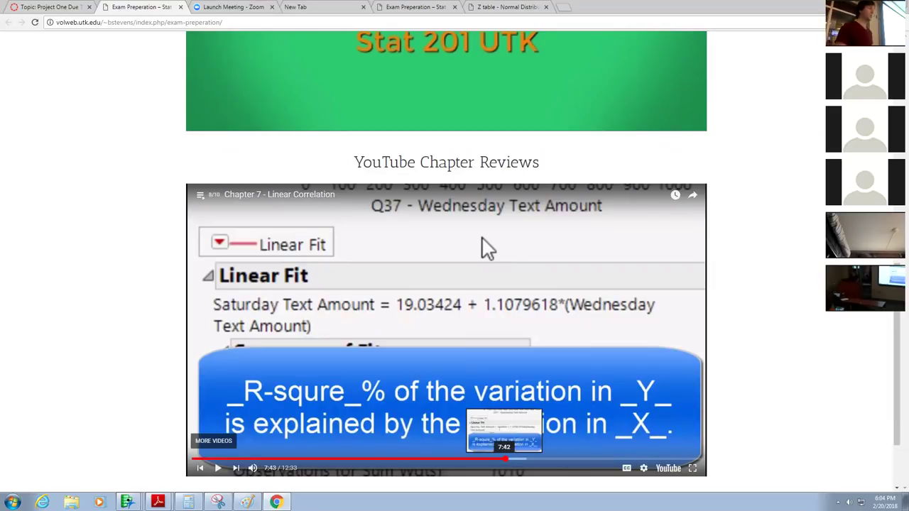
{"action": "left_click_drag", "start_coordinate": [500, 459], "coordinate": [490, 459]}
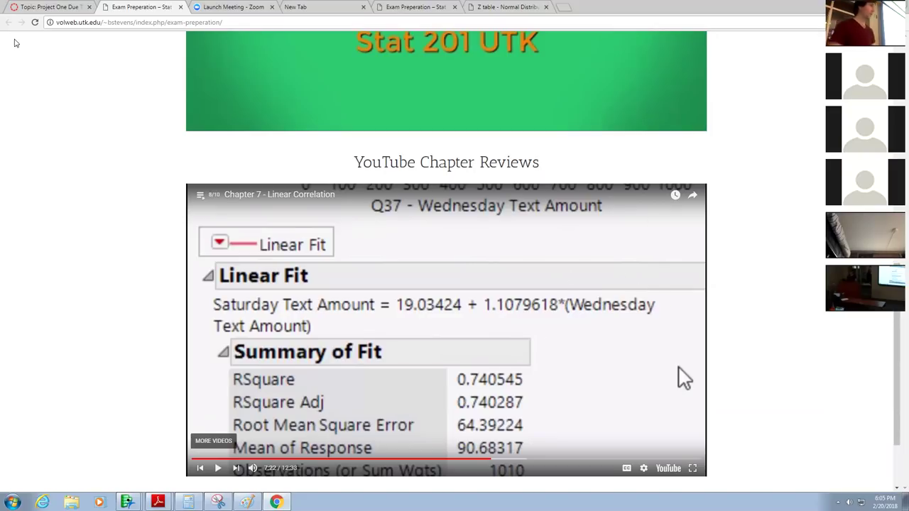
Step: Close the Exam Preparation page with the paused Chapter 7 video to return to the course announcement
{"action": "scroll", "coordinate": [121, 171], "scroll_direction": "up", "scroll_amount": 3}
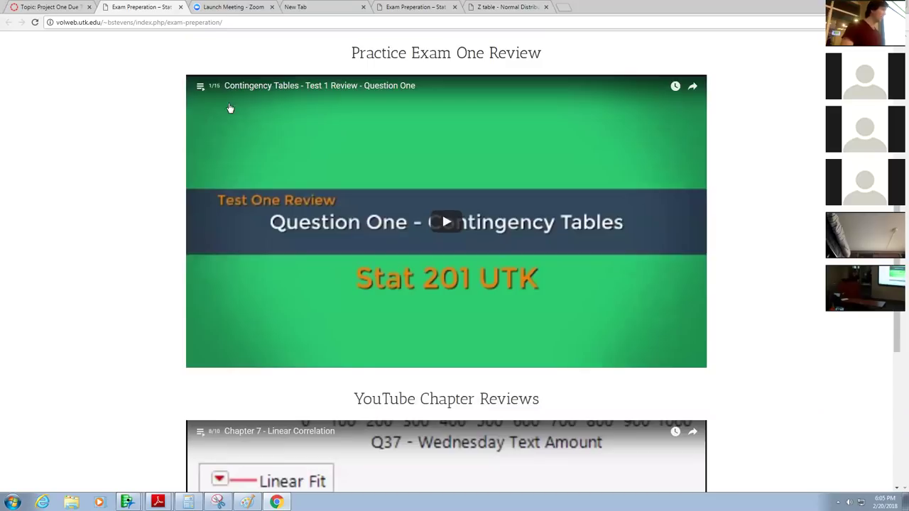
{"action": "left_click", "coordinate": [180, 7]}
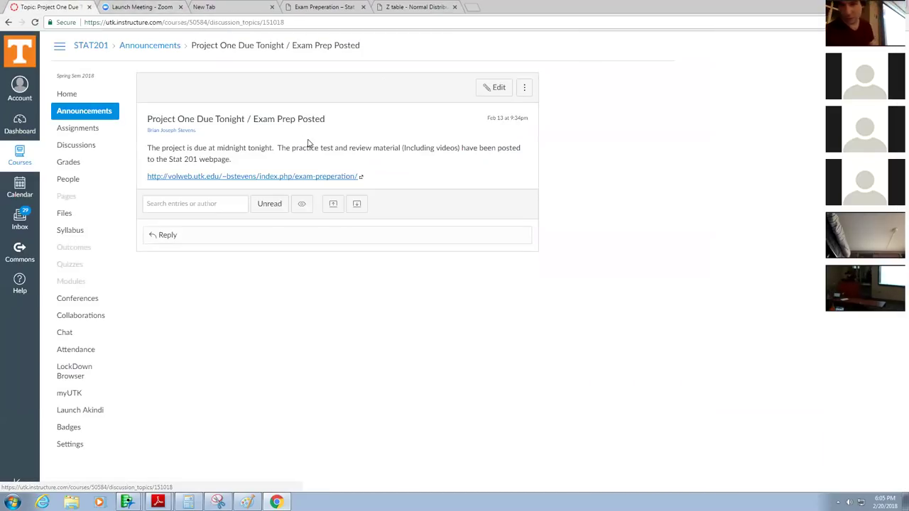